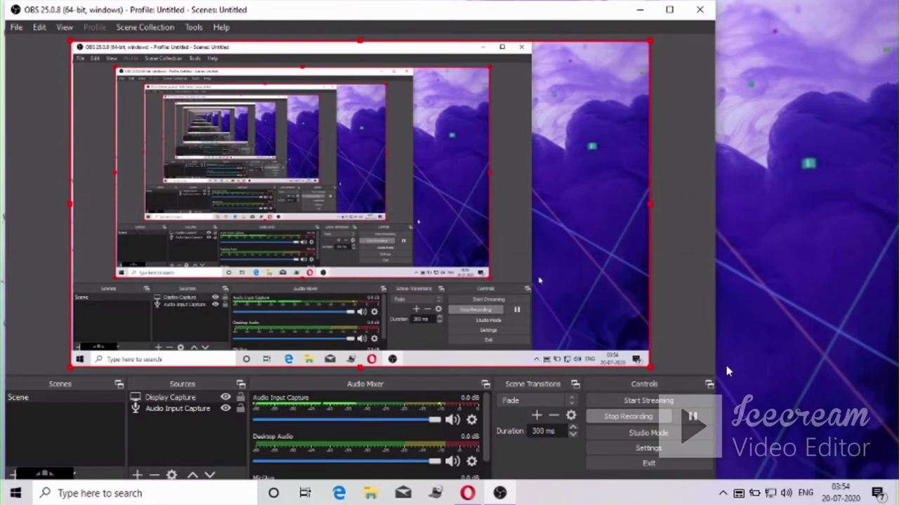
Step: Minimize the OBS window and refresh the desktop
{"action": "left_click", "coordinate": [639, 9]}
{"action": "right_click", "coordinate": [645, 49]}
{"action": "left_click", "coordinate": [672, 86]}
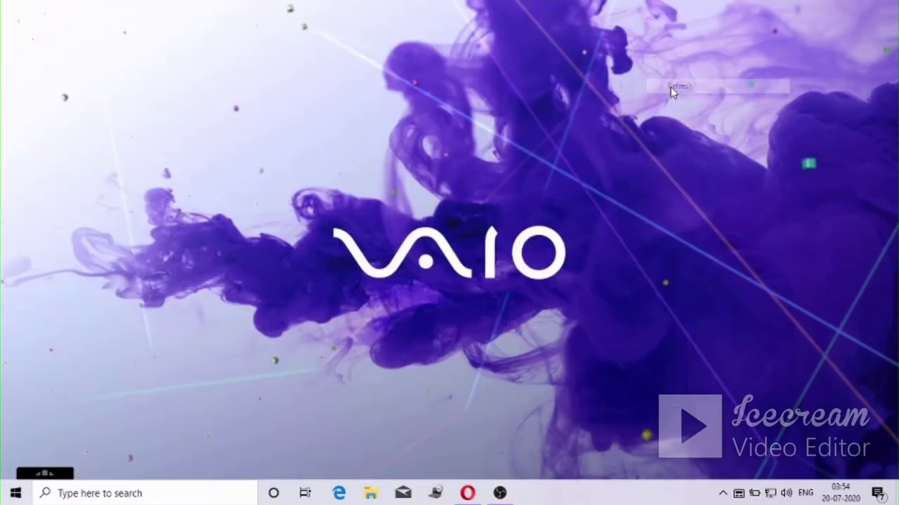
{"action": "right_click", "coordinate": [671, 87]}
{"action": "left_click", "coordinate": [684, 126]}
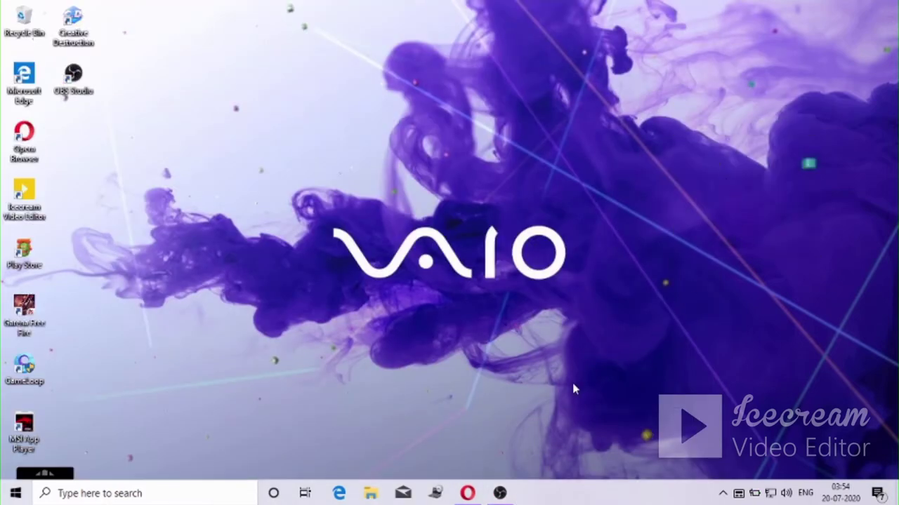
Step: Switch to the Opera browser, download the free Windows Streamlabs installer from streamlabs.com and check its download progress
{"action": "left_click", "coordinate": [467, 493]}
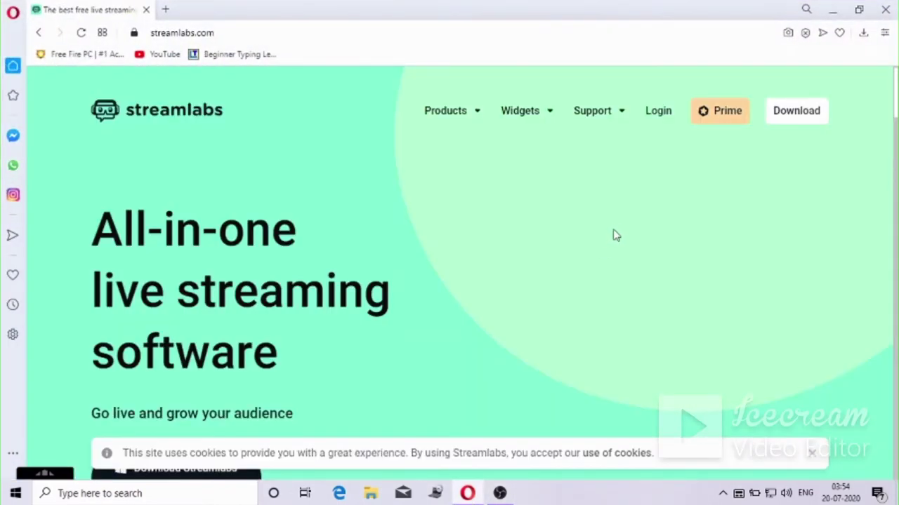
{"action": "scroll", "coordinate": [612, 235], "scroll_direction": "down", "scroll_amount": 1}
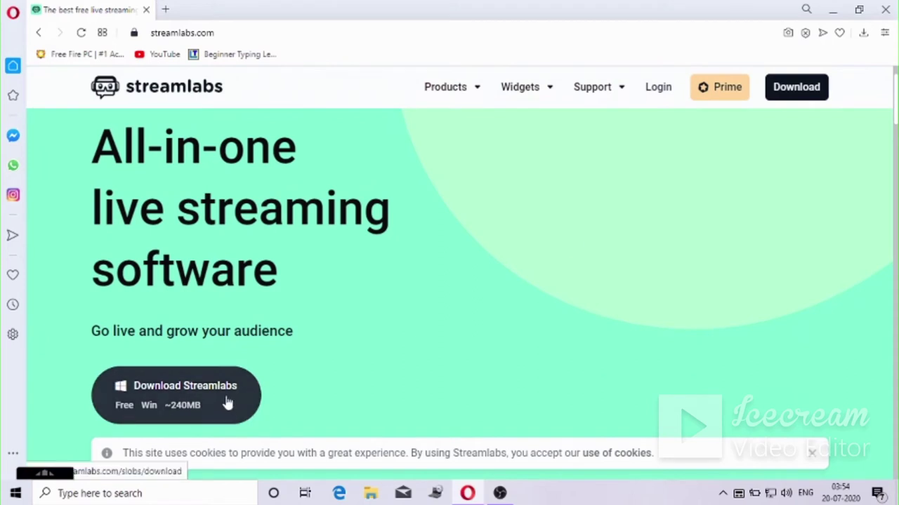
{"action": "scroll", "coordinate": [281, 266], "scroll_direction": "down", "scroll_amount": 1}
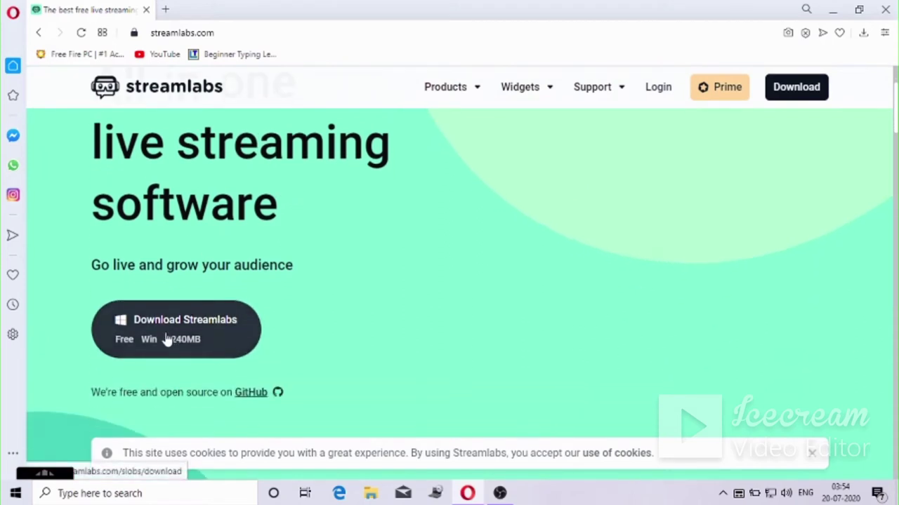
{"action": "left_click", "coordinate": [226, 334]}
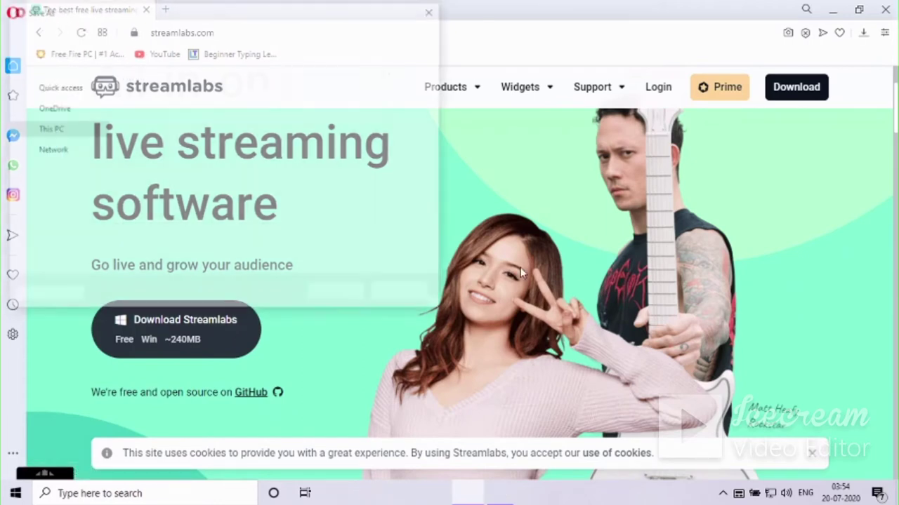
{"action": "left_click", "coordinate": [319, 297]}
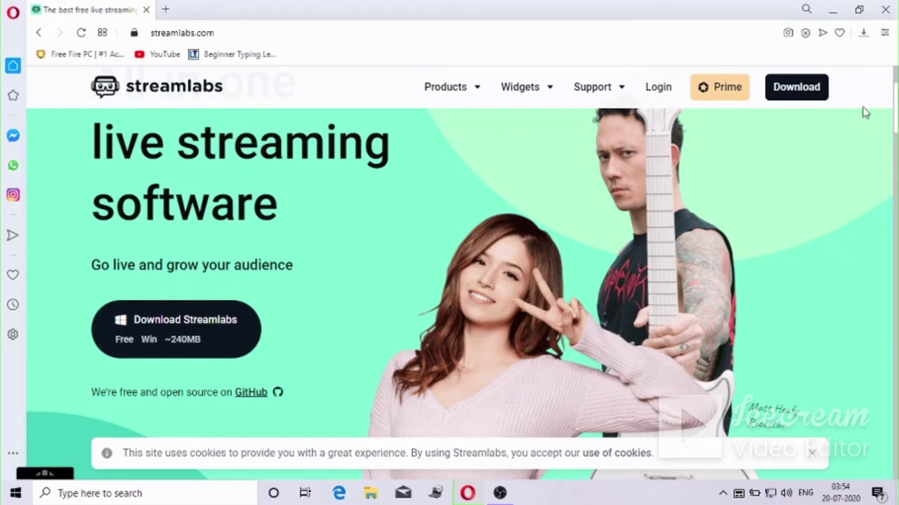
{"action": "left_click", "coordinate": [863, 35]}
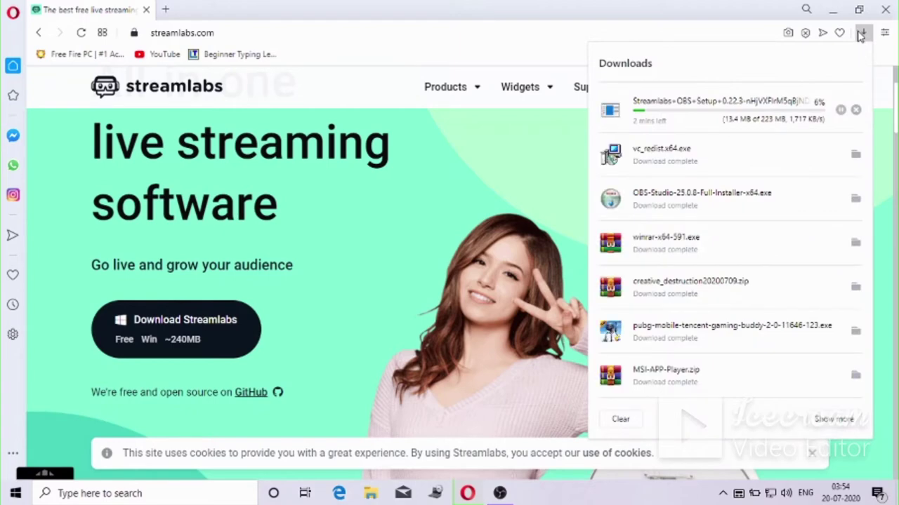
{"action": "left_click", "coordinate": [862, 34]}
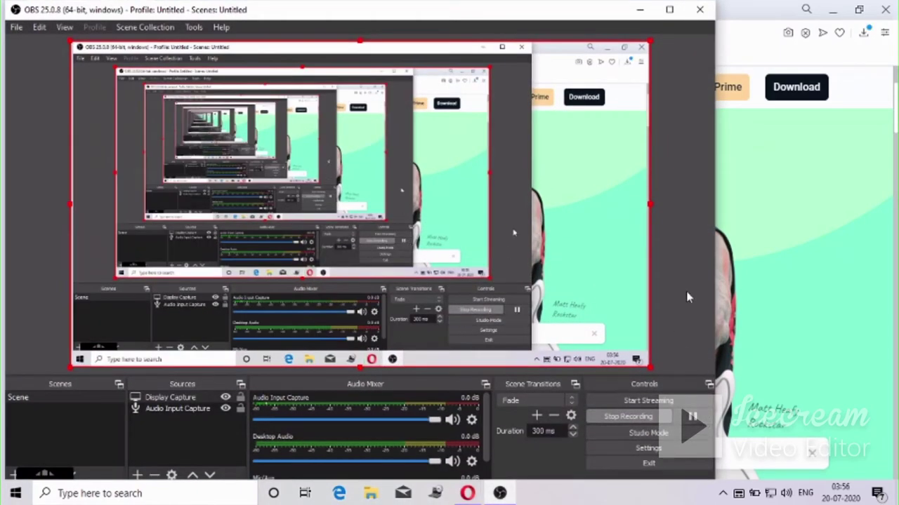
Step: Show the finished Streamlabs OBS setup download in its folder and launch the installer
{"action": "double_click", "coordinate": [582, 14]}
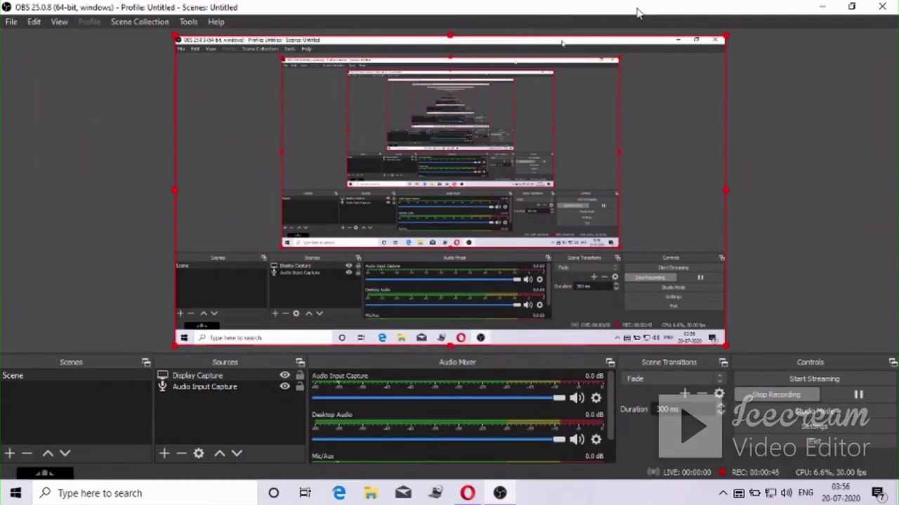
{"action": "left_click_drag", "start_coordinate": [637, 10], "coordinate": [580, 47]}
{"action": "left_click", "coordinate": [862, 32]}
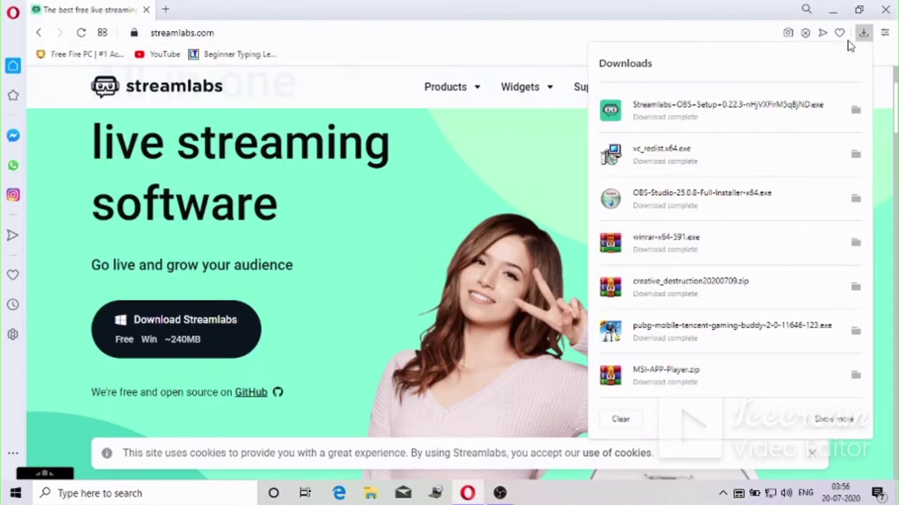
{"action": "left_click", "coordinate": [855, 111]}
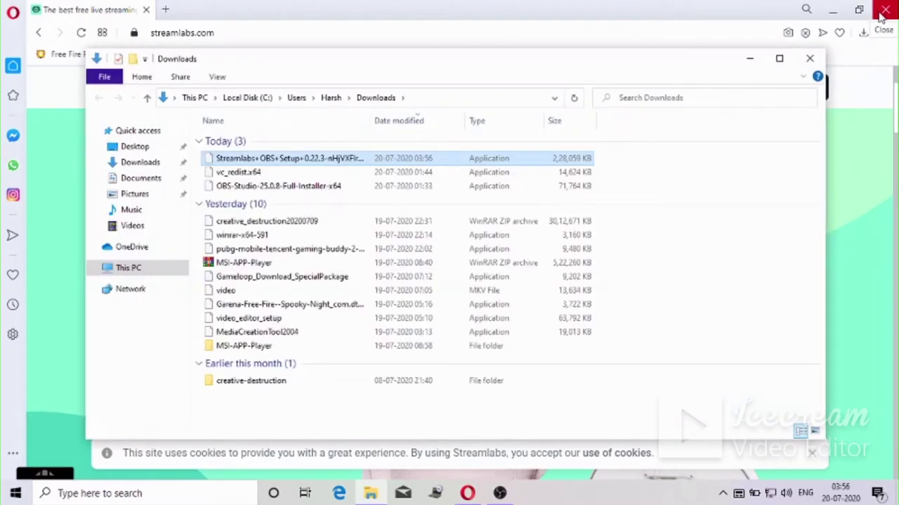
{"action": "left_click", "coordinate": [832, 9]}
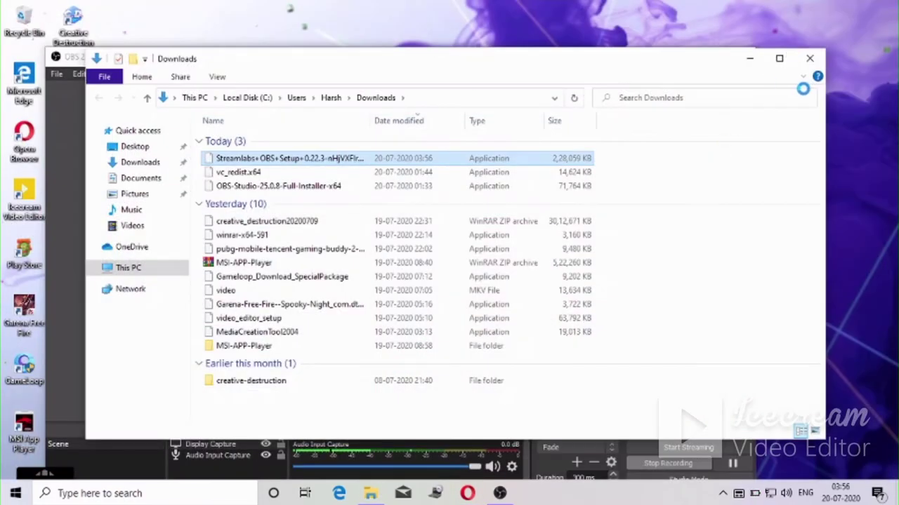
{"action": "double_click", "coordinate": [251, 160]}
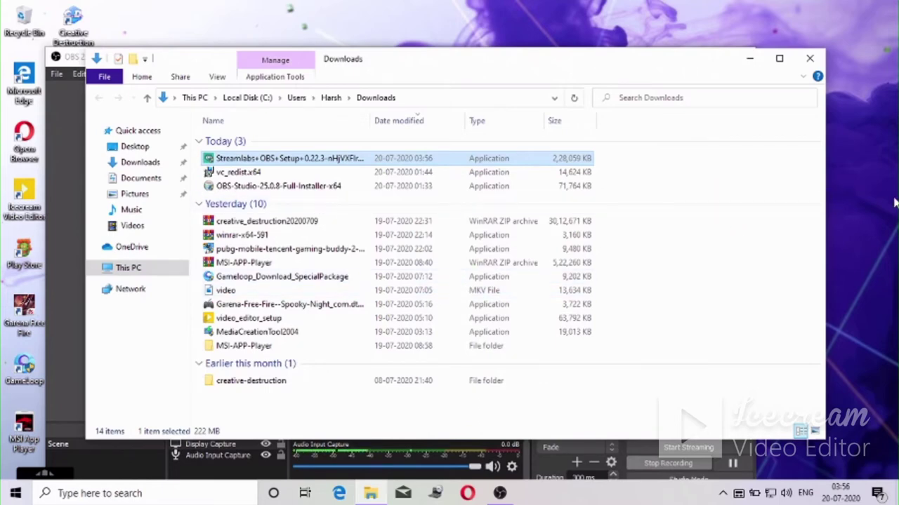
{"action": "right_click", "coordinate": [858, 347]}
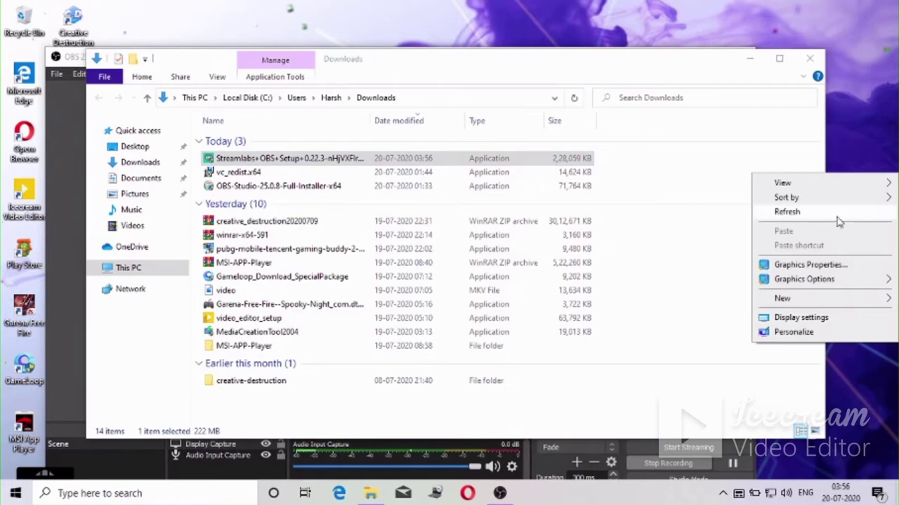
{"action": "left_click", "coordinate": [837, 213]}
{"action": "right_click", "coordinate": [838, 219]}
{"action": "left_click", "coordinate": [850, 254]}
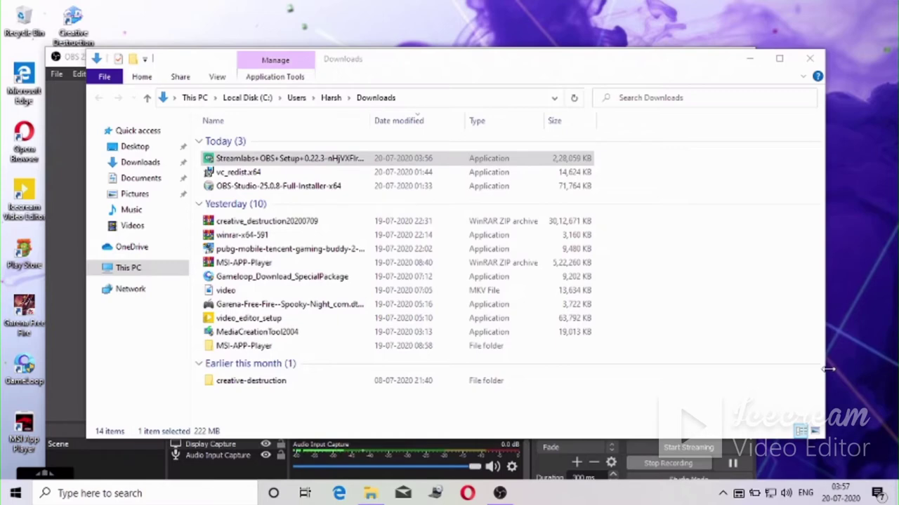
{"action": "key", "text": "XF86MonBrightnessUp"}
{"action": "key", "text": "XF86MonBrightnessDown"}
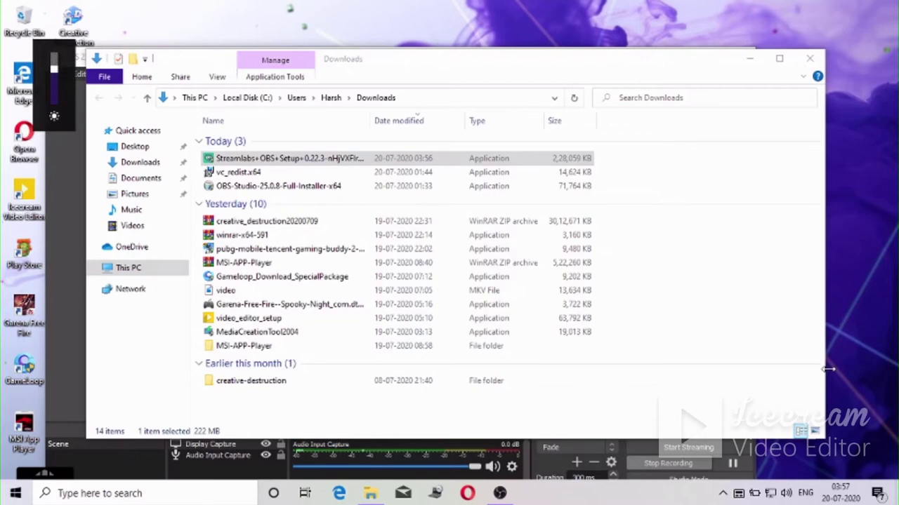
{"action": "left_click", "coordinate": [741, 165]}
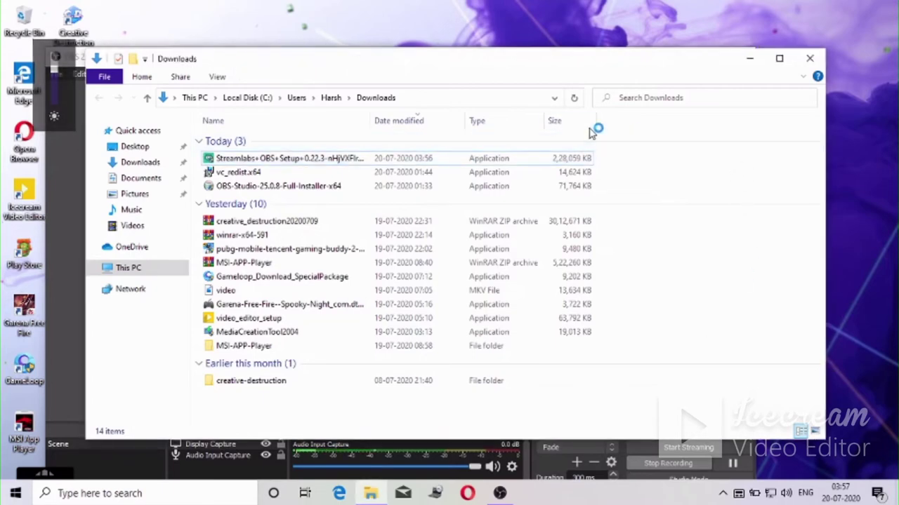
Step: Reposition the Downloads folder window and minimize the OBS window
{"action": "left_click_drag", "start_coordinate": [702, 58], "coordinate": [379, 2]}
{"action": "left_click_drag", "start_coordinate": [706, 6], "coordinate": [643, 47]}
{"action": "left_click_drag", "start_coordinate": [498, 54], "coordinate": [480, 88]}
{"action": "left_click", "coordinate": [684, 58]}
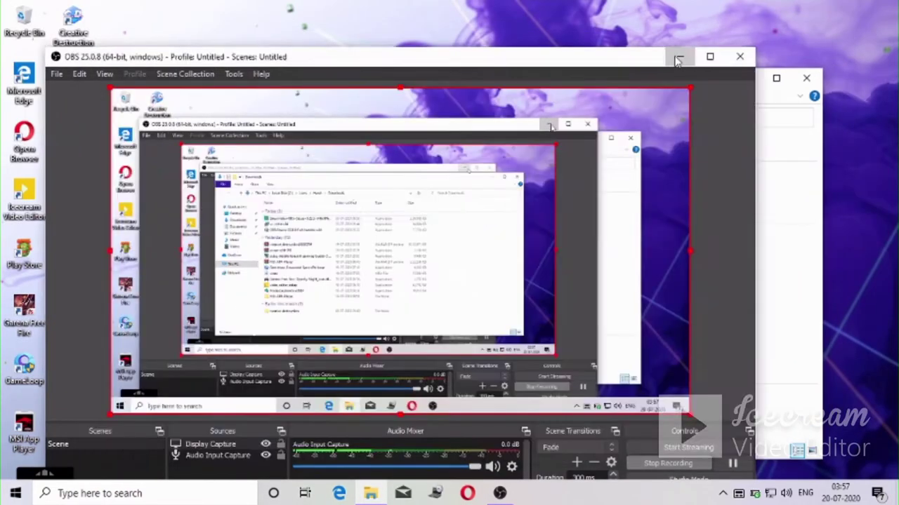
{"action": "right_click", "coordinate": [711, 2]}
{"action": "left_click", "coordinate": [746, 39]}
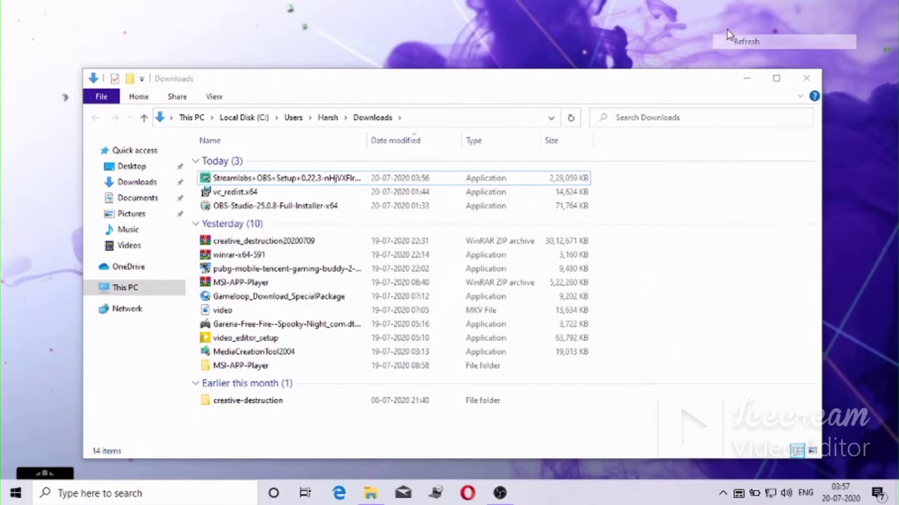
{"action": "right_click", "coordinate": [727, 30]}
{"action": "left_click", "coordinate": [748, 68]}
{"action": "right_click", "coordinate": [726, 36]}
{"action": "left_click", "coordinate": [755, 74]}
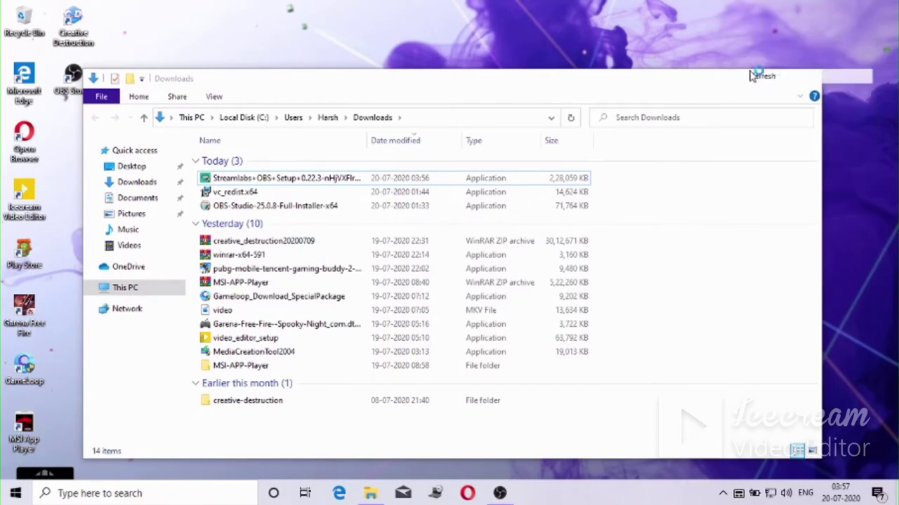
{"action": "right_click", "coordinate": [735, 38]}
{"action": "left_click", "coordinate": [755, 74]}
{"action": "right_click", "coordinate": [534, 3]}
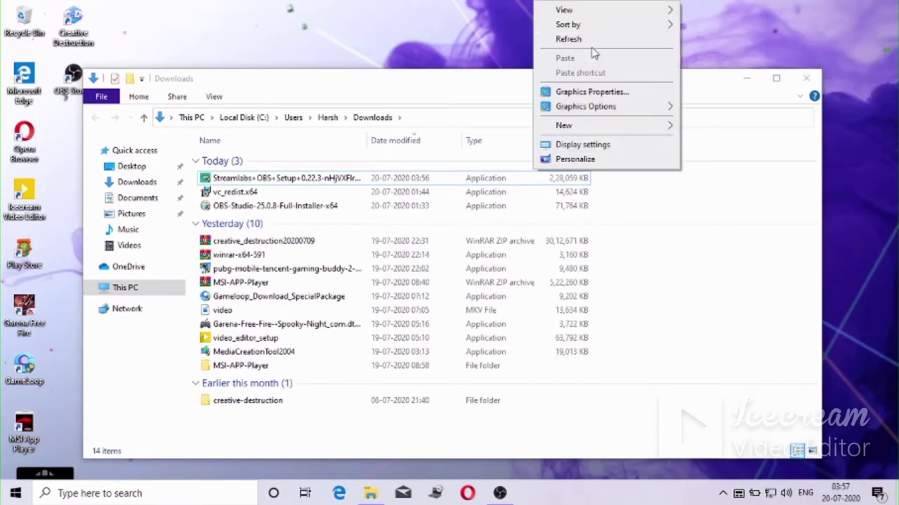
{"action": "left_click", "coordinate": [569, 39]}
{"action": "left_click", "coordinate": [723, 493]}
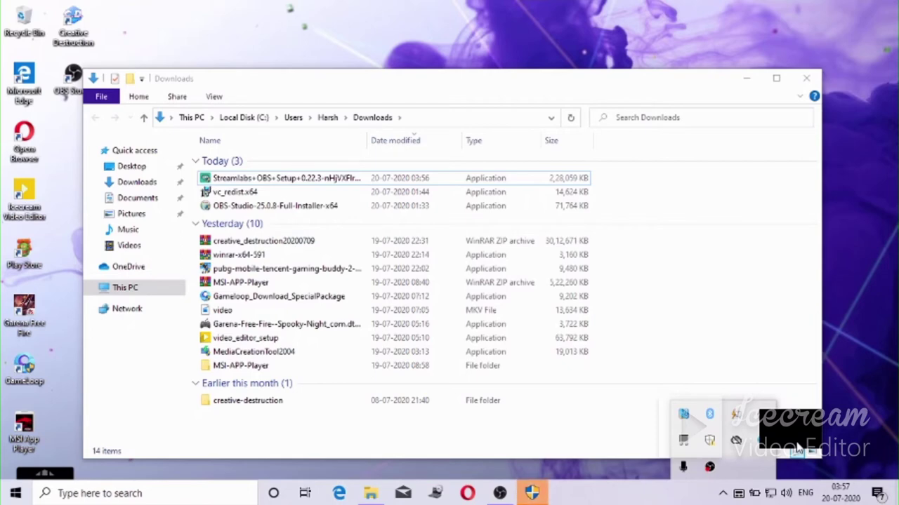
{"action": "left_click", "coordinate": [722, 495]}
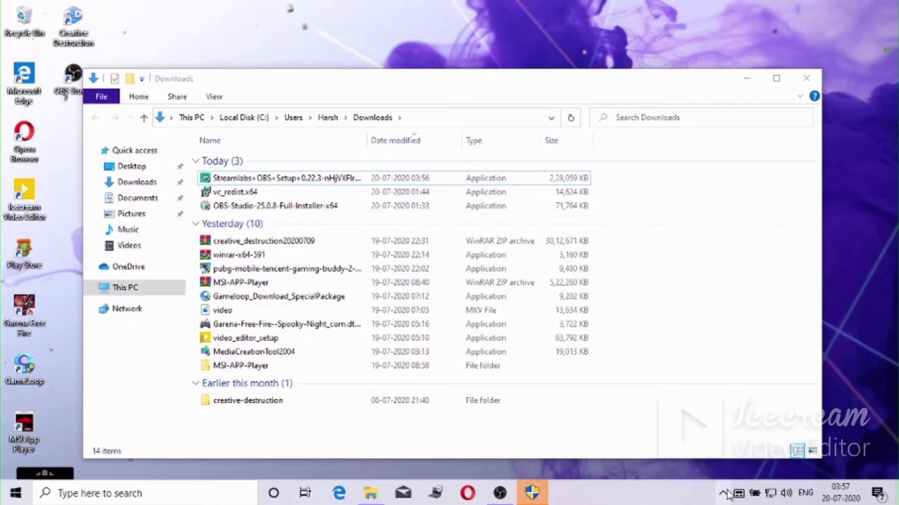
Step: Allow the pending Streamlabs OBS installer to run and accept its license agreement
{"action": "left_click", "coordinate": [532, 494]}
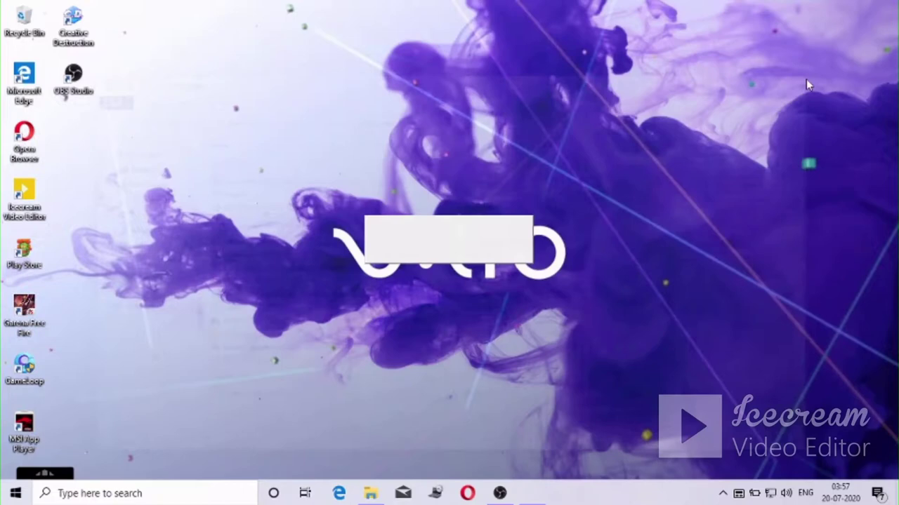
{"action": "right_click", "coordinate": [806, 80]}
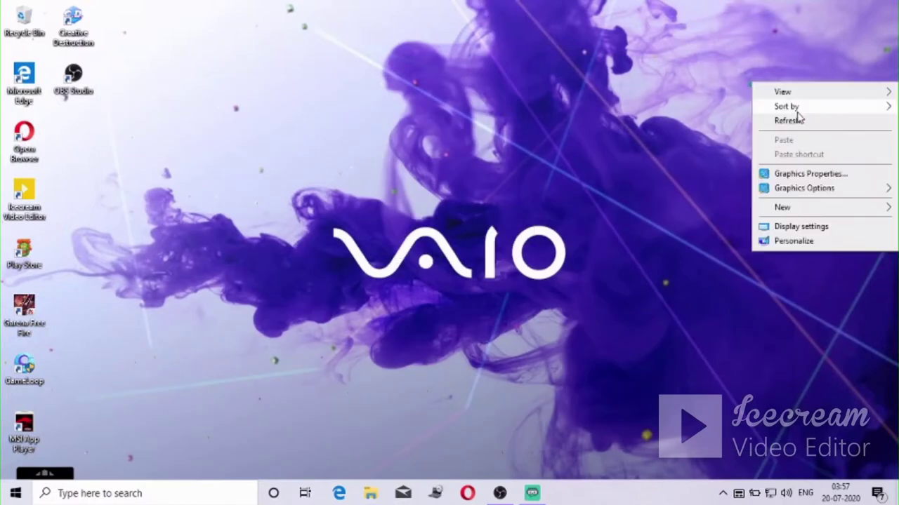
{"action": "left_click", "coordinate": [804, 118]}
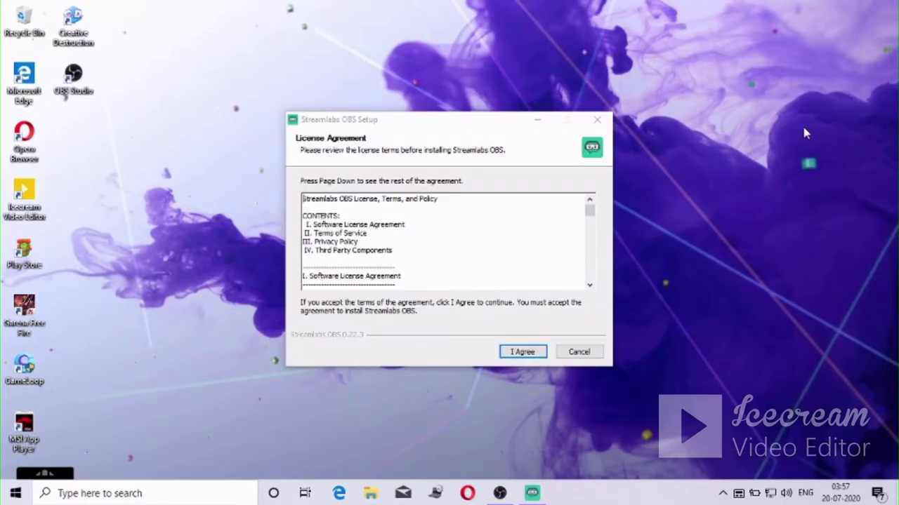
{"action": "left_click", "coordinate": [507, 353]}
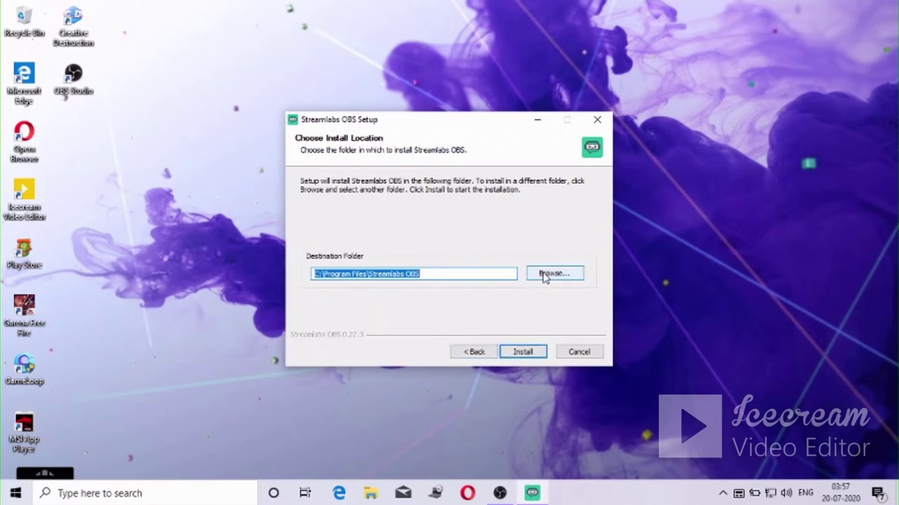
Step: Set the Streamlabs OBS destination folder to the New Volume (E:) drive
{"action": "left_click", "coordinate": [544, 273]}
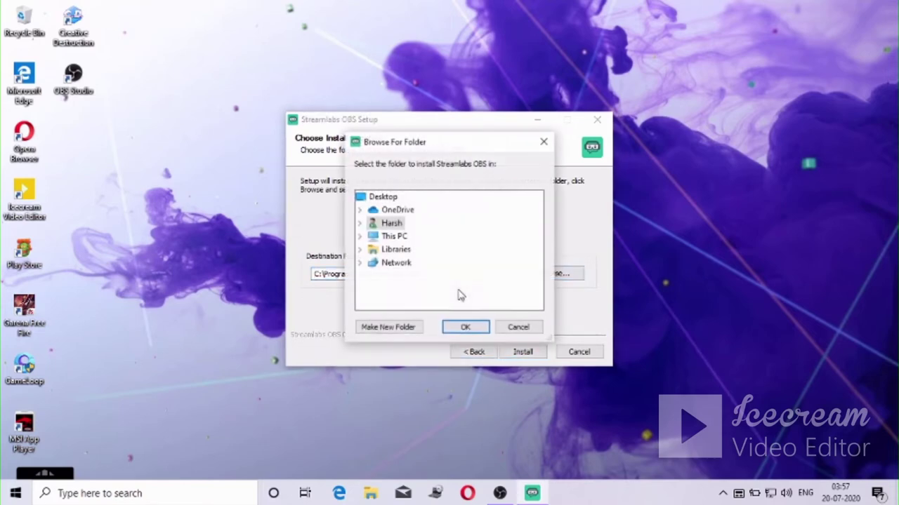
{"action": "left_click", "coordinate": [390, 236]}
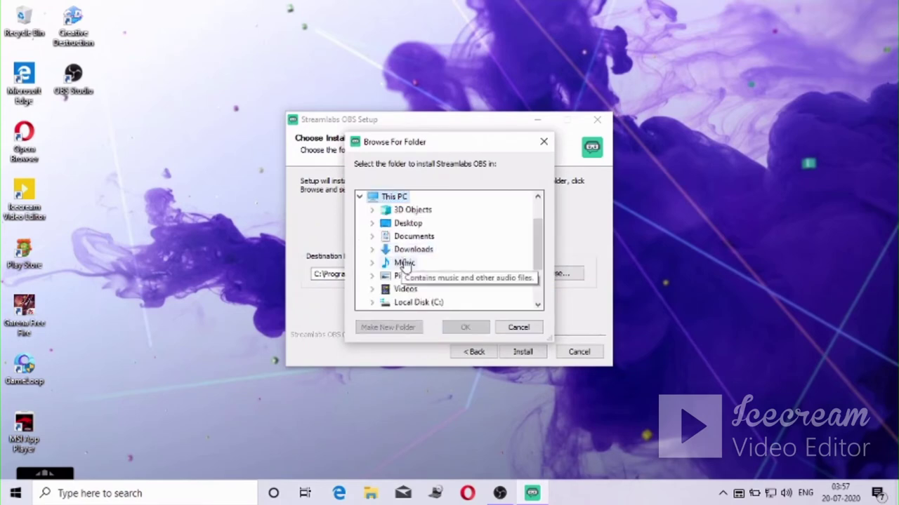
{"action": "scroll", "coordinate": [401, 260], "scroll_direction": "down", "scroll_amount": 2}
{"action": "left_click", "coordinate": [414, 262]}
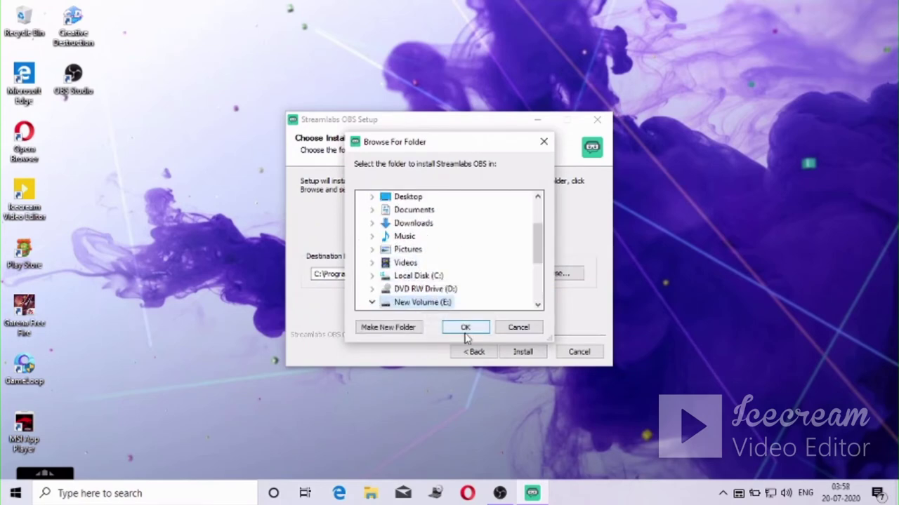
{"action": "left_click", "coordinate": [465, 330]}
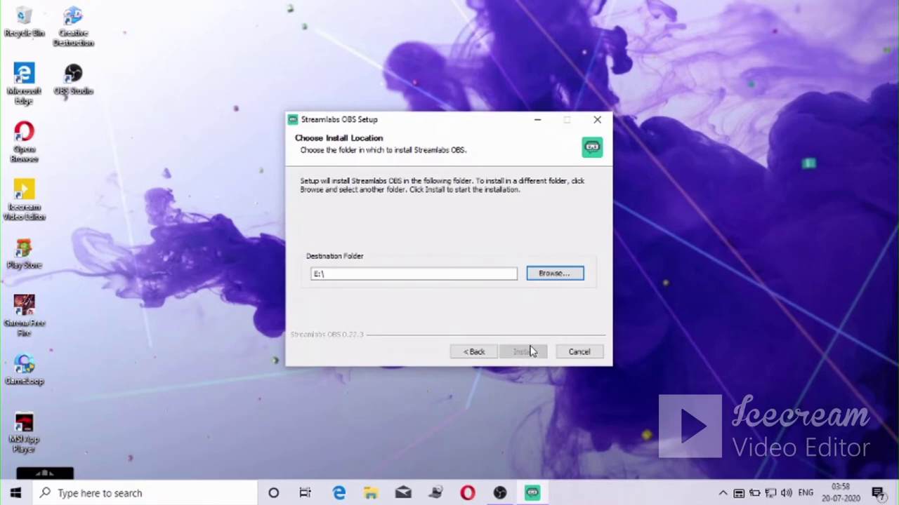
Step: Browse for another install location and set the Streamlabs OBS destination folder to the New Volume (F:) drive
{"action": "left_click", "coordinate": [532, 277]}
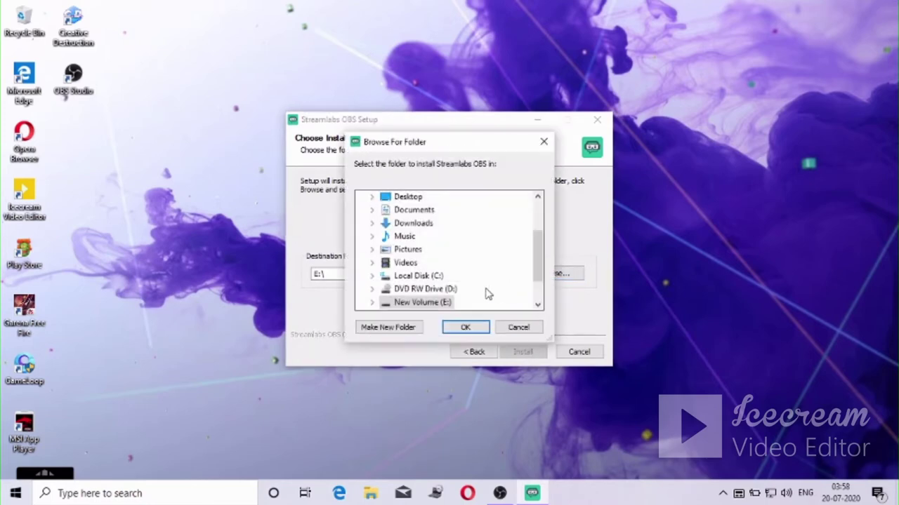
{"action": "scroll", "coordinate": [442, 288], "scroll_direction": "down", "scroll_amount": 1}
{"action": "left_click", "coordinate": [435, 276]}
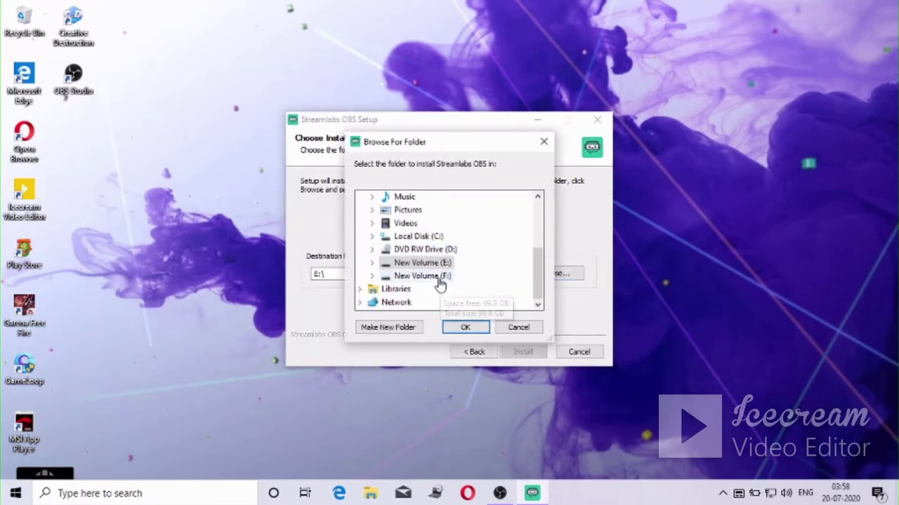
{"action": "left_click", "coordinate": [465, 327]}
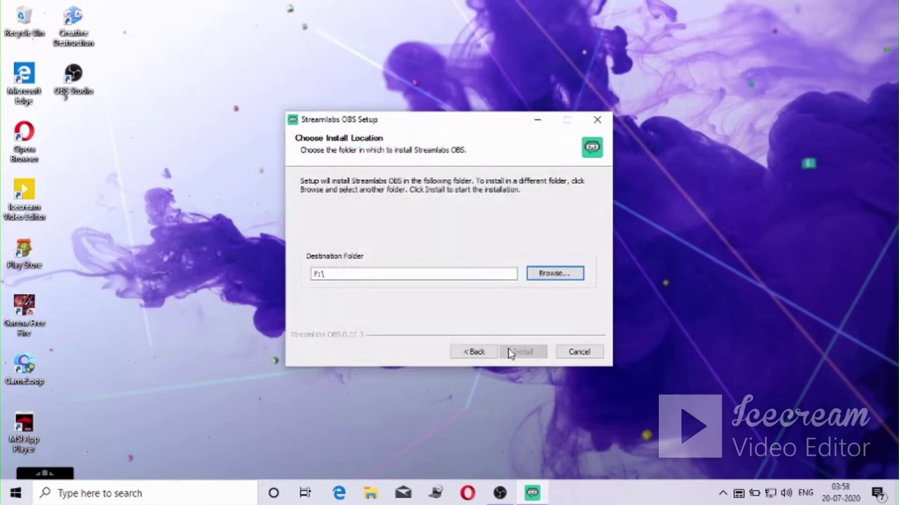
Step: Try Local Disk (C:) as the Streamlabs OBS destination folder, then return to the license agreement and accept it again
{"action": "left_click", "coordinate": [555, 273]}
{"action": "left_click", "coordinate": [443, 266]}
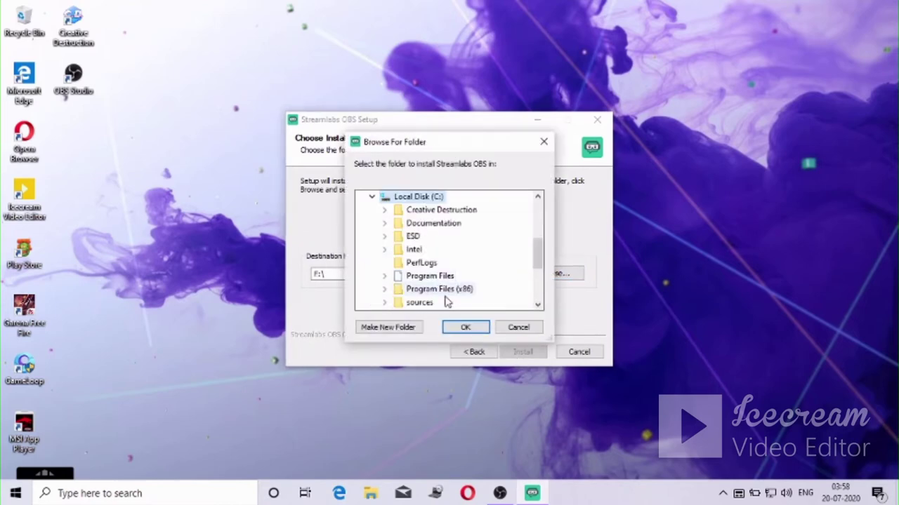
{"action": "left_click", "coordinate": [465, 327]}
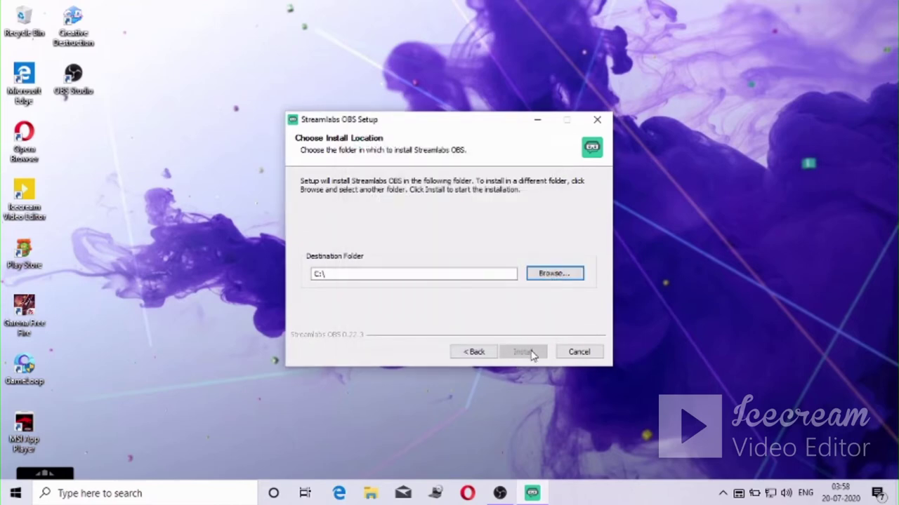
{"action": "left_click", "coordinate": [493, 353]}
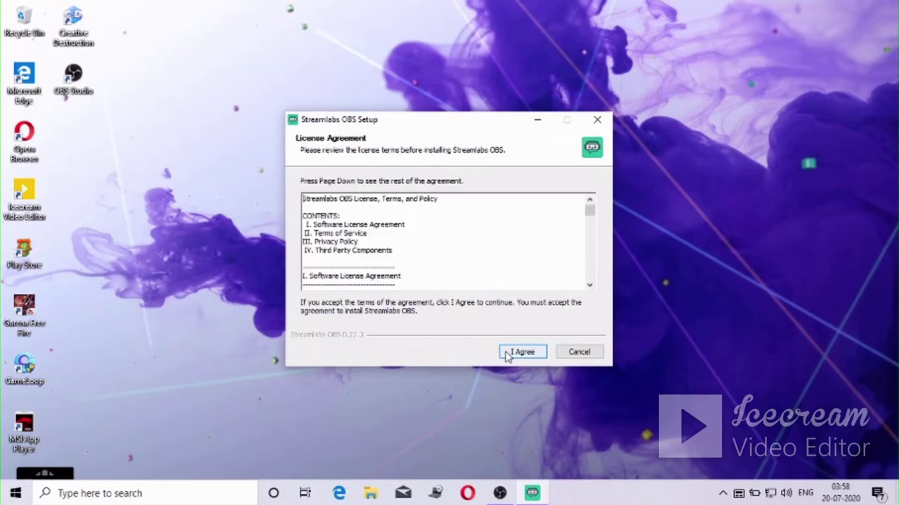
{"action": "left_click", "coordinate": [522, 352]}
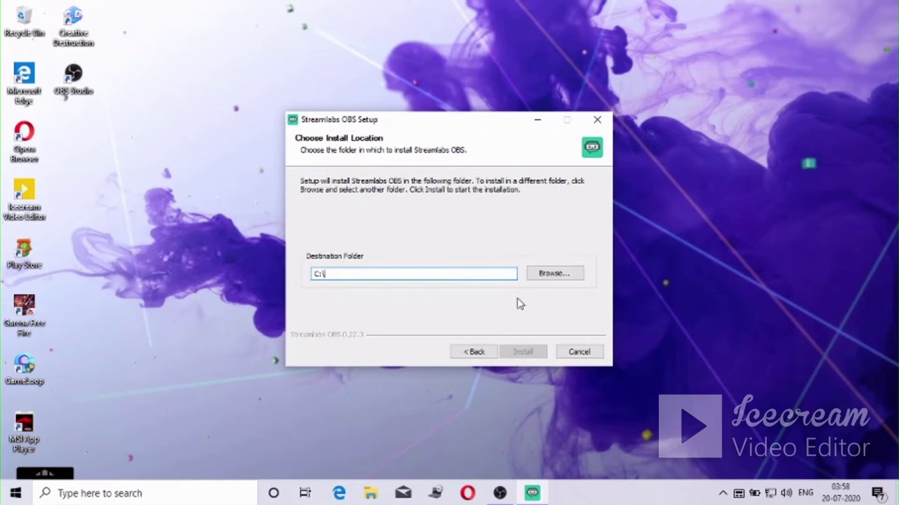
Step: Set the destination folder to the New Volume (E:) drive and cancel the Streamlabs OBS setup
{"action": "left_click", "coordinate": [543, 282]}
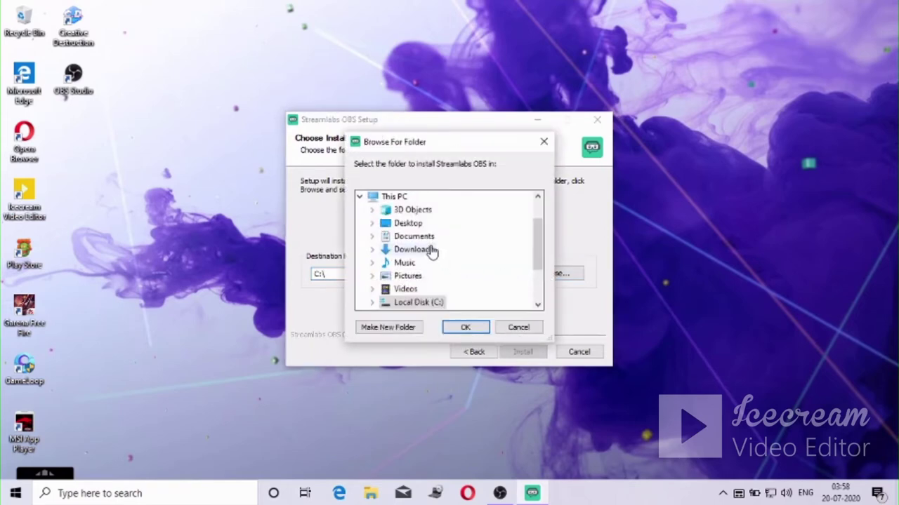
{"action": "scroll", "coordinate": [463, 243], "scroll_direction": "down", "scroll_amount": 2}
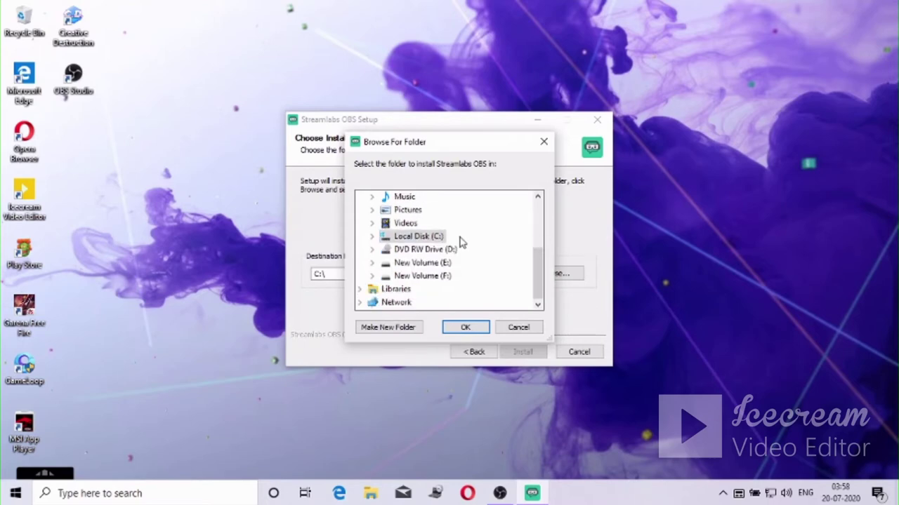
{"action": "left_click", "coordinate": [414, 264]}
{"action": "left_click", "coordinate": [465, 327]}
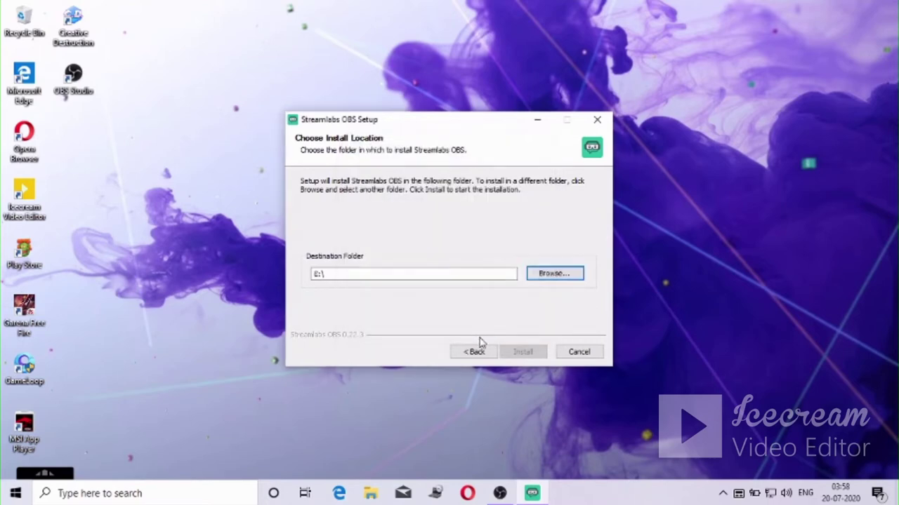
{"action": "left_click", "coordinate": [578, 351]}
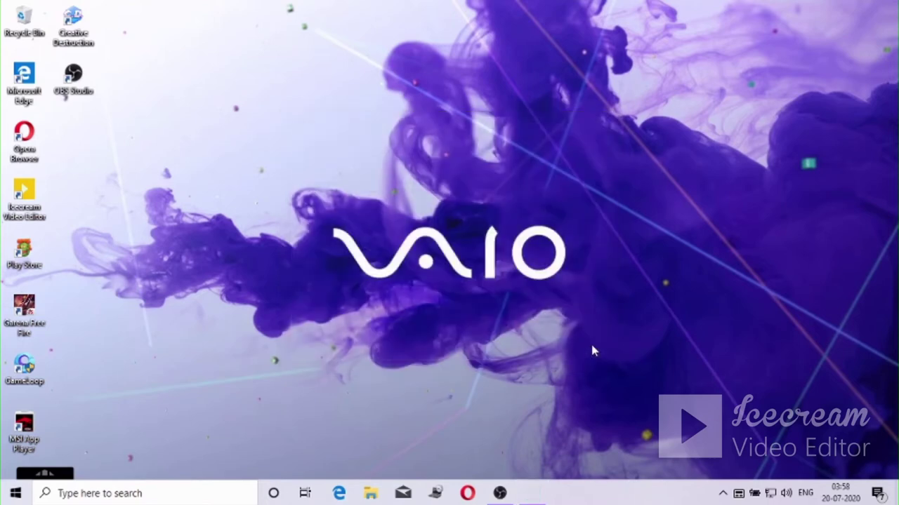
{"action": "right_click", "coordinate": [611, 344]}
{"action": "left_click", "coordinate": [681, 196]}
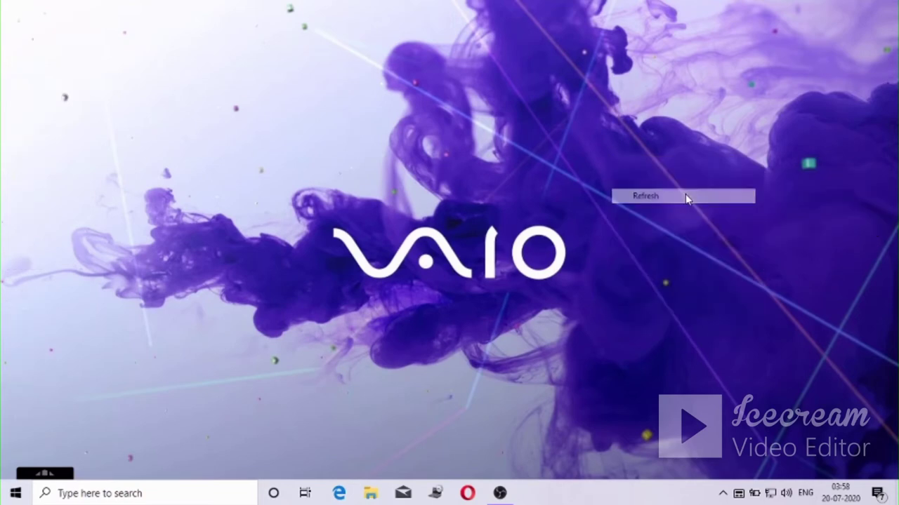
{"action": "right_click", "coordinate": [686, 194]}
{"action": "left_click", "coordinate": [700, 232]}
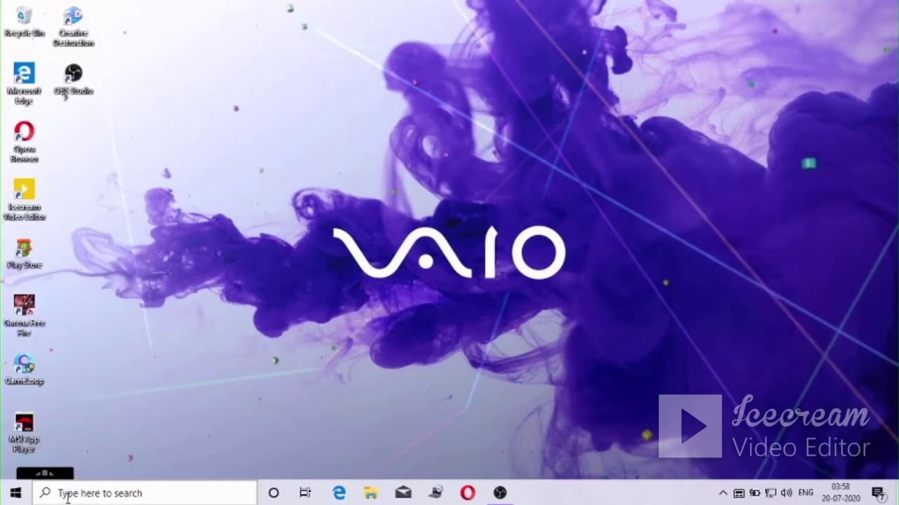
Step: Run the Streamlabs OBS installer again from the Downloads folder and refresh the desktop while it loads
{"action": "left_click", "coordinate": [370, 494]}
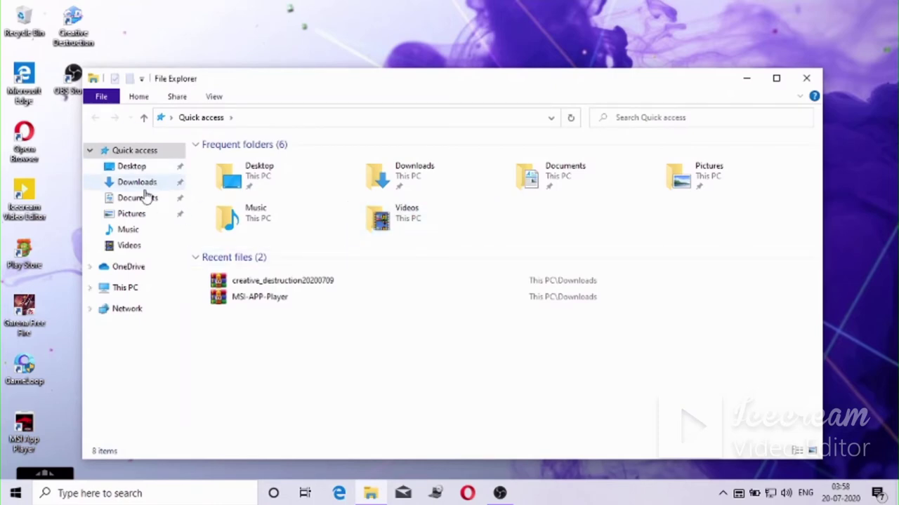
{"action": "left_click", "coordinate": [148, 184]}
{"action": "left_click", "coordinate": [221, 180]}
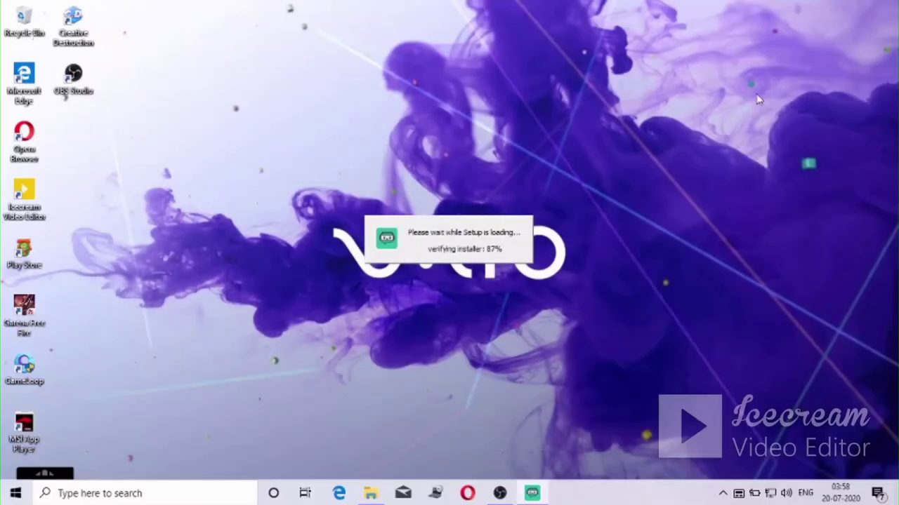
{"action": "right_click", "coordinate": [691, 125]}
{"action": "left_click", "coordinate": [708, 163]}
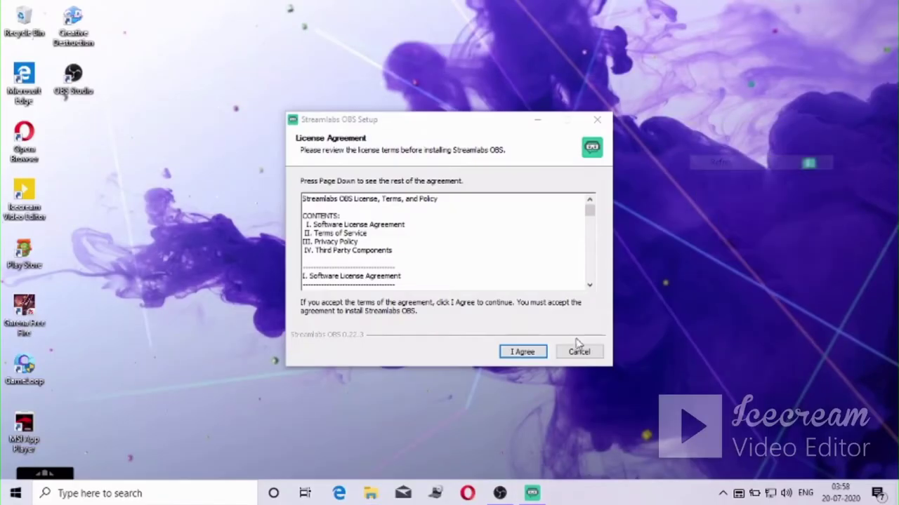
Step: Accept the license agreement, install Streamlabs OBS, and finish the setup with Run Streamlabs OBS enabled
{"action": "left_click", "coordinate": [523, 352]}
{"action": "left_click", "coordinate": [522, 352]}
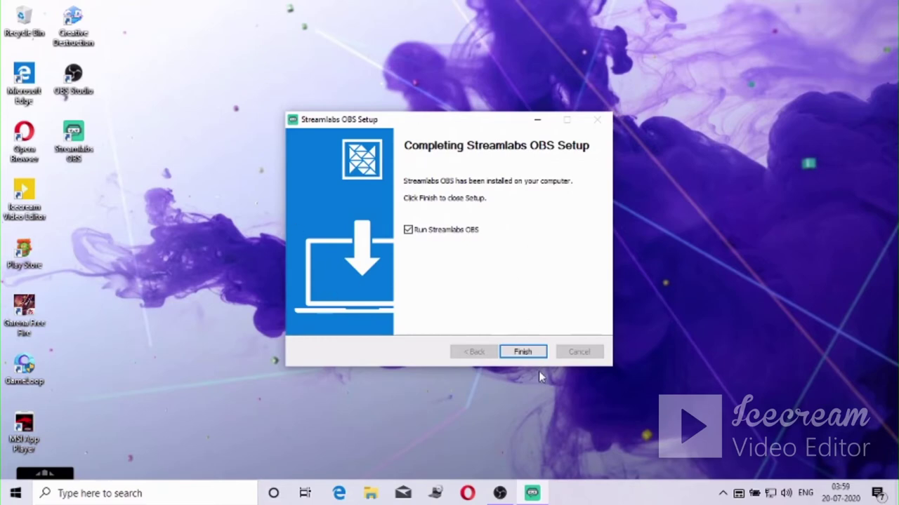
{"action": "left_click", "coordinate": [539, 352]}
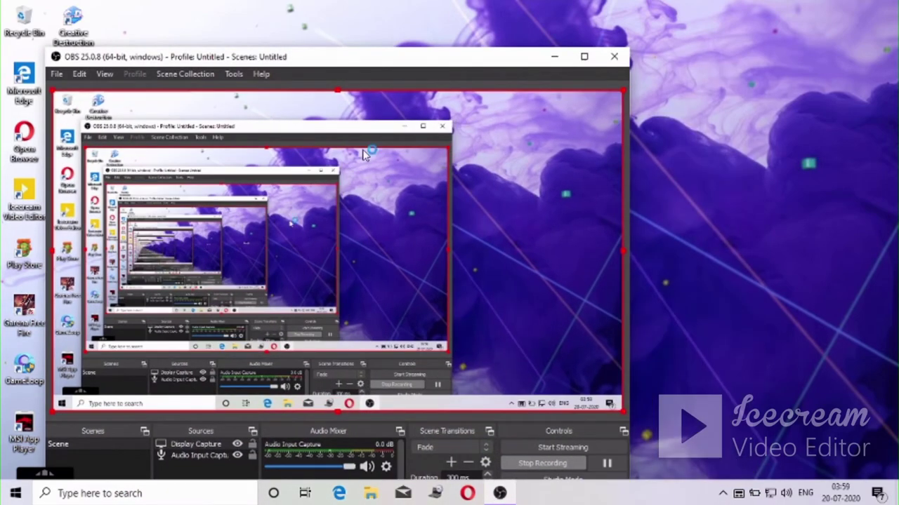
Step: Minimize the OBS Studio window and sign in to Streamlabs OBS through YouTube with the gaming channel's Google account
{"action": "left_click_drag", "start_coordinate": [355, 57], "coordinate": [282, 149]}
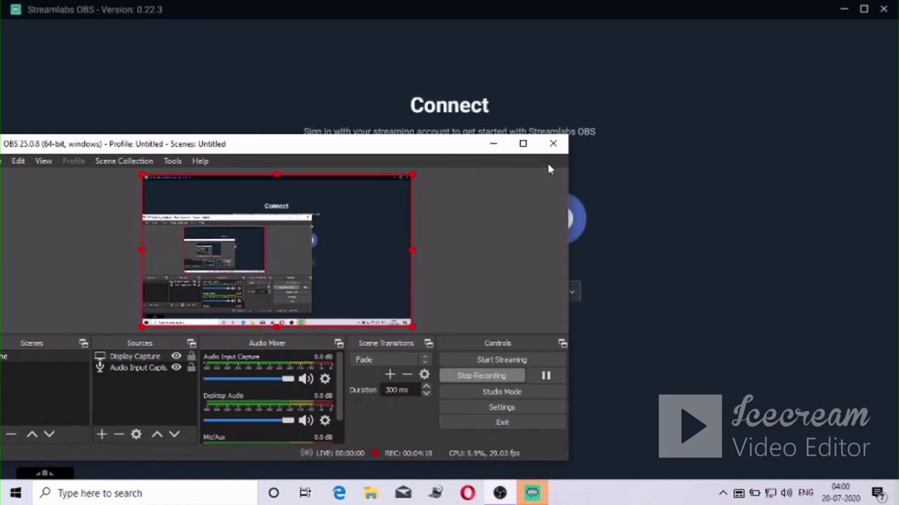
{"action": "left_click", "coordinate": [494, 146]}
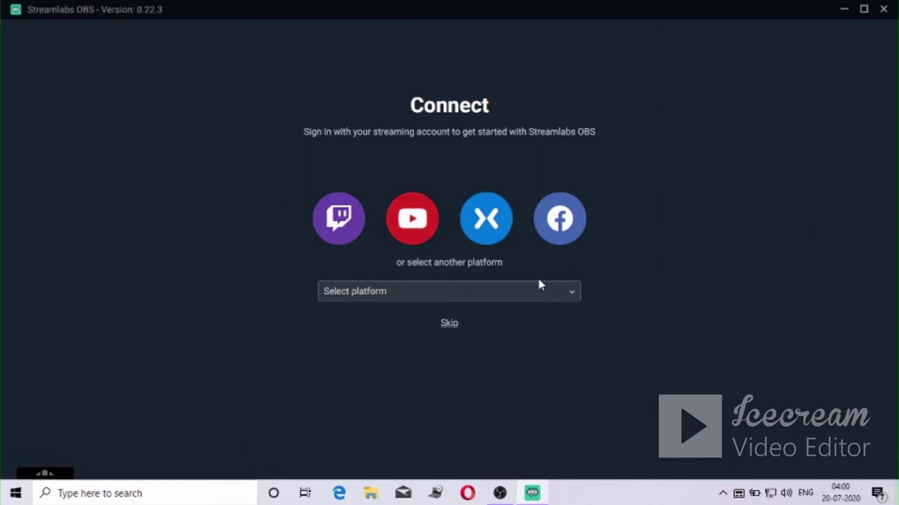
{"action": "left_click", "coordinate": [408, 224]}
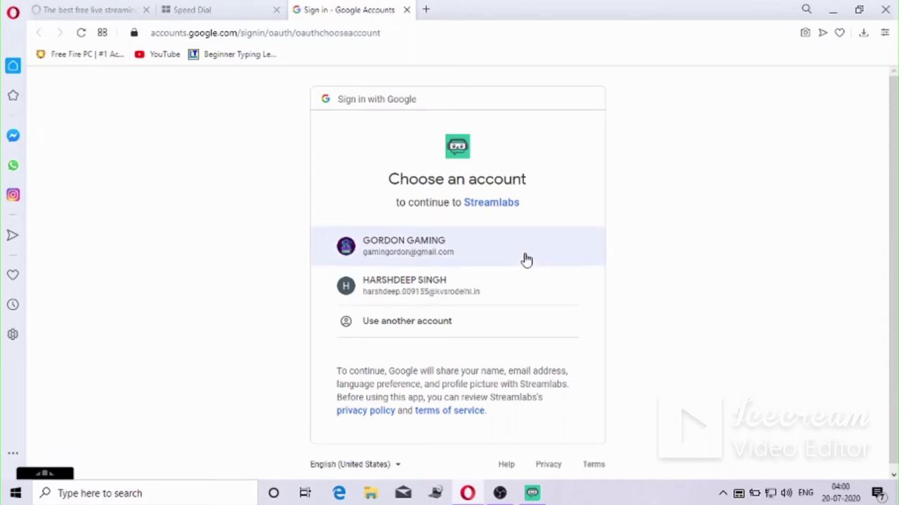
{"action": "left_click", "coordinate": [524, 259]}
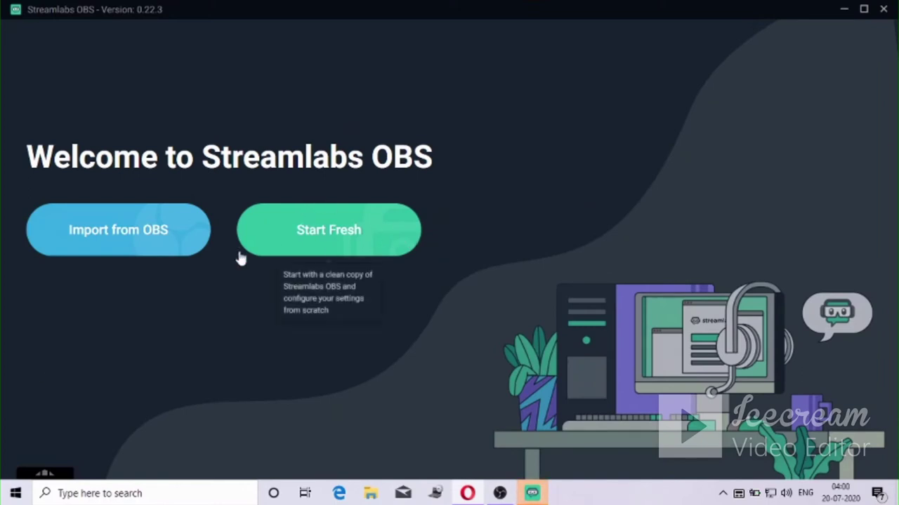
Step: Choose to start fresh with a clean copy of Streamlabs OBS instead of importing settings from OBS
{"action": "mouse_move", "coordinate": [170, 239]}
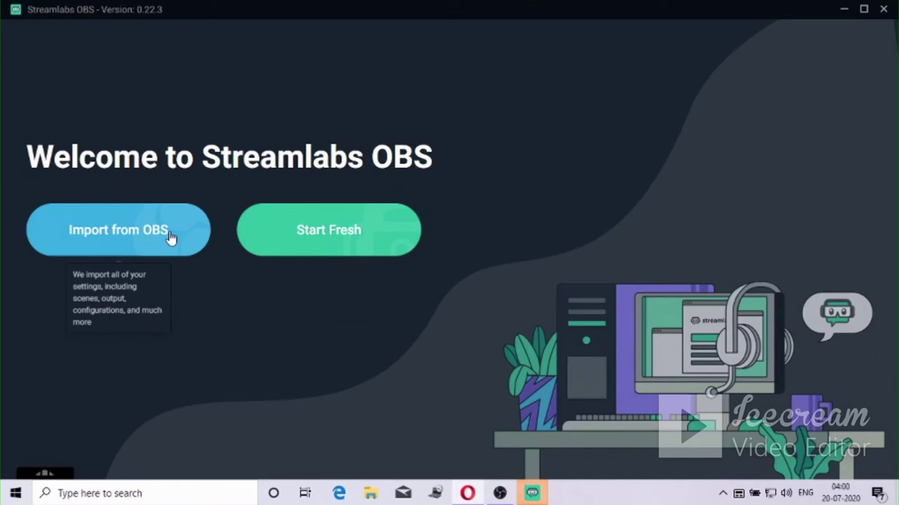
{"action": "mouse_move", "coordinate": [362, 239]}
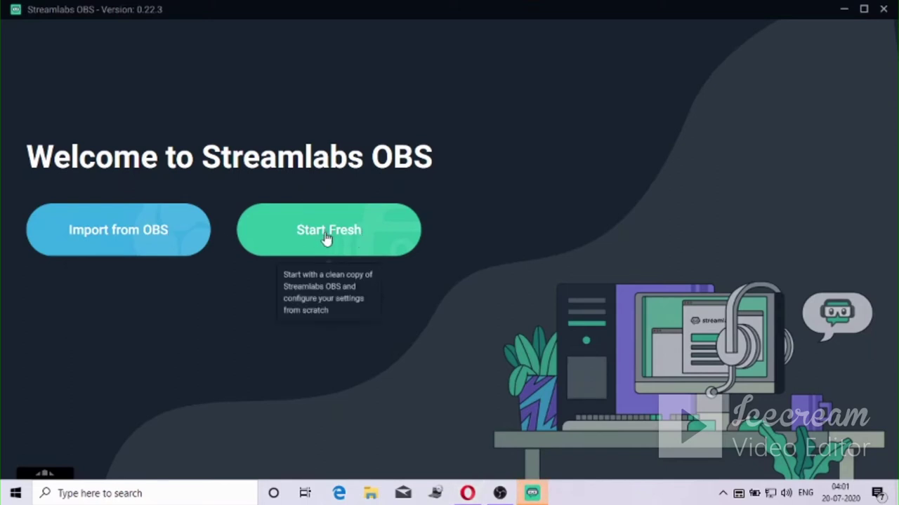
{"action": "left_click", "coordinate": [393, 226]}
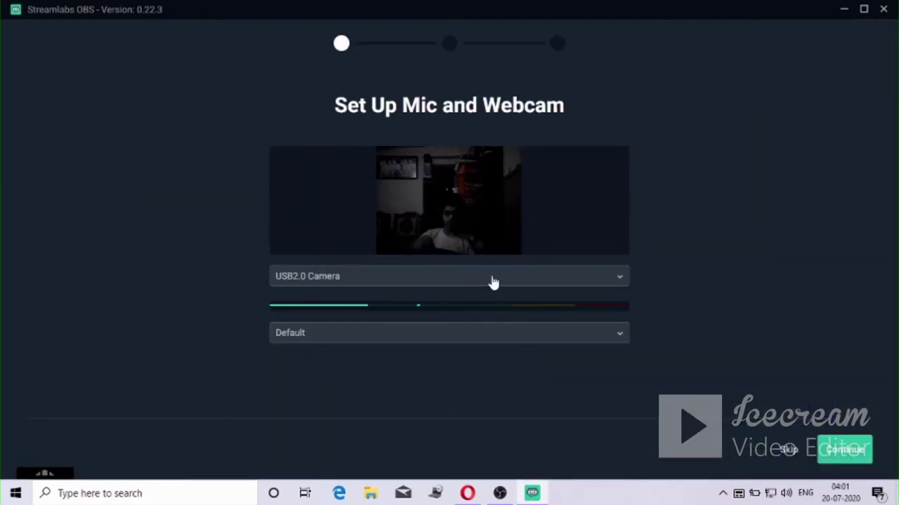
Step: Select USB2.0 Camera as the webcam, keep the Default microphone, and continue the setup
{"action": "left_click", "coordinate": [488, 280]}
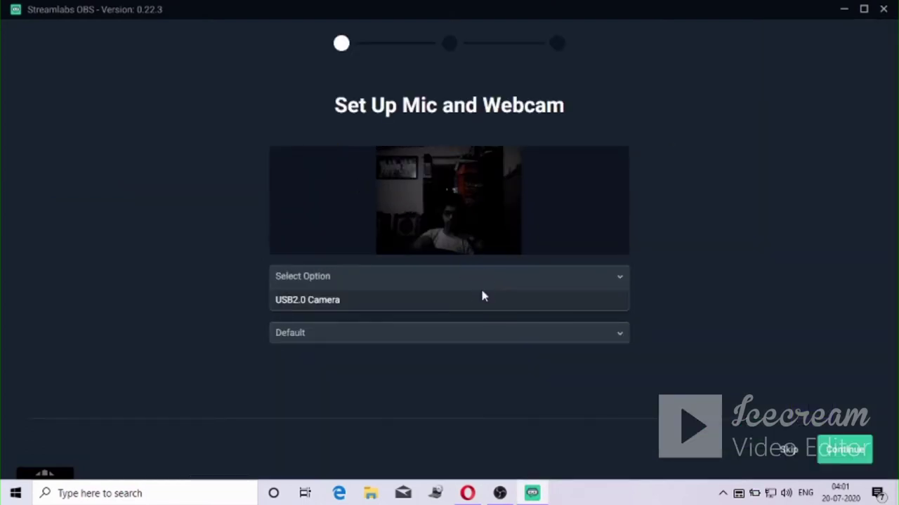
{"action": "left_click", "coordinate": [502, 306]}
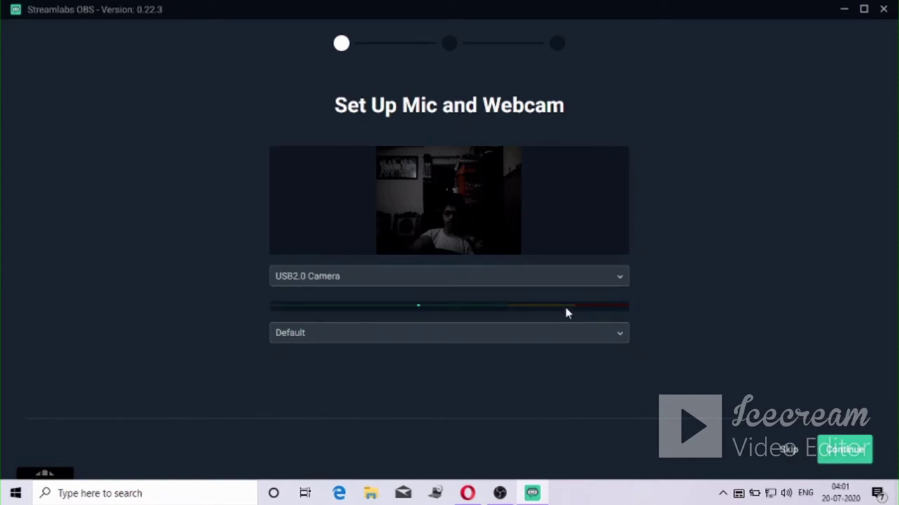
{"action": "left_click", "coordinate": [844, 452]}
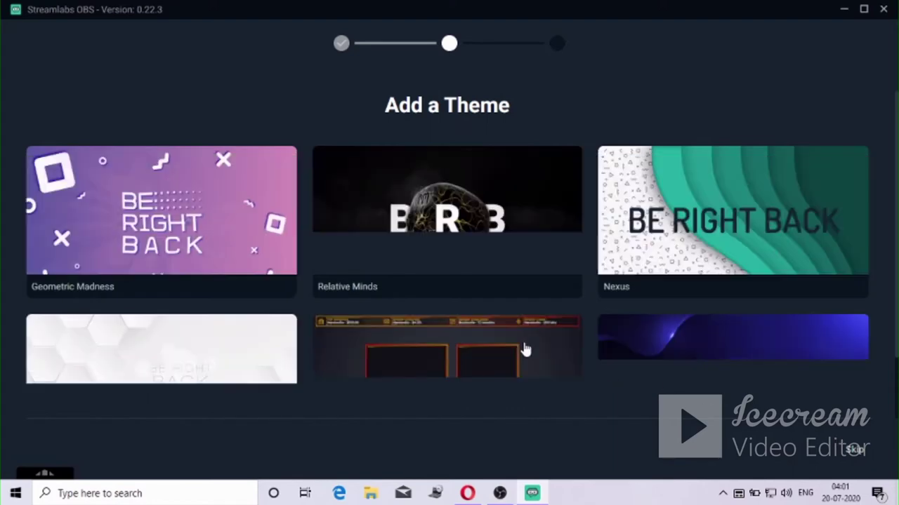
Step: Look through the offered themes, then skip both the theme selection and the Prime offer
{"action": "scroll", "coordinate": [430, 279], "scroll_direction": "down", "scroll_amount": 1}
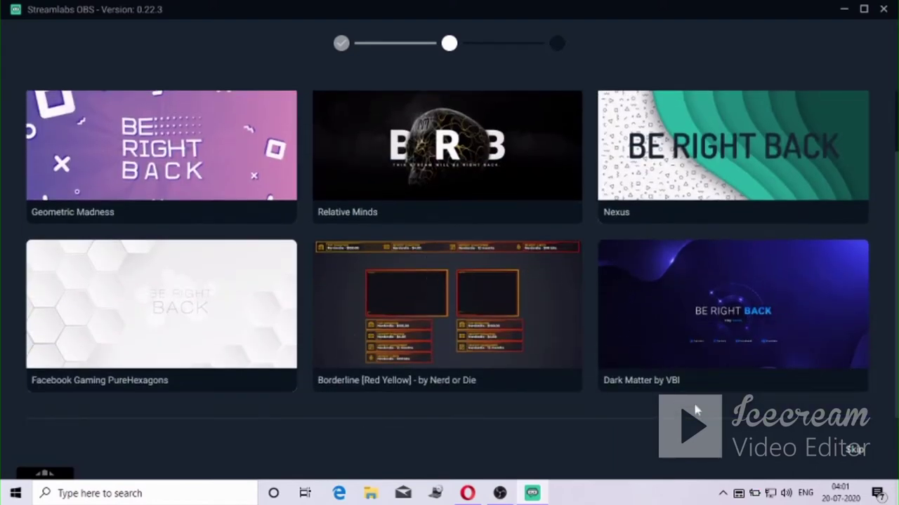
{"action": "left_click", "coordinate": [852, 455]}
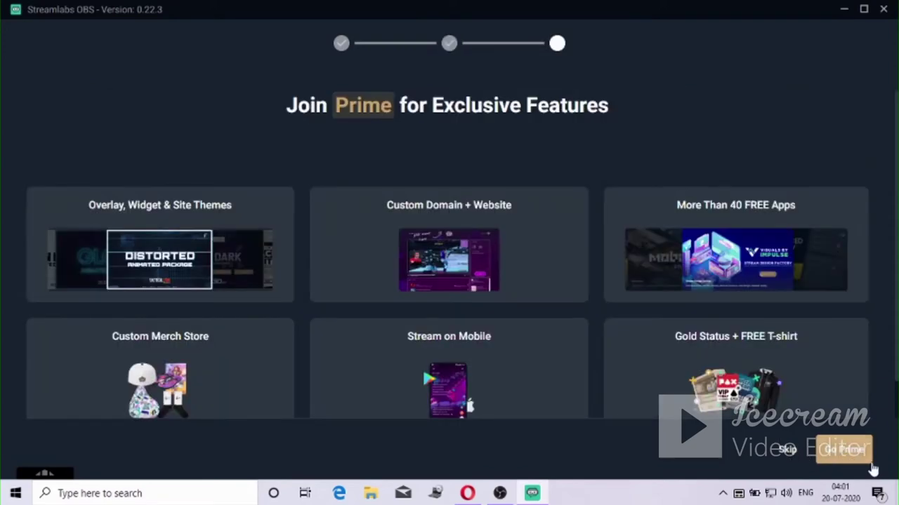
{"action": "left_click", "coordinate": [784, 453]}
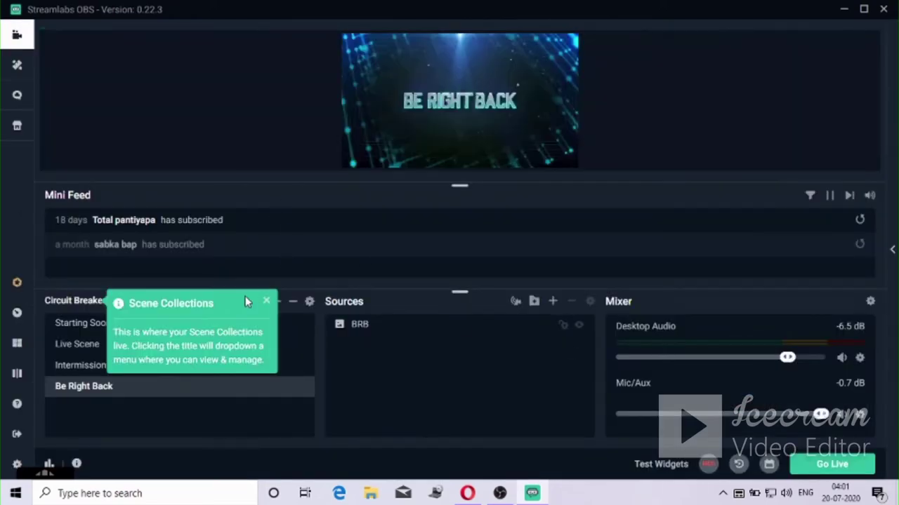
Step: Dismiss the Scene Collections tip and remove the Starting Soon scene from the Circuit Breaker (1) collection
{"action": "left_click", "coordinate": [266, 301]}
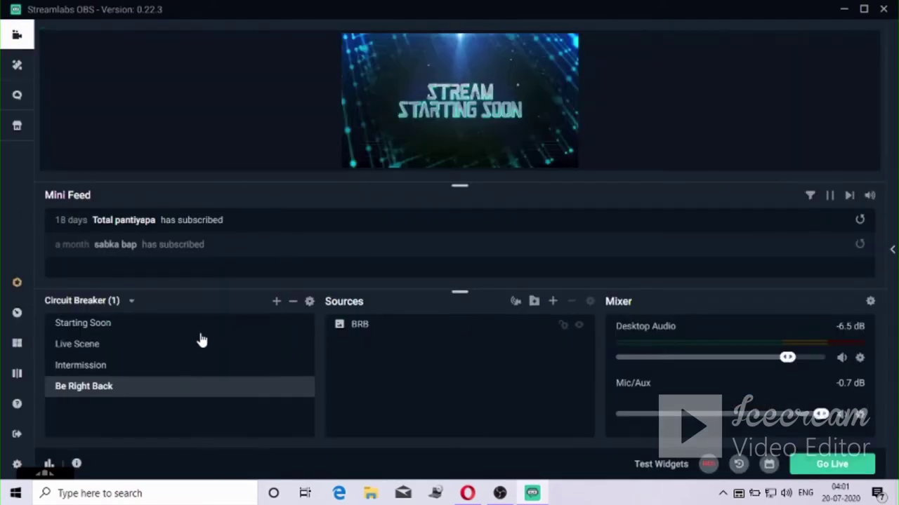
{"action": "left_click", "coordinate": [211, 329]}
{"action": "right_click", "coordinate": [257, 329]}
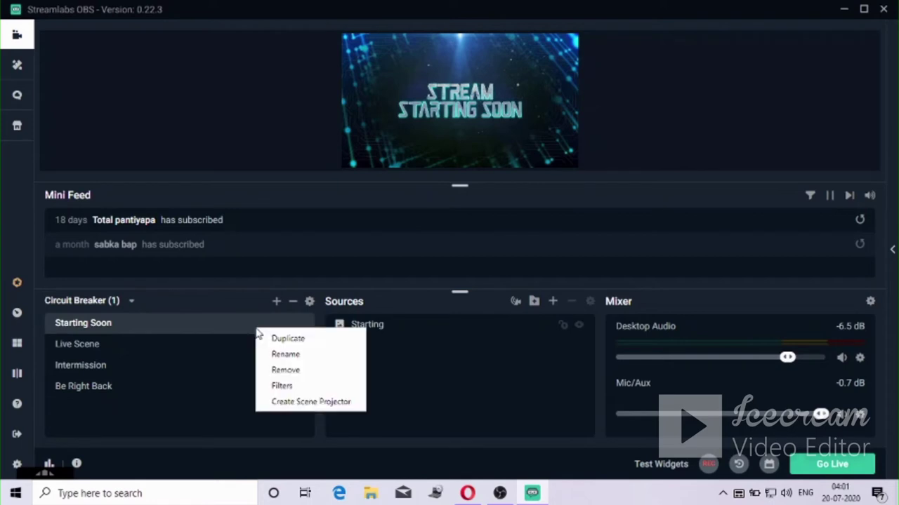
{"action": "left_click", "coordinate": [264, 370]}
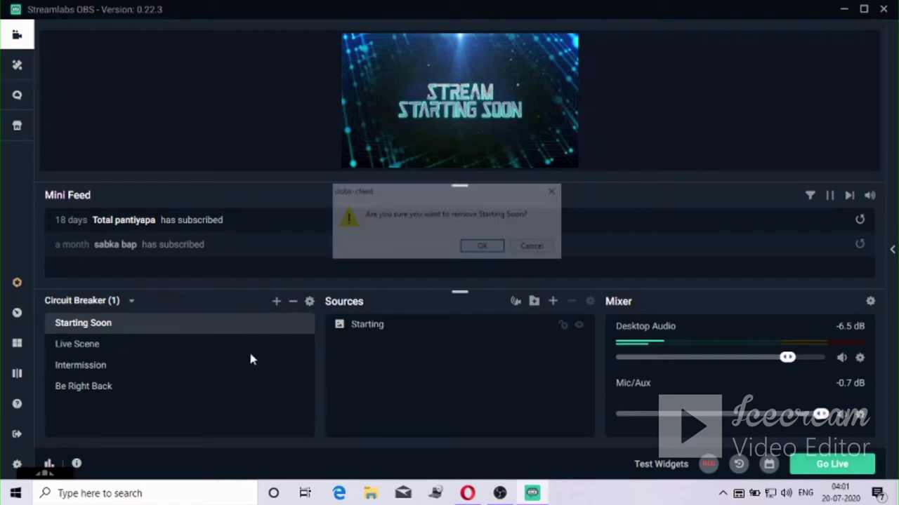
{"action": "left_click", "coordinate": [483, 247]}
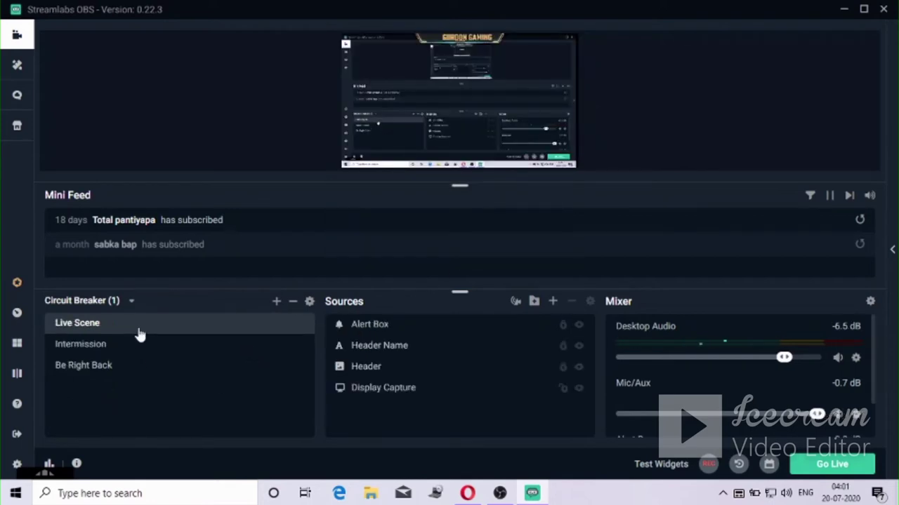
Step: Remove the Live Scene from the scene list and confirm the removal
{"action": "right_click", "coordinate": [157, 328]}
{"action": "left_click", "coordinate": [219, 370]}
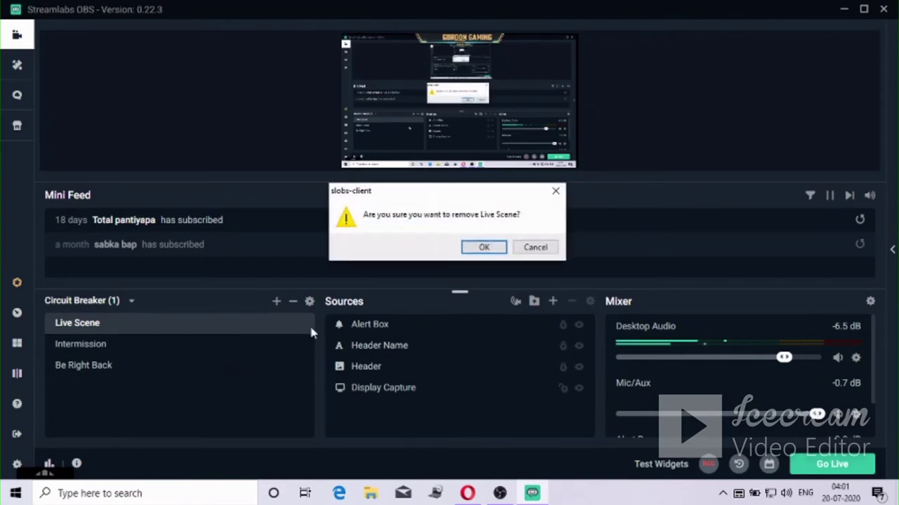
{"action": "left_click", "coordinate": [495, 250]}
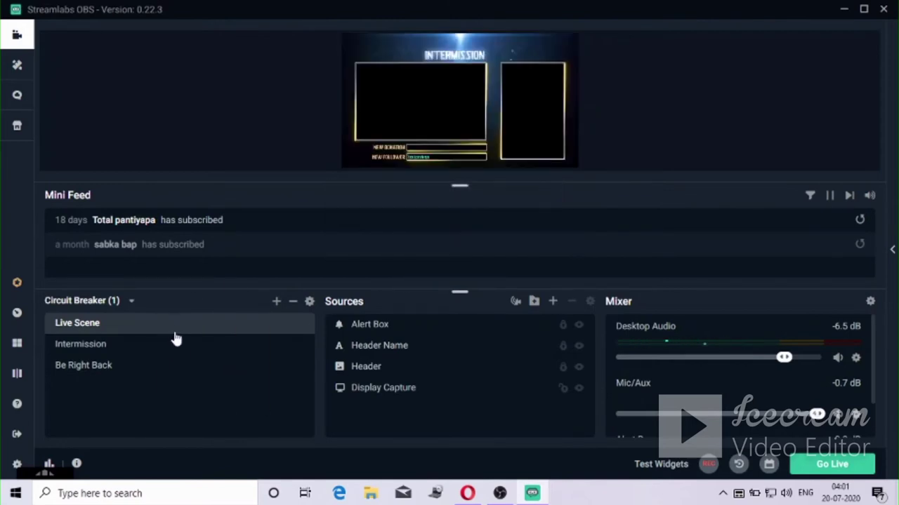
Step: Remove the Intermission scene from the Circuit Breaker (1) collection and confirm the removal
{"action": "right_click", "coordinate": [177, 337]}
{"action": "left_click", "coordinate": [252, 374]}
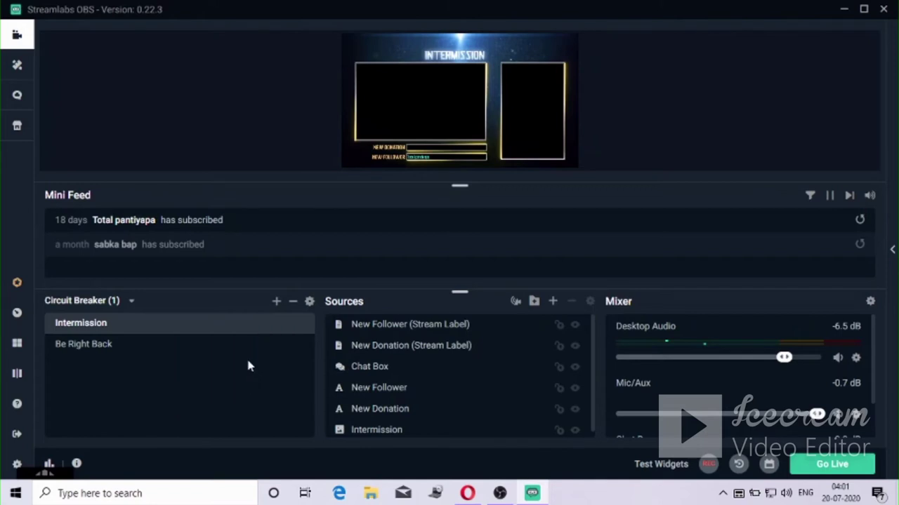
{"action": "left_click", "coordinate": [482, 247]}
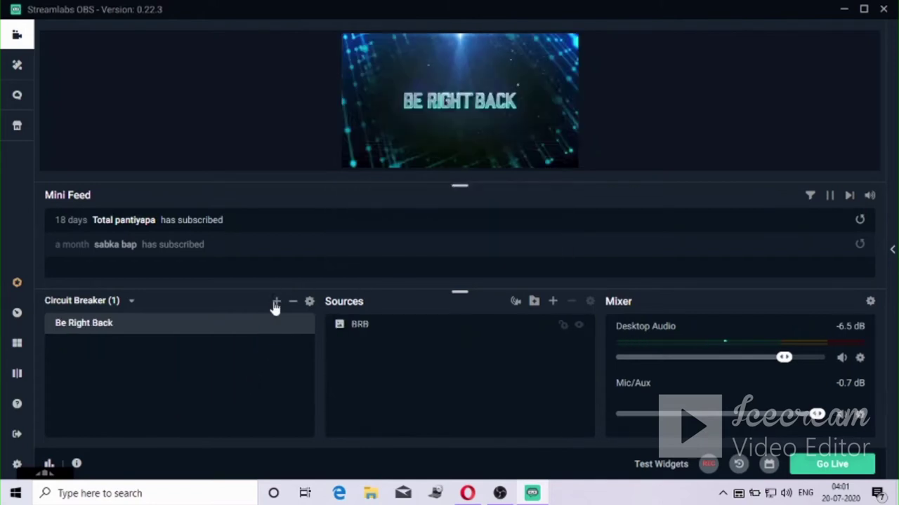
Step: Add an empty scene named New Scene, and remove the Be Right Back scene from the collection
{"action": "left_click", "coordinate": [275, 301]}
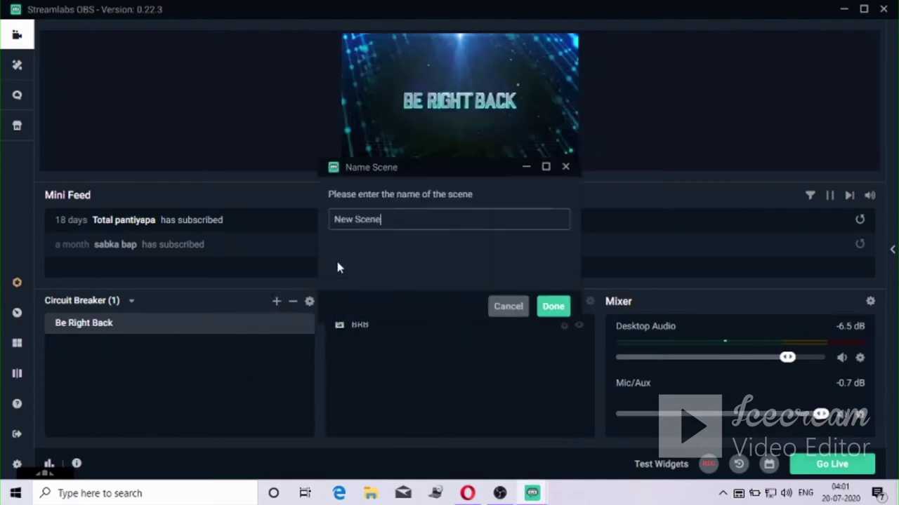
{"action": "left_click", "coordinate": [544, 307]}
{"action": "right_click", "coordinate": [251, 337]}
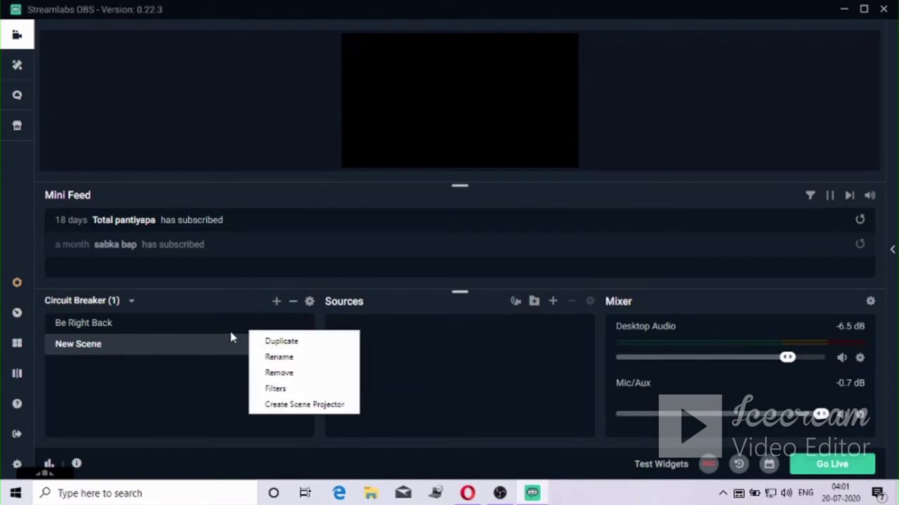
{"action": "left_click", "coordinate": [180, 327]}
{"action": "right_click", "coordinate": [178, 324]}
{"action": "left_click", "coordinate": [153, 322]}
{"action": "right_click", "coordinate": [154, 320]}
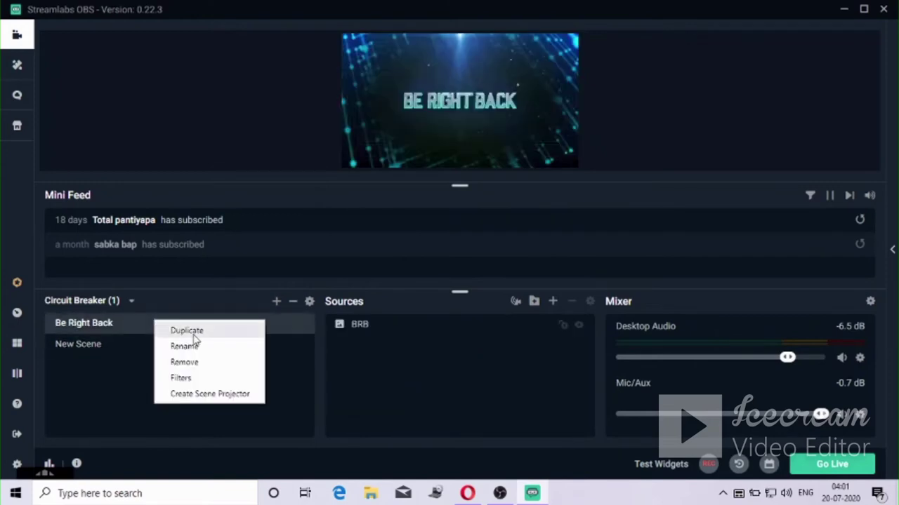
{"action": "left_click", "coordinate": [209, 362]}
{"action": "left_click", "coordinate": [480, 248]}
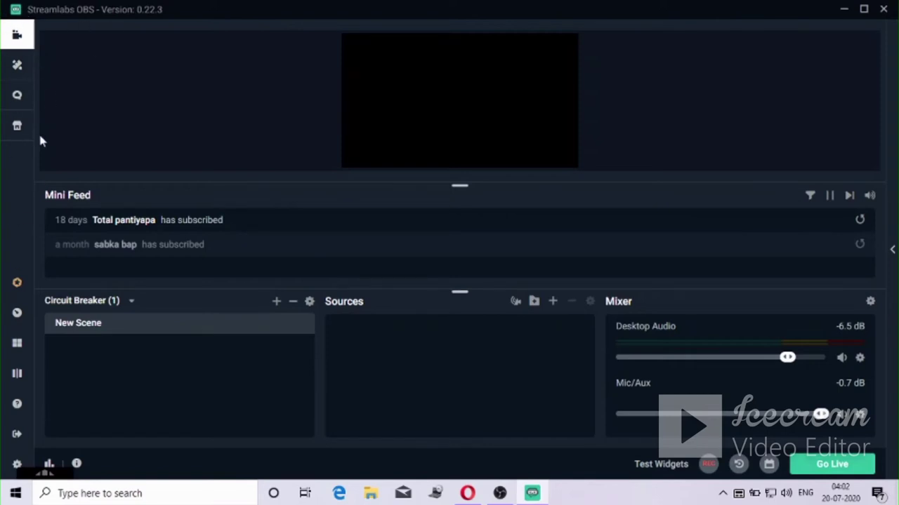
Step: Open the overlay theme library and search the scene themes for "free"
{"action": "left_click", "coordinate": [17, 67]}
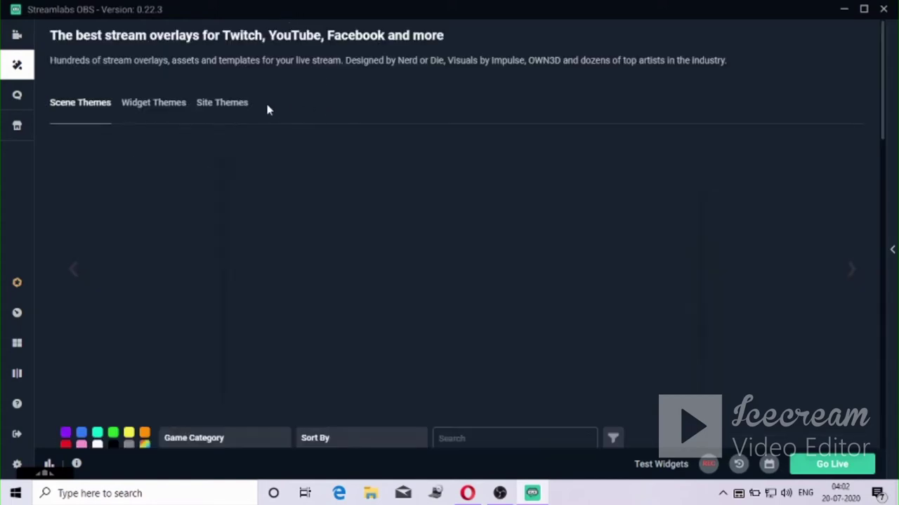
{"action": "scroll", "coordinate": [269, 195], "scroll_direction": "down", "scroll_amount": 2}
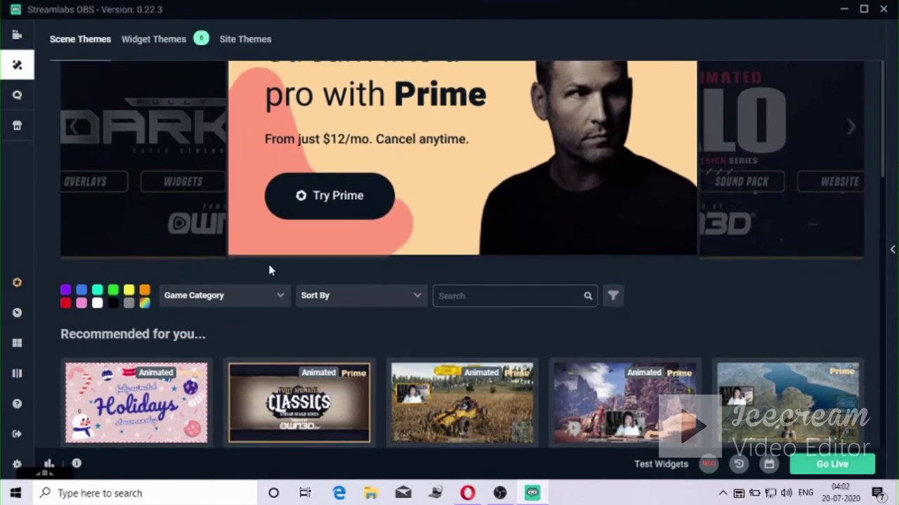
{"action": "scroll", "coordinate": [251, 261], "scroll_direction": "down", "scroll_amount": 2}
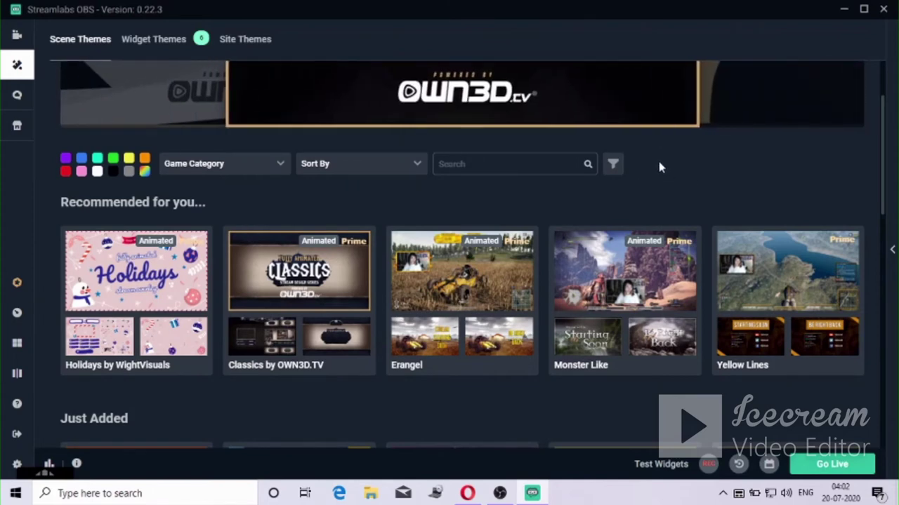
{"action": "left_click", "coordinate": [558, 164]}
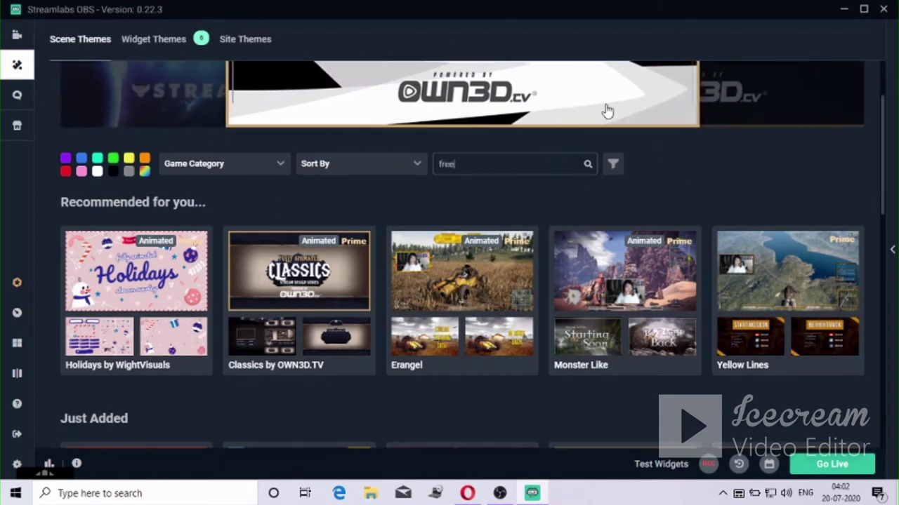
{"action": "key", "text": "Return"}
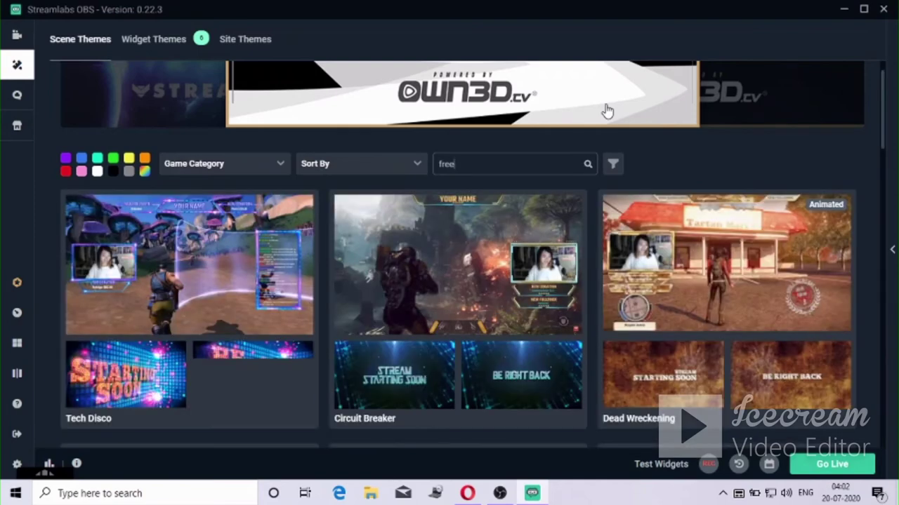
Step: Find the Silver Arrow theme among the search results, look over its preview, and install its overlay
{"action": "scroll", "coordinate": [893, 44], "scroll_direction": "down", "scroll_amount": 1}
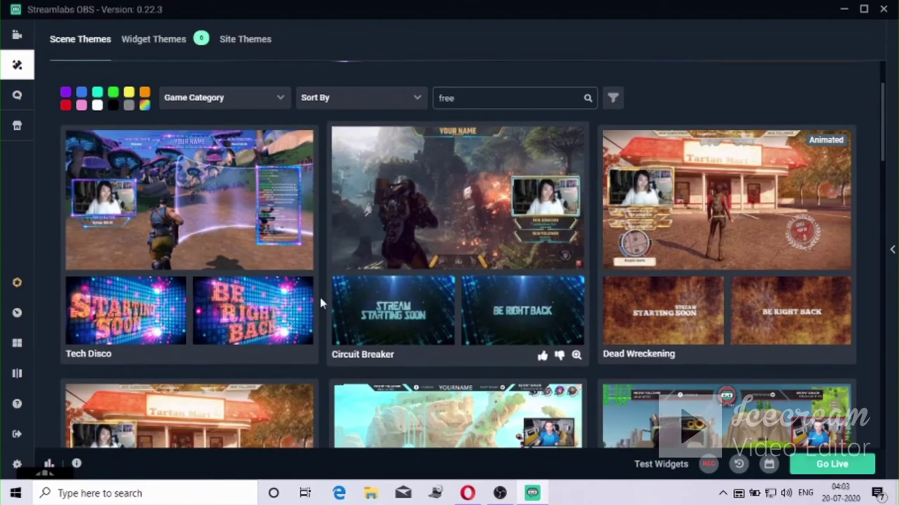
{"action": "scroll", "coordinate": [321, 303], "scroll_direction": "down", "scroll_amount": 3}
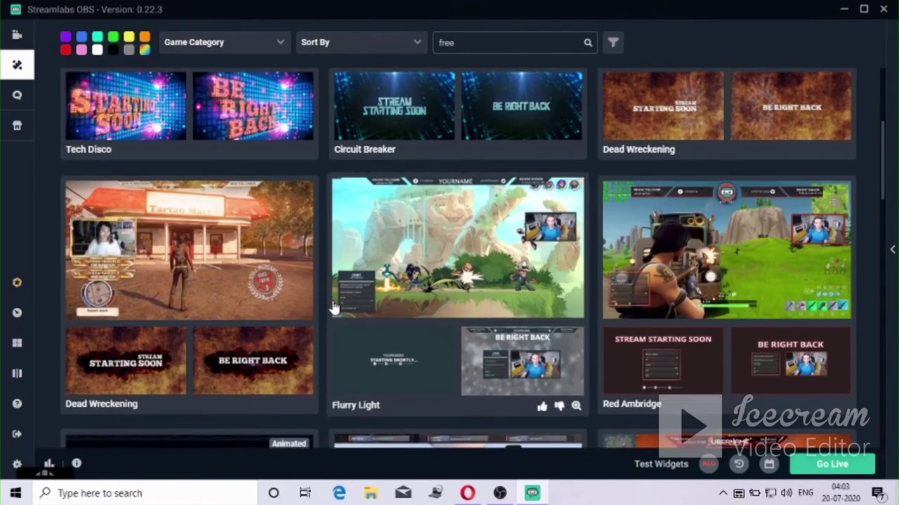
{"action": "scroll", "coordinate": [334, 309], "scroll_direction": "down", "scroll_amount": 4}
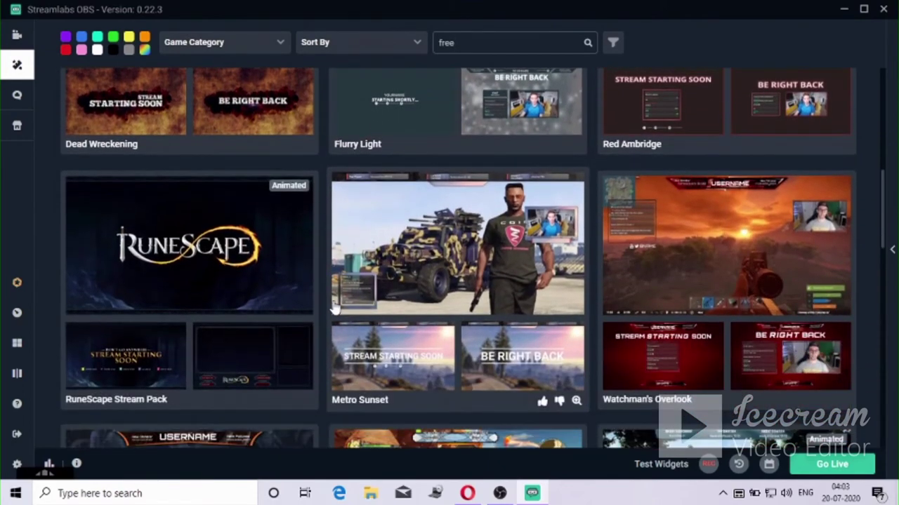
{"action": "scroll", "coordinate": [334, 309], "scroll_direction": "down", "scroll_amount": 1}
{"action": "scroll", "coordinate": [334, 309], "scroll_direction": "down", "scroll_amount": 1}
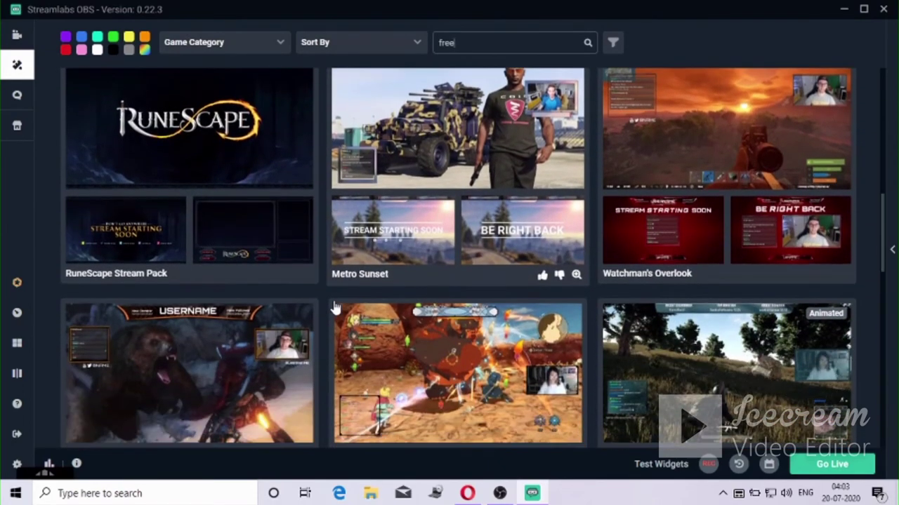
{"action": "scroll", "coordinate": [336, 307], "scroll_direction": "down", "scroll_amount": 2}
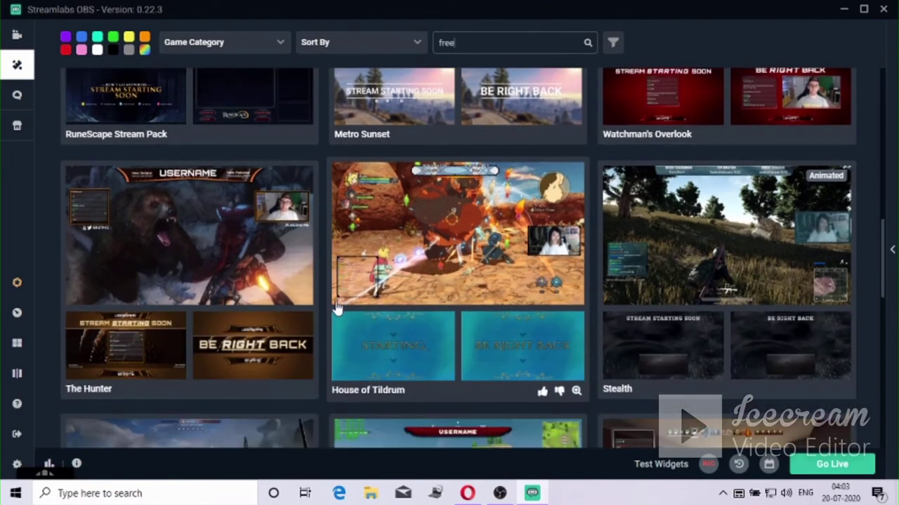
{"action": "scroll", "coordinate": [335, 308], "scroll_direction": "down", "scroll_amount": 3}
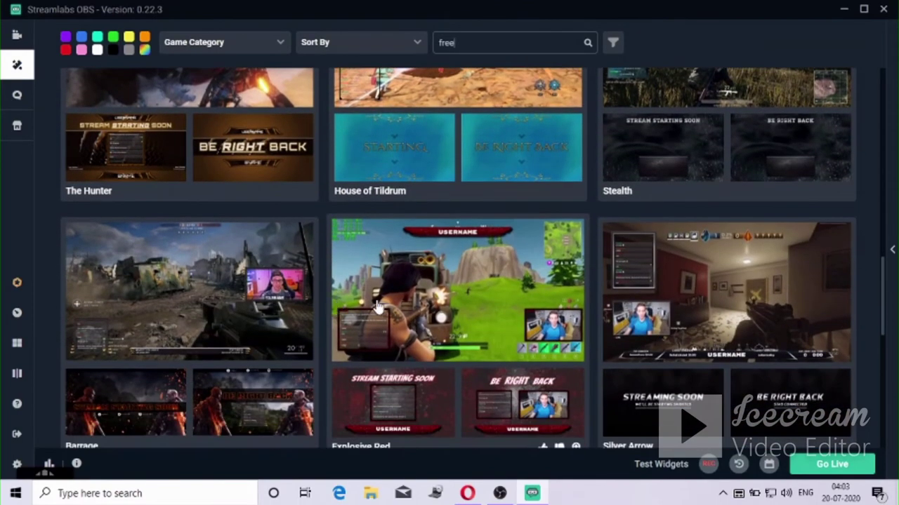
{"action": "left_click", "coordinate": [670, 339]}
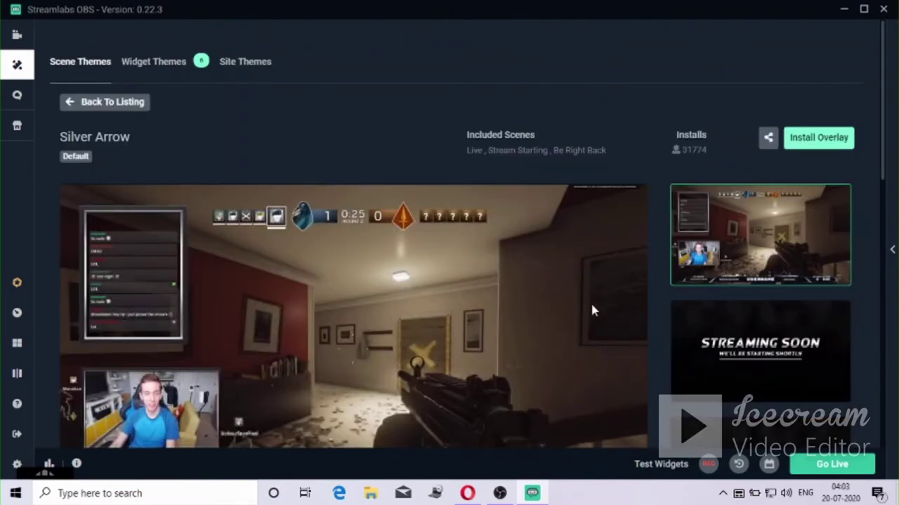
{"action": "scroll", "coordinate": [201, 154], "scroll_direction": "down", "scroll_amount": 1}
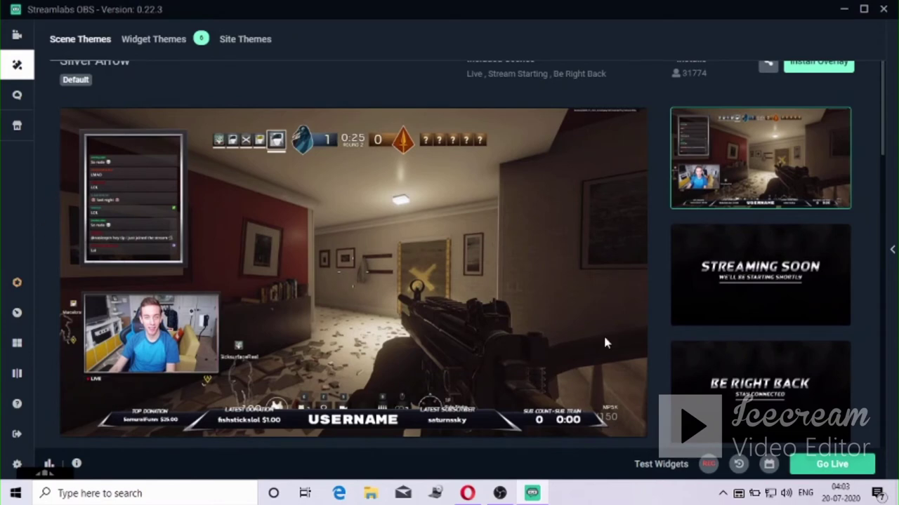
{"action": "scroll", "coordinate": [582, 283], "scroll_direction": "up", "scroll_amount": 1}
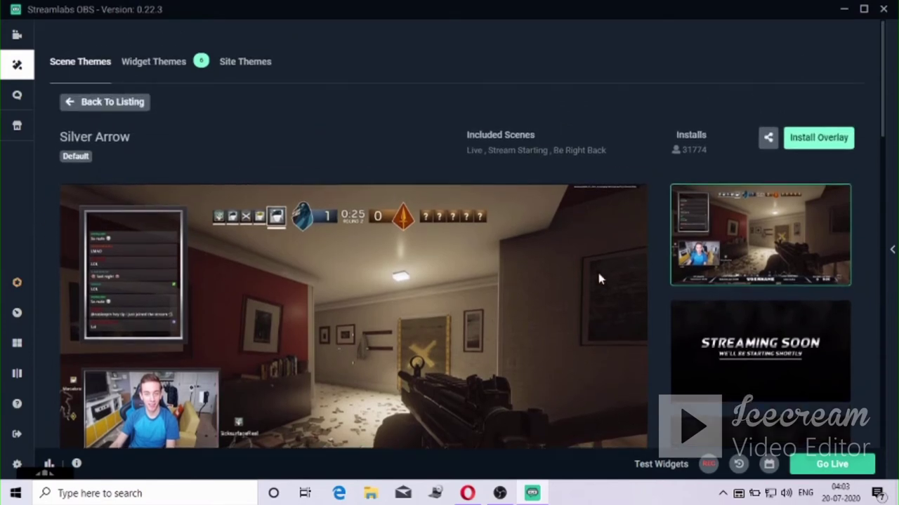
{"action": "left_click", "coordinate": [846, 139]}
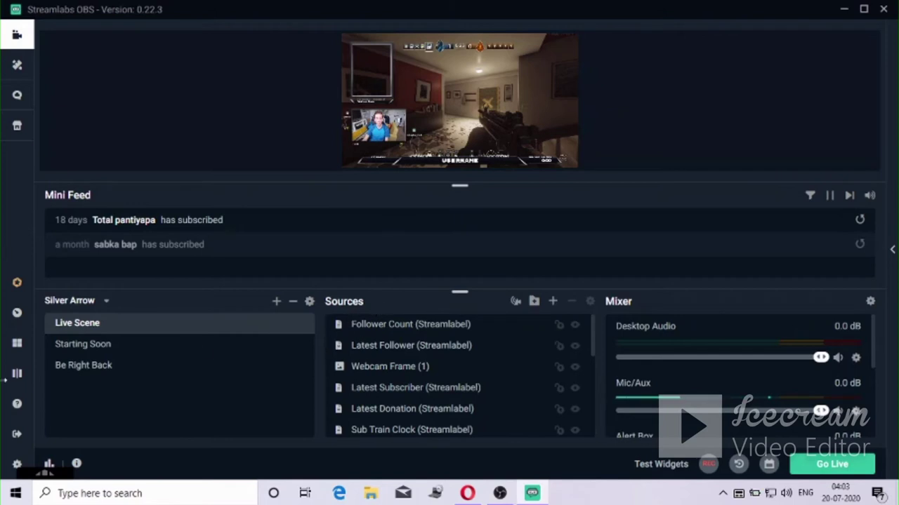
Step: Look through the sources of the Silver Arrow Live Scene and remove the FAKE webcam placeholder image, confirming the removal
{"action": "scroll", "coordinate": [375, 356], "scroll_direction": "down", "scroll_amount": 2}
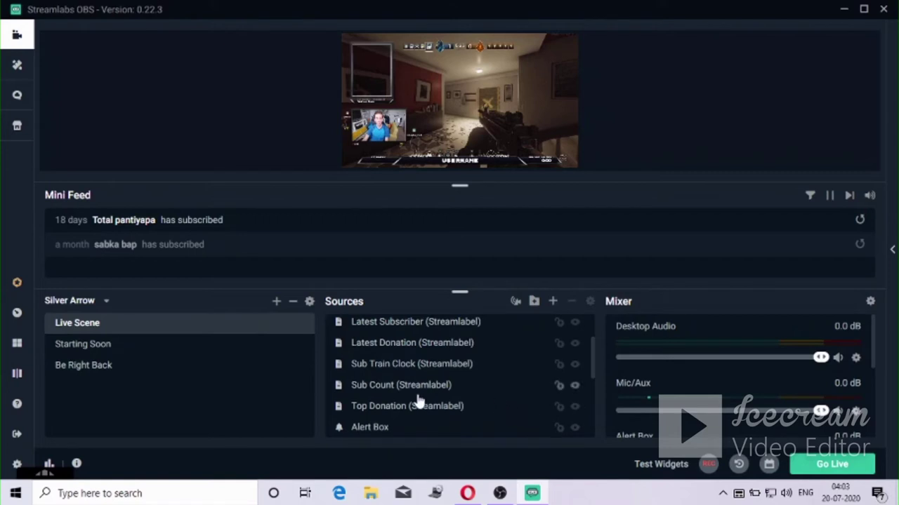
{"action": "scroll", "coordinate": [402, 428], "scroll_direction": "up", "scroll_amount": 2}
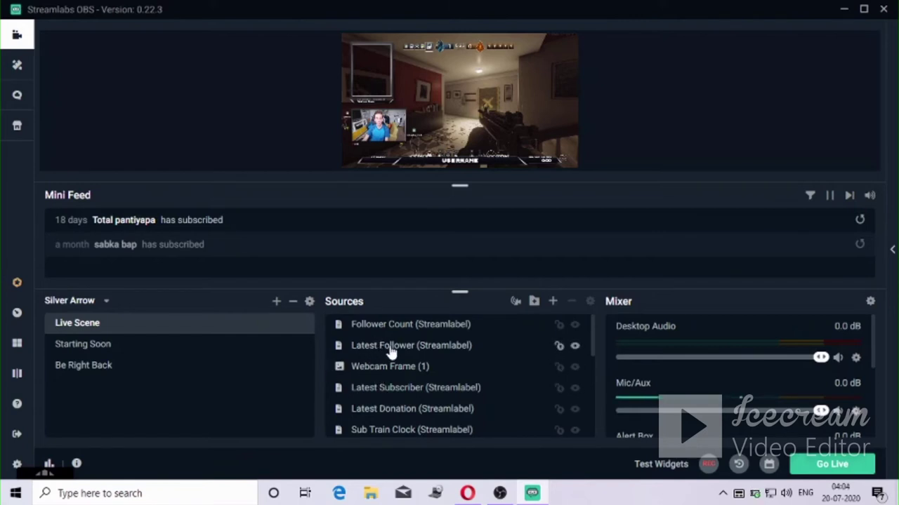
{"action": "scroll", "coordinate": [397, 369], "scroll_direction": "down", "scroll_amount": 2}
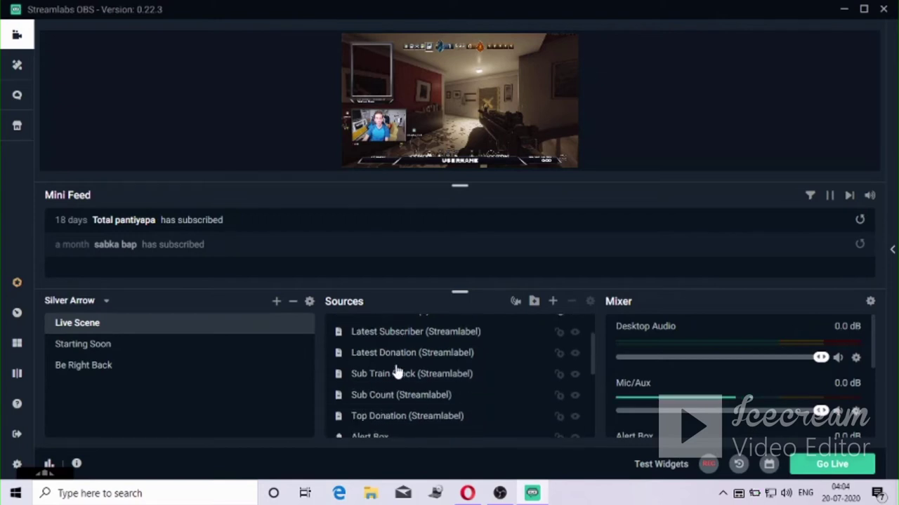
{"action": "scroll", "coordinate": [395, 376], "scroll_direction": "down", "scroll_amount": 2}
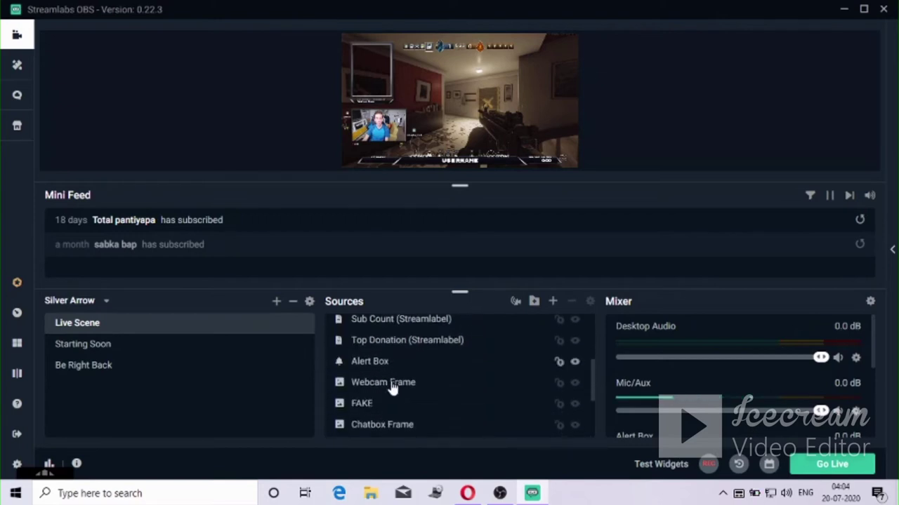
{"action": "left_click", "coordinate": [397, 405]}
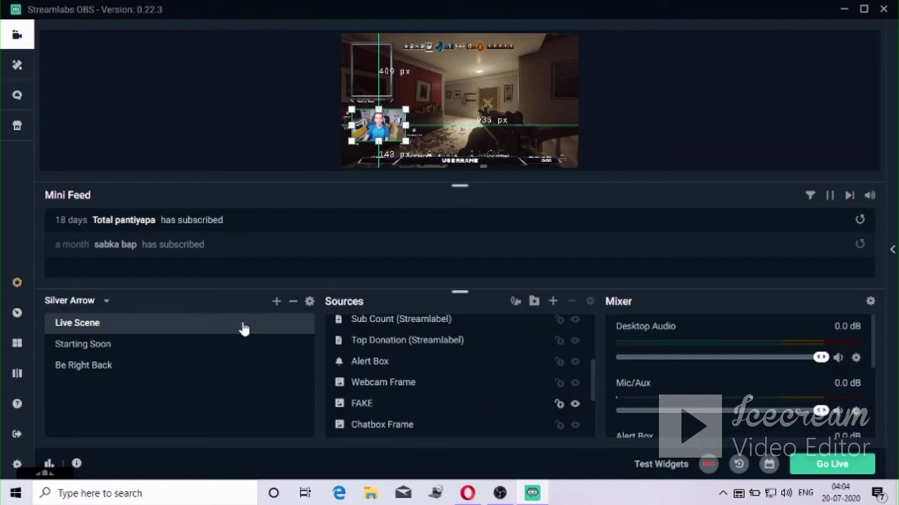
{"action": "left_click", "coordinate": [500, 494]}
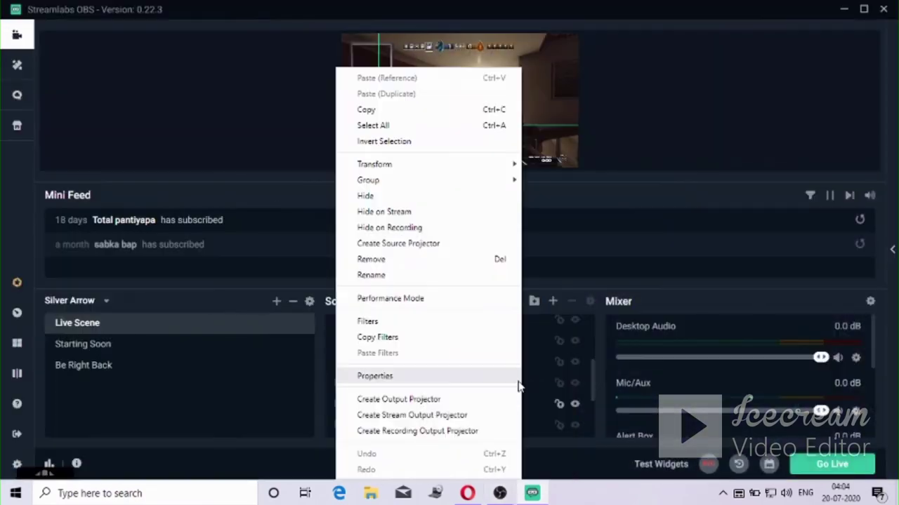
{"action": "key", "text": "Delete"}
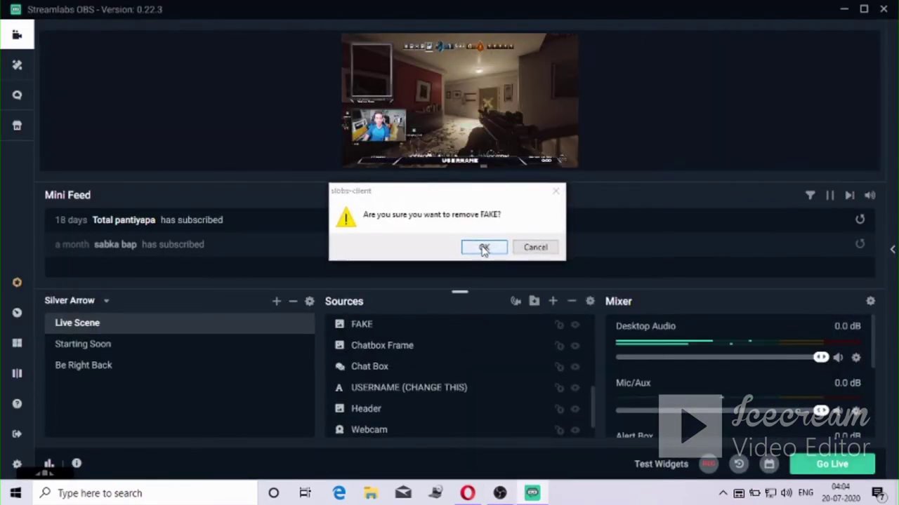
{"action": "left_click", "coordinate": [483, 249]}
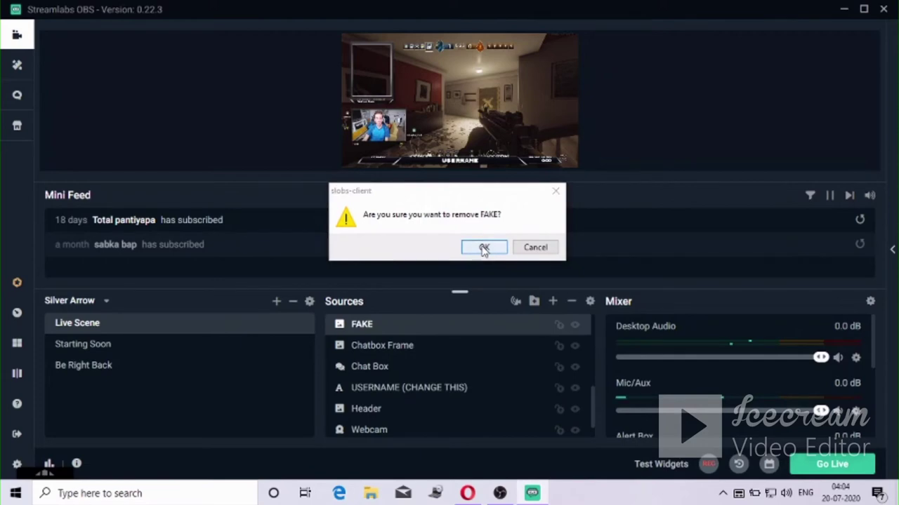
{"action": "left_click", "coordinate": [437, 334]}
{"action": "right_click", "coordinate": [438, 331]}
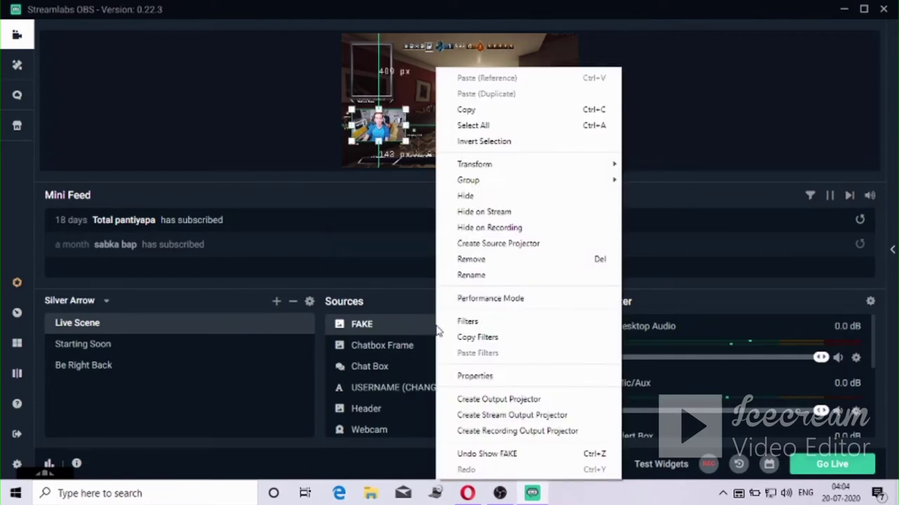
{"action": "left_click", "coordinate": [478, 259]}
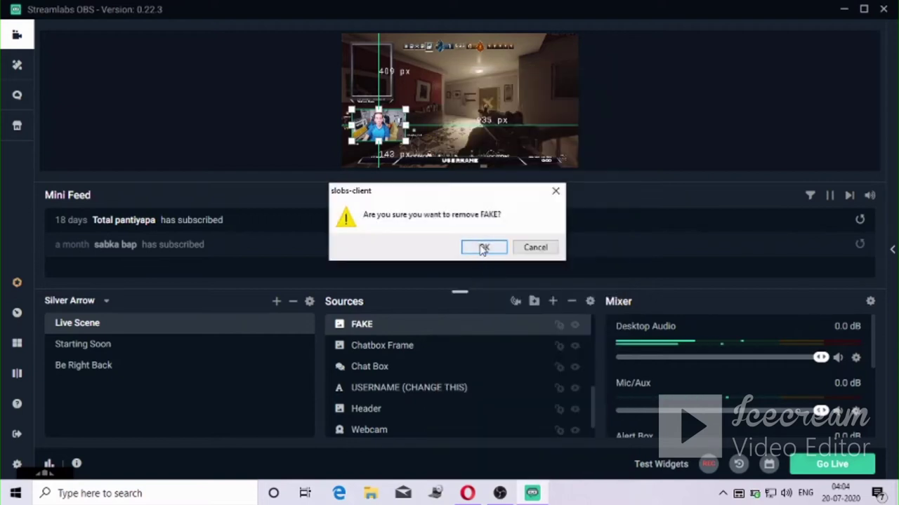
{"action": "left_click", "coordinate": [484, 248]}
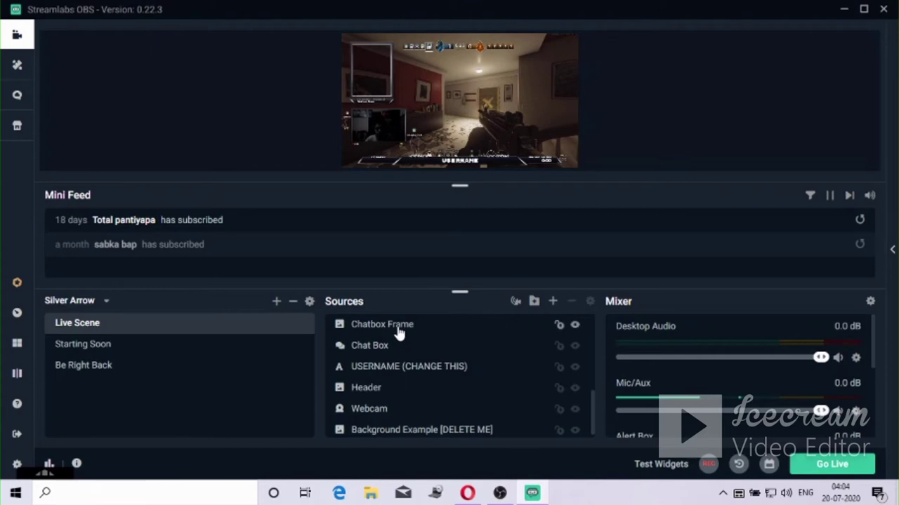
Step: Hide the Webcam source in the Live Scene and show it again to check the camera feed
{"action": "scroll", "coordinate": [401, 337], "scroll_direction": "down", "scroll_amount": 1}
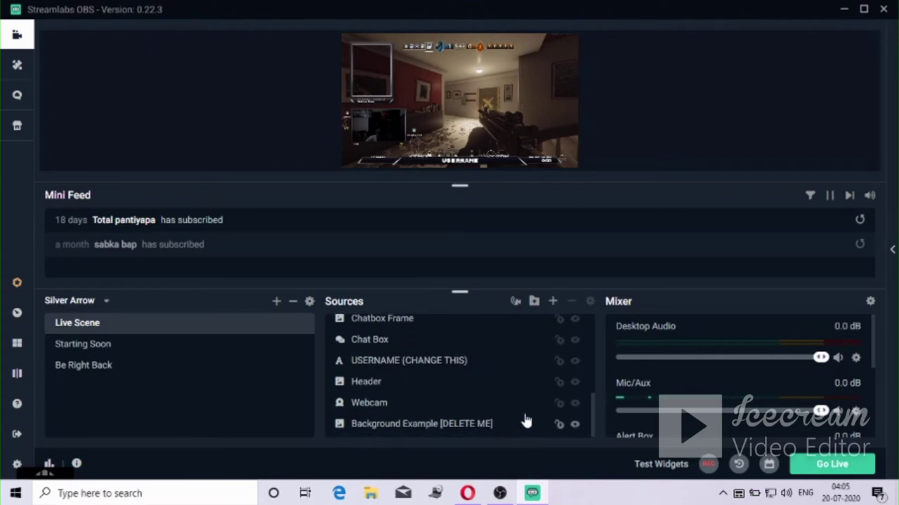
{"action": "left_click", "coordinate": [575, 406]}
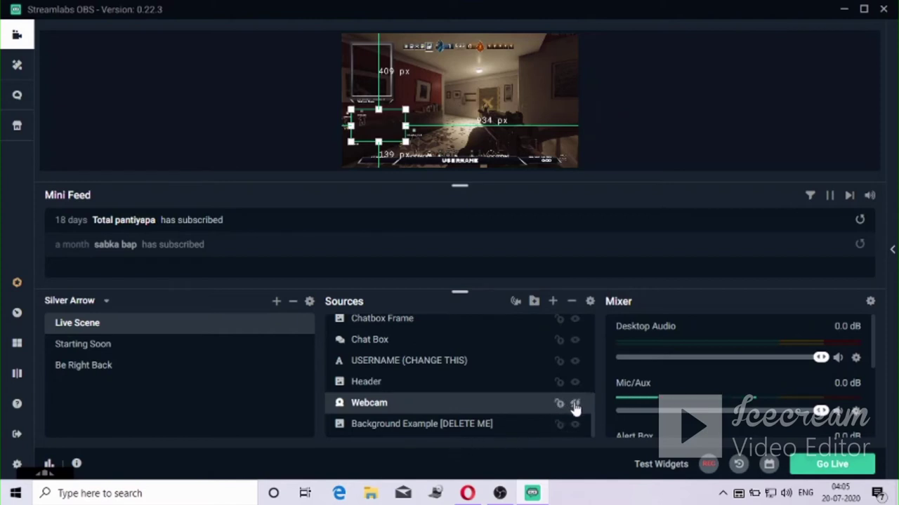
{"action": "left_click", "coordinate": [574, 405]}
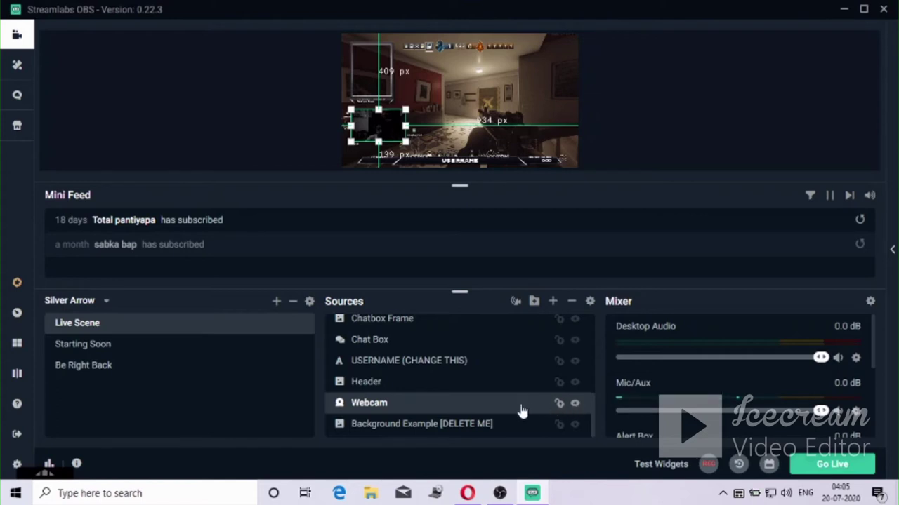
Step: Remove the Webcam and Webcam Frame sources from the Live Scene, confirming each removal
{"action": "key", "text": "Delete"}
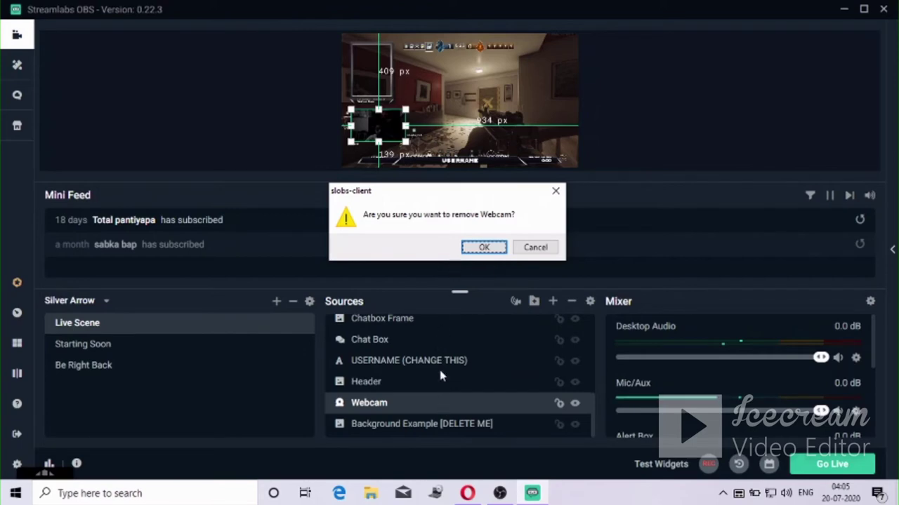
{"action": "left_click", "coordinate": [485, 248]}
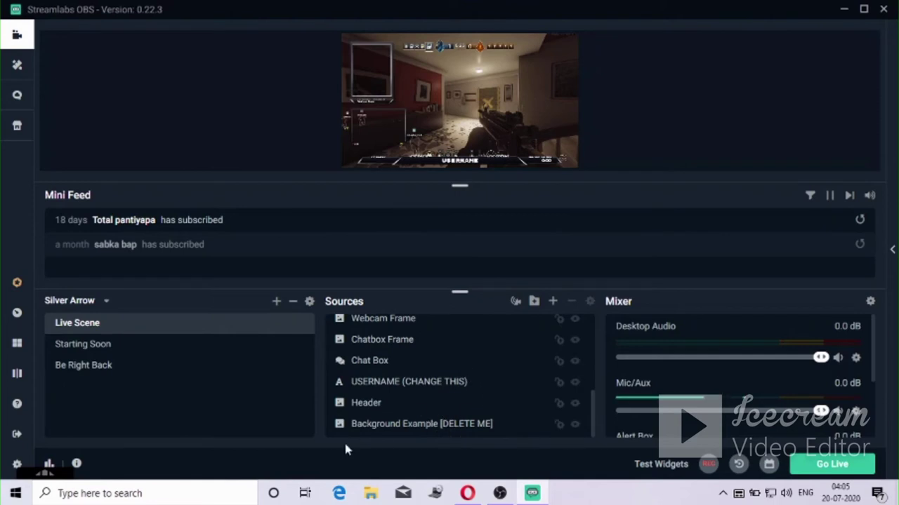
{"action": "scroll", "coordinate": [370, 395], "scroll_direction": "up", "scroll_amount": 1}
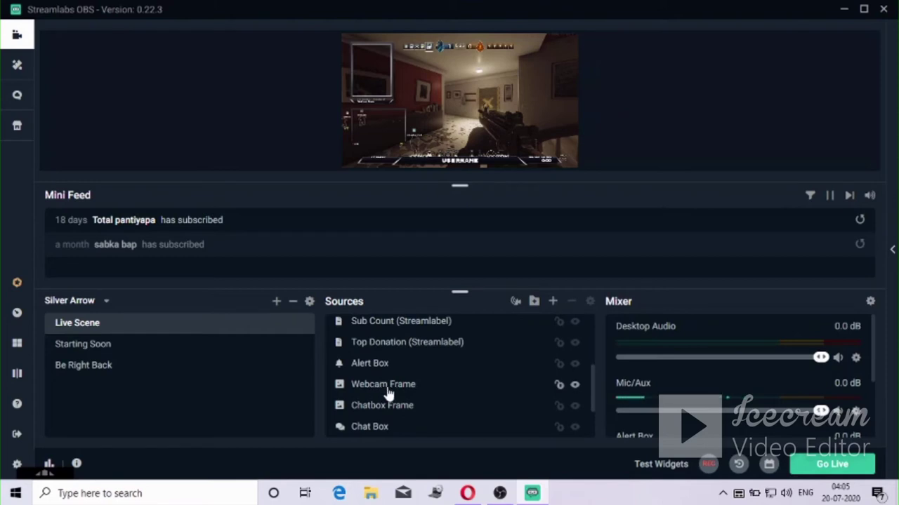
{"action": "left_click", "coordinate": [392, 395]}
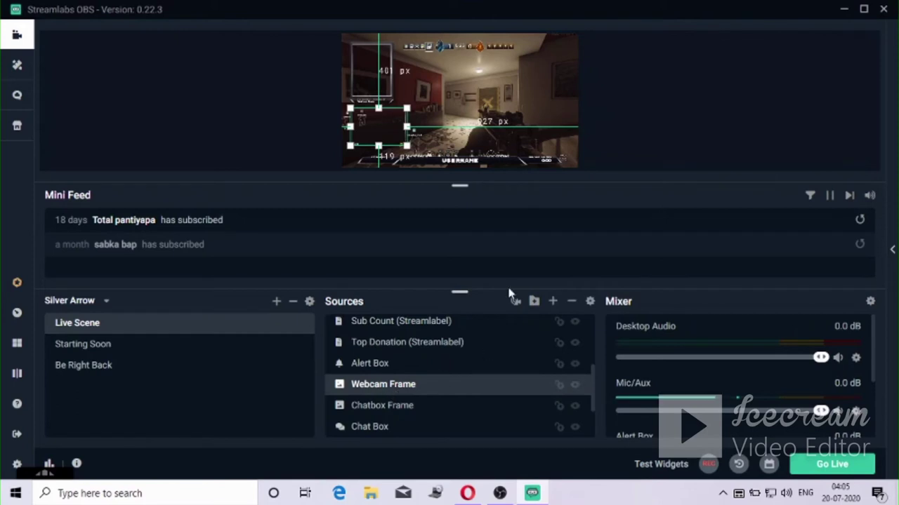
{"action": "left_click", "coordinate": [571, 301]}
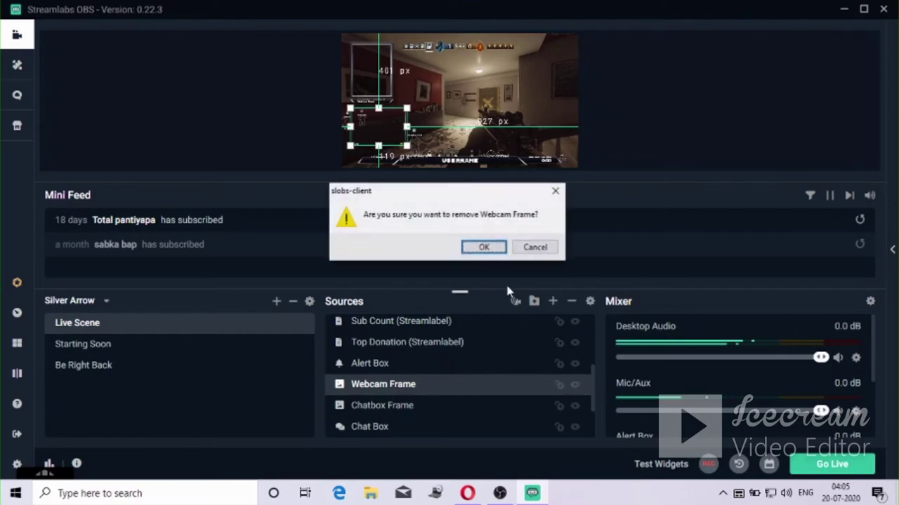
{"action": "left_click", "coordinate": [481, 247]}
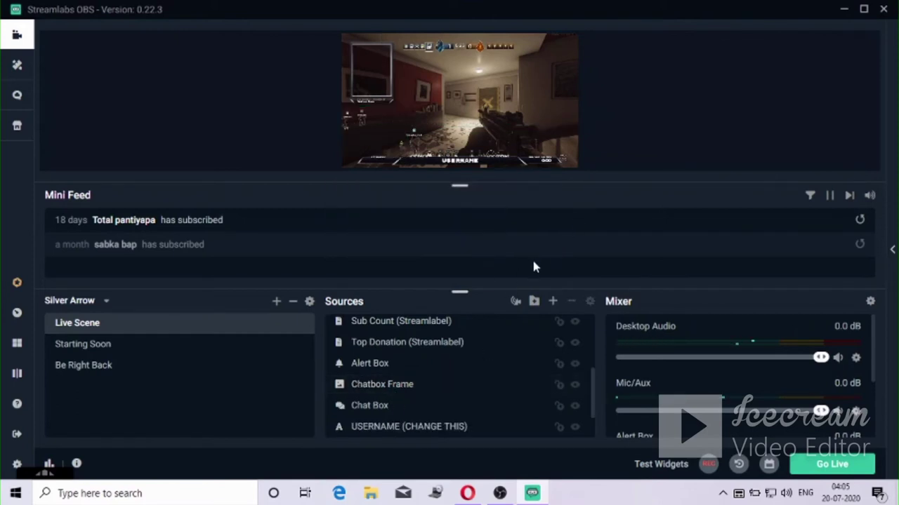
Step: Remove the Chatbox Frame and Chat Box sources from the Live Scene, confirming each removal
{"action": "left_click", "coordinate": [464, 390]}
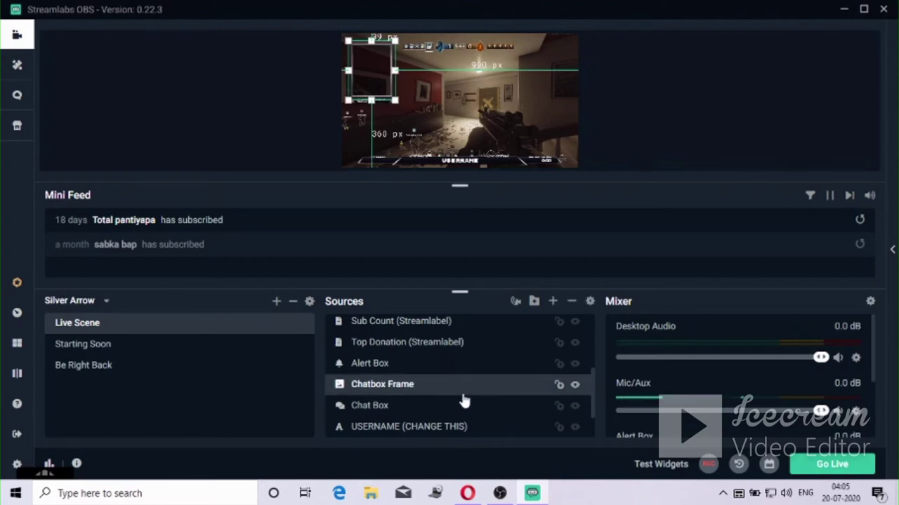
{"action": "left_click", "coordinate": [571, 301]}
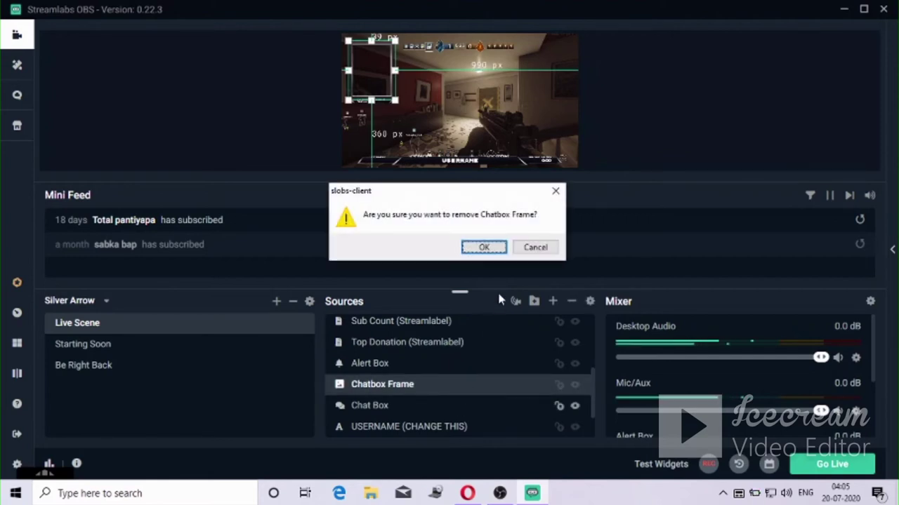
{"action": "left_click", "coordinate": [482, 246]}
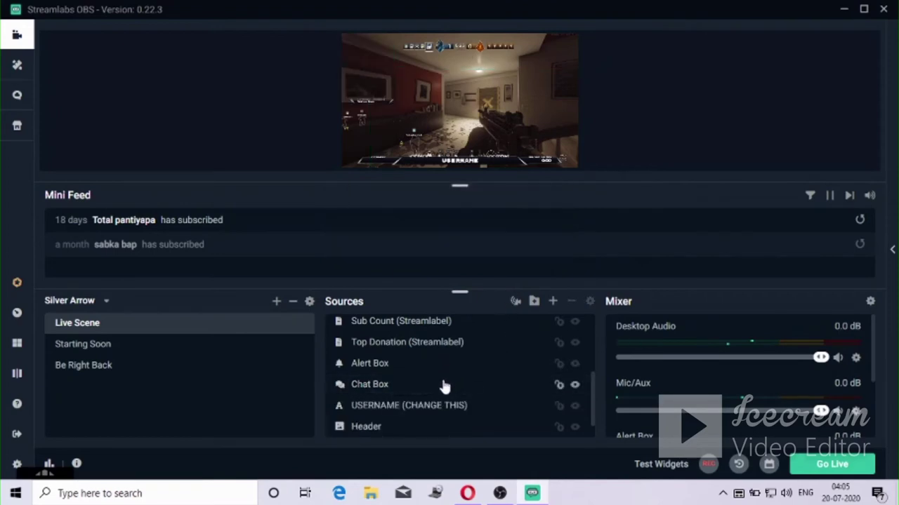
{"action": "left_click", "coordinate": [443, 394]}
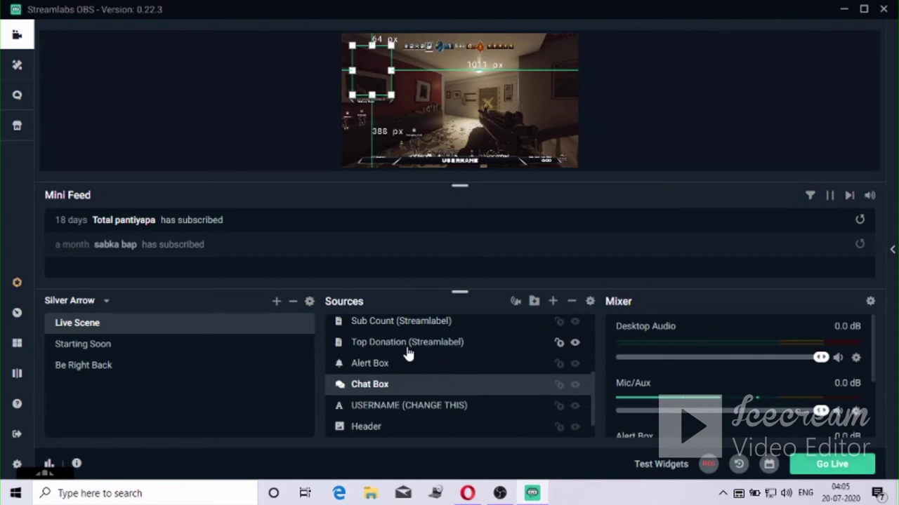
{"action": "key", "text": "Delete"}
{"action": "key", "text": "Return"}
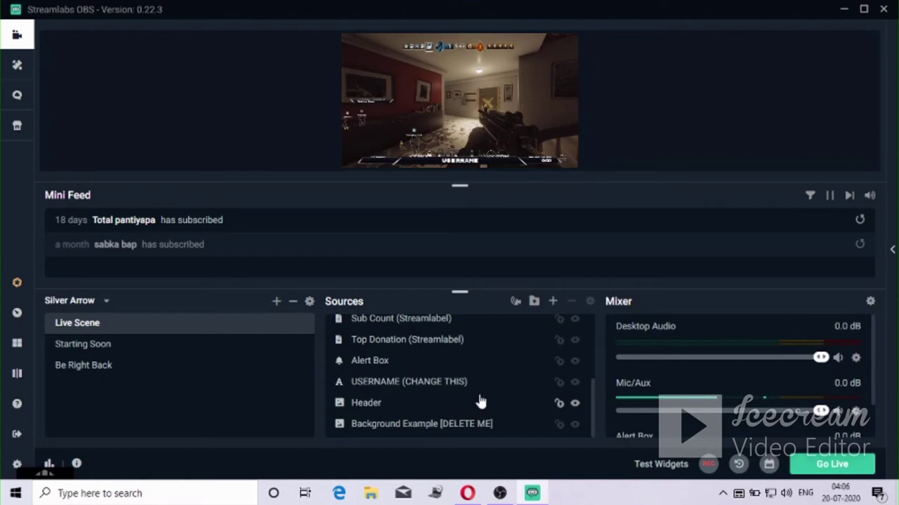
Step: Remove the Background Example [DELETE ME] source from the Live Scene and confirm the removal
{"action": "left_click", "coordinate": [435, 431]}
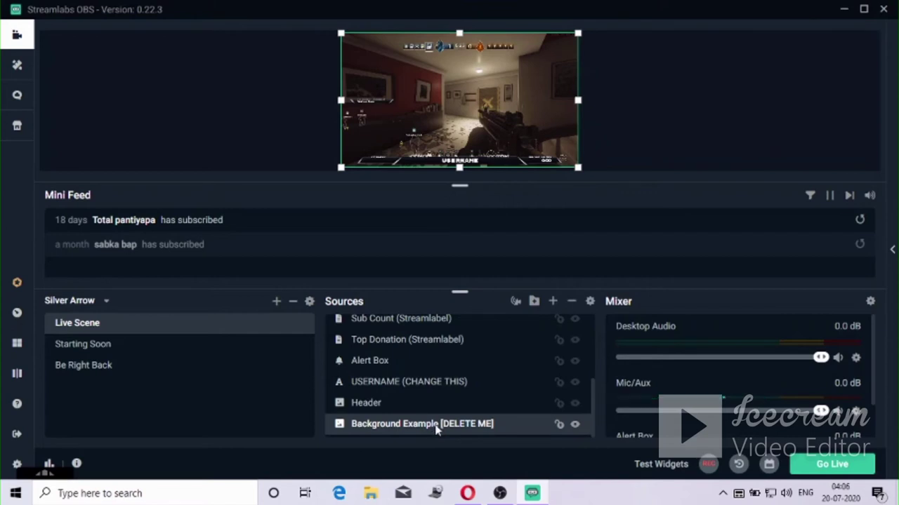
{"action": "key", "text": "Delete"}
{"action": "key", "text": "Return"}
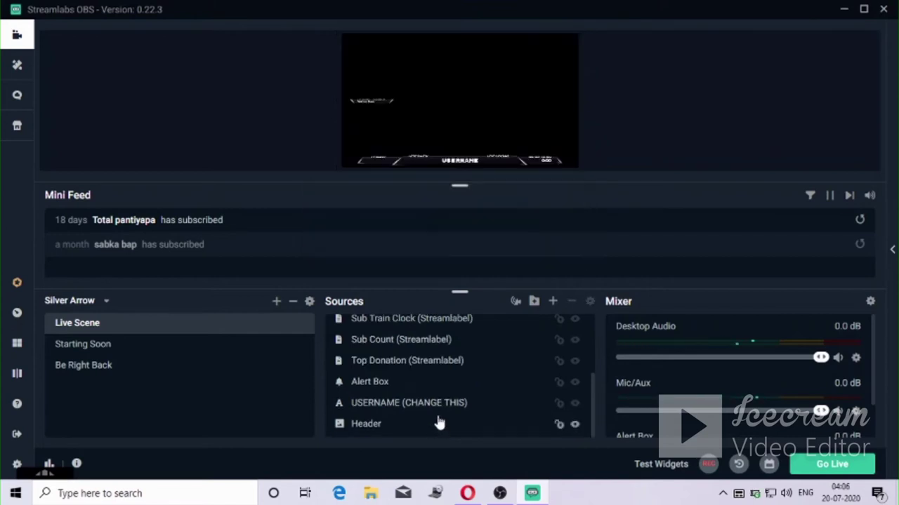
Step: Add a Display Capture source to the Live Scene, keeping its default name, Display 1 and cursor capture
{"action": "scroll", "coordinate": [435, 358], "scroll_direction": "up", "scroll_amount": 3}
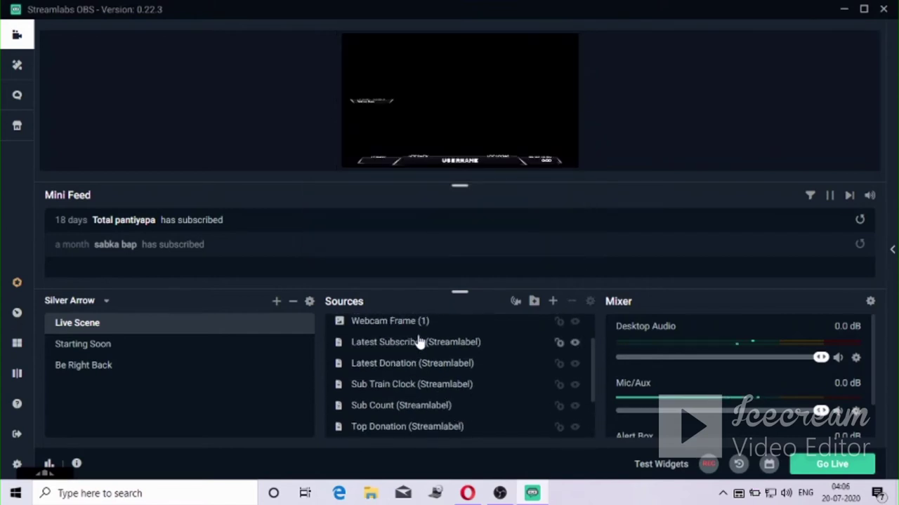
{"action": "left_click", "coordinate": [553, 301]}
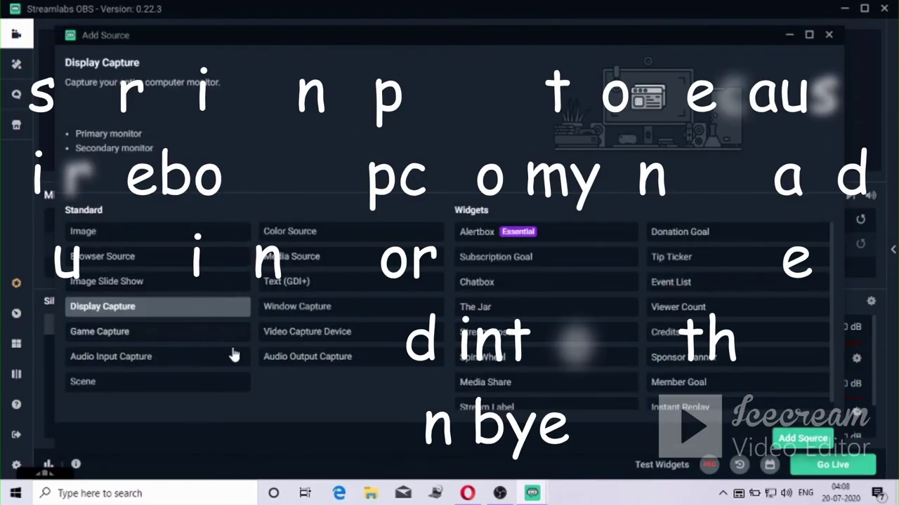
{"action": "left_click", "coordinate": [807, 439]}
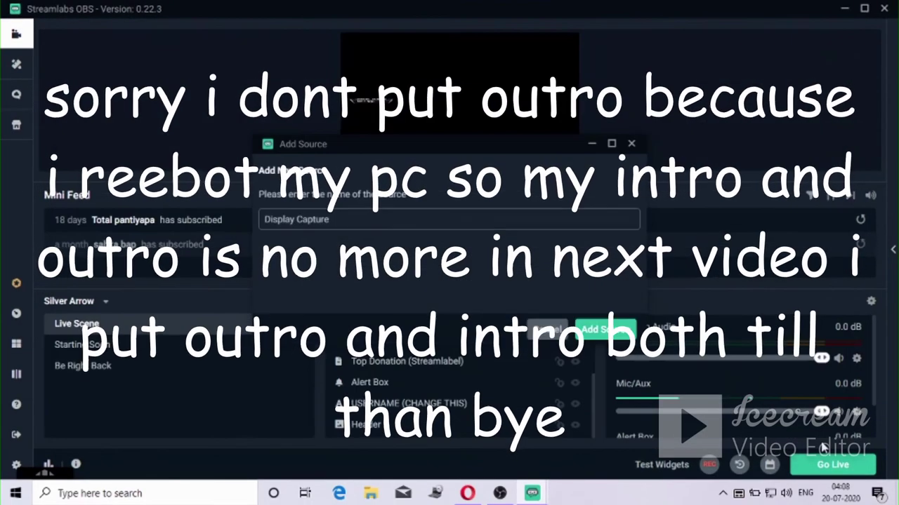
{"action": "left_click", "coordinate": [606, 329]}
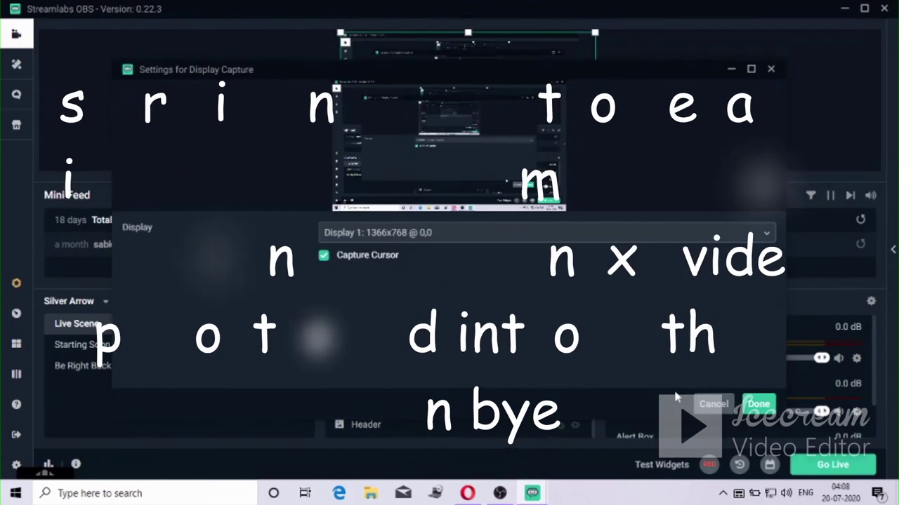
{"action": "left_click", "coordinate": [752, 405]}
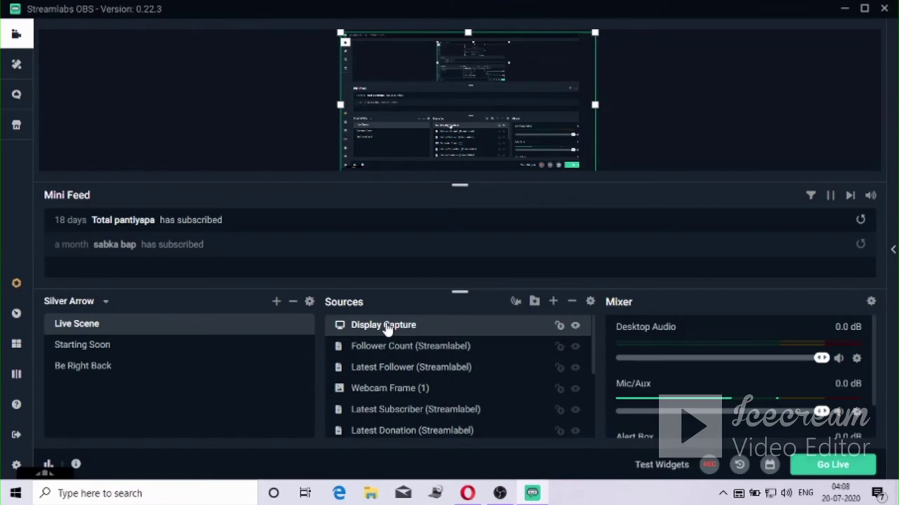
Step: Move the Display Capture source to the end of the source order, below Header, so the overlay sits over it
{"action": "left_click_drag", "start_coordinate": [386, 328], "coordinate": [411, 459]}
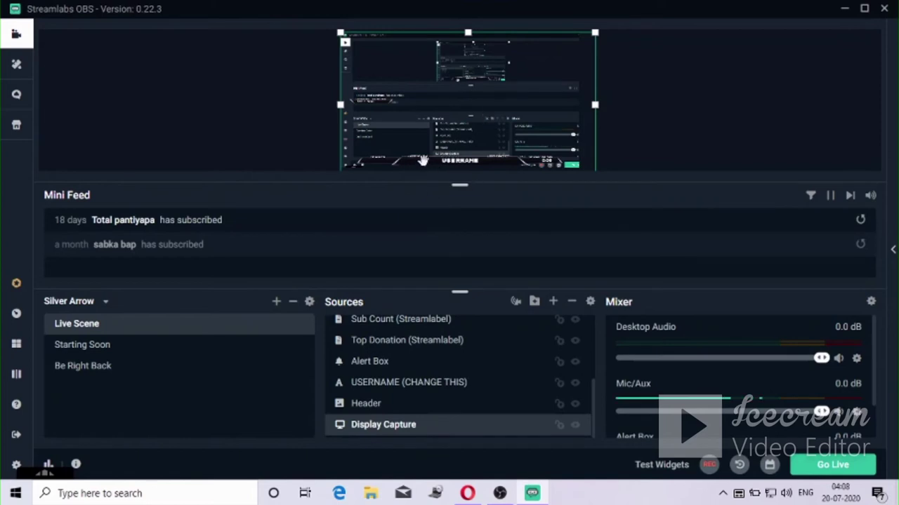
{"action": "scroll", "coordinate": [421, 401], "scroll_direction": "up", "scroll_amount": 1}
{"action": "scroll", "coordinate": [425, 419], "scroll_direction": "down", "scroll_amount": 1}
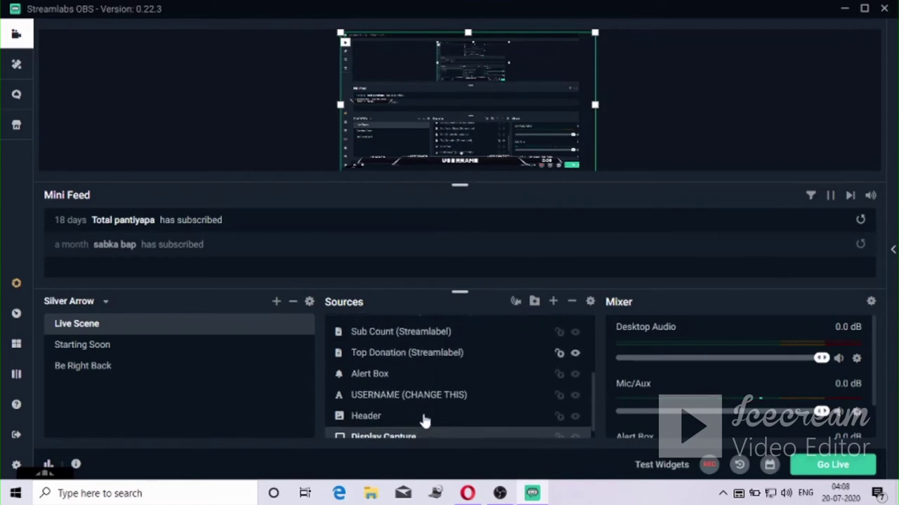
Step: Open the settings of the USERNAME (CHANGE THIS) text source and replace its text with "GORDON GAMING"
{"action": "left_click", "coordinate": [412, 388]}
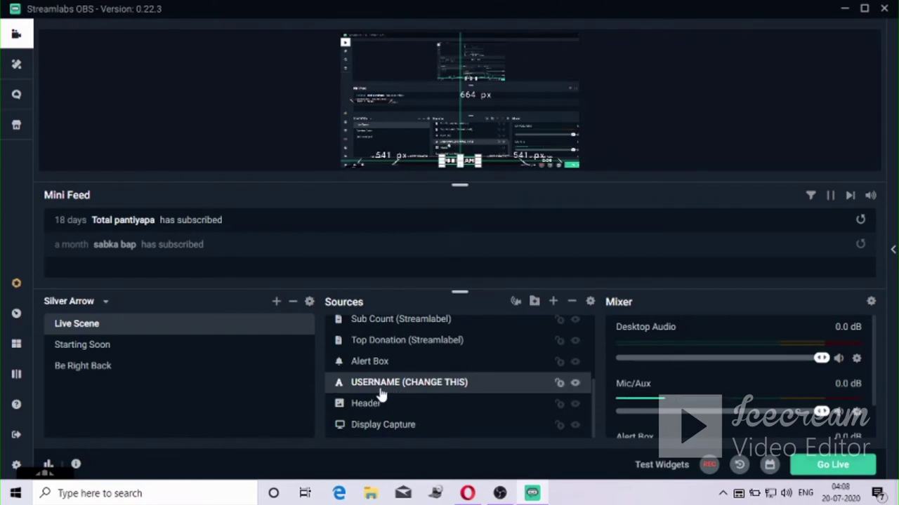
{"action": "double_click", "coordinate": [386, 384]}
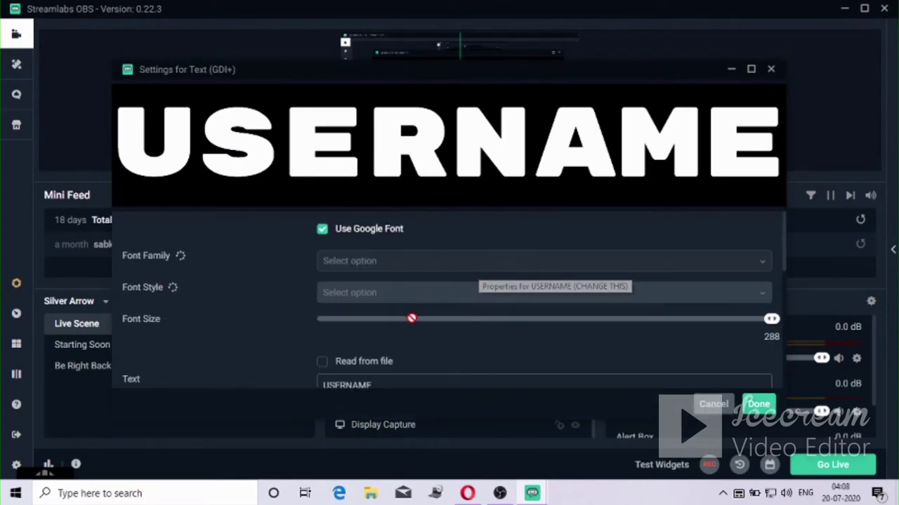
{"action": "scroll", "coordinate": [413, 362], "scroll_direction": "down", "scroll_amount": 4}
{"action": "scroll", "coordinate": [412, 369], "scroll_direction": "up", "scroll_amount": 2}
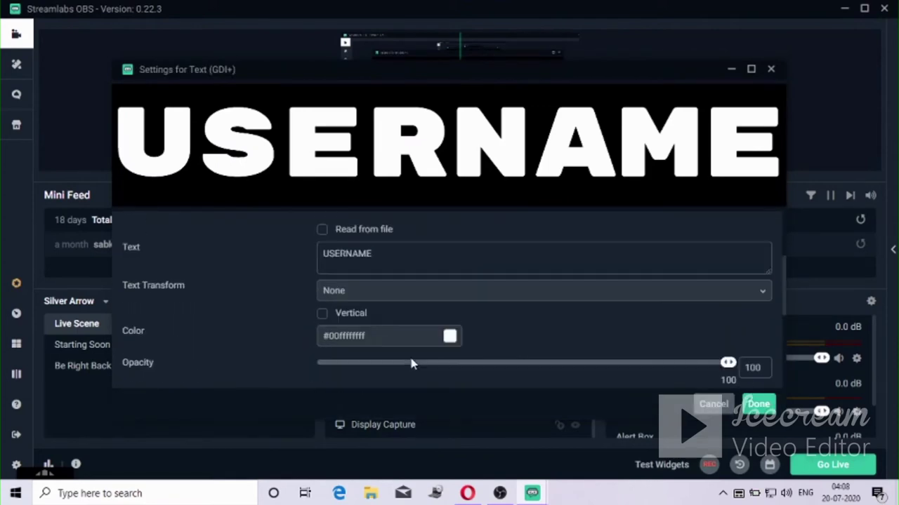
{"action": "left_click_drag", "start_coordinate": [450, 261], "coordinate": [4, 247]}
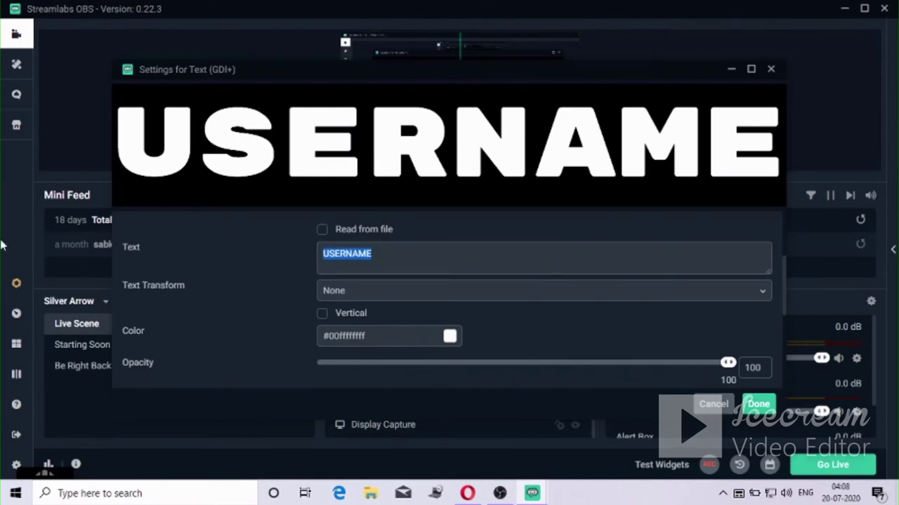
{"action": "type", "text": "GO"}
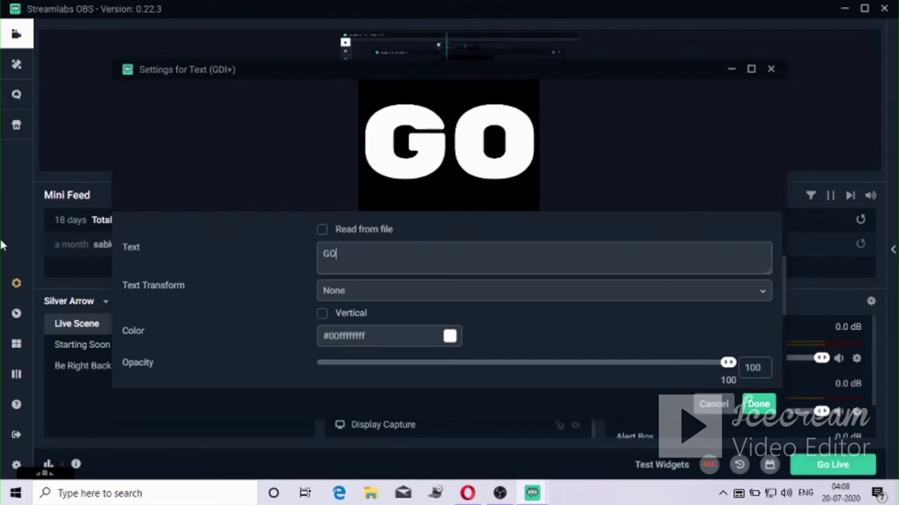
{"action": "type", "text": "RDON GM"}
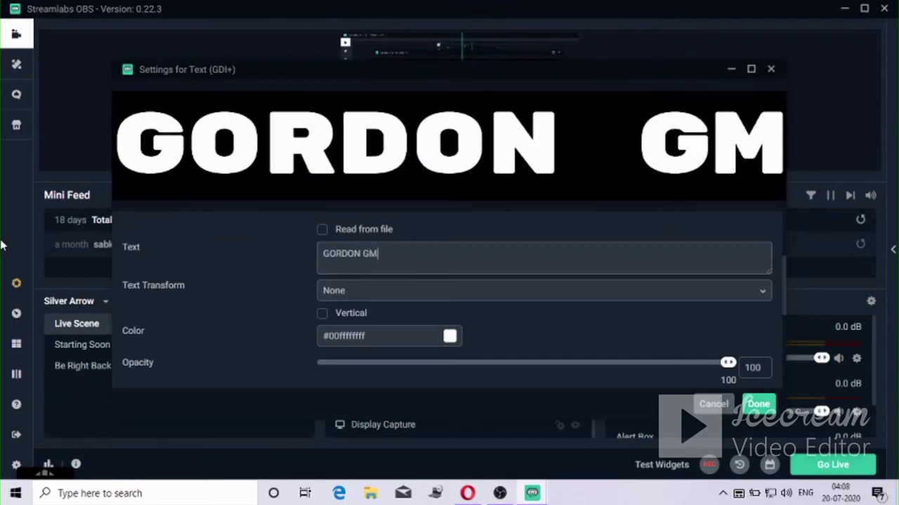
{"action": "key", "text": "BackSpace"}
{"action": "type", "text": "AM"}
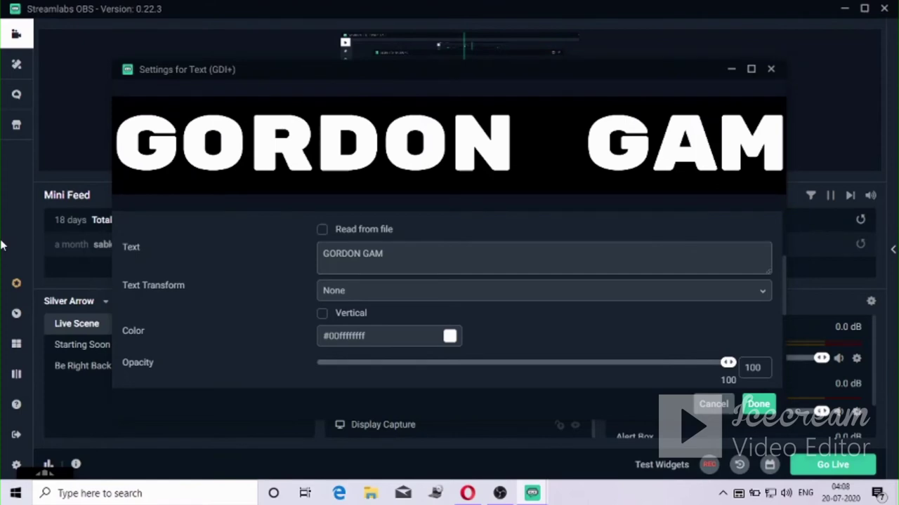
{"action": "type", "text": "ING"}
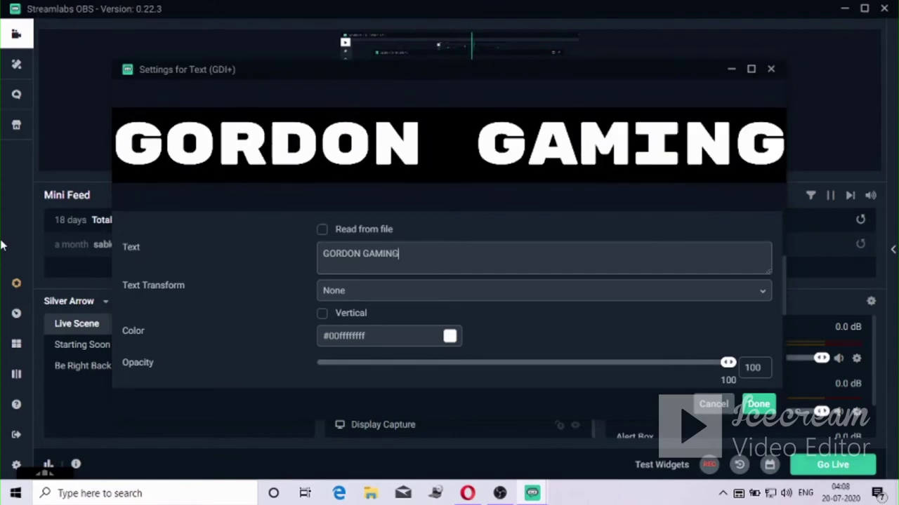
Step: Look through the text source's remaining color and alignment settings and enable its outline
{"action": "scroll", "coordinate": [308, 273], "scroll_direction": "down", "scroll_amount": 4}
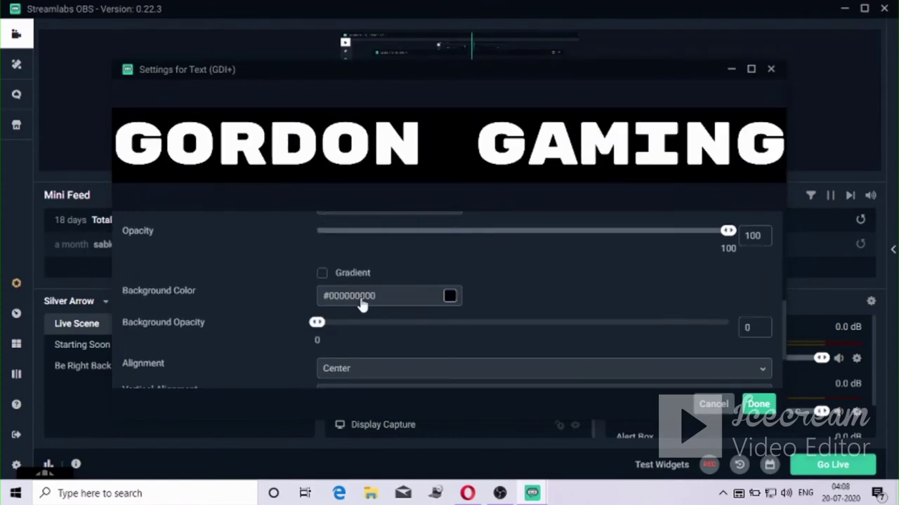
{"action": "scroll", "coordinate": [366, 295], "scroll_direction": "up", "scroll_amount": 4}
{"action": "scroll", "coordinate": [368, 297], "scroll_direction": "down", "scroll_amount": 4}
{"action": "scroll", "coordinate": [369, 297], "scroll_direction": "down", "scroll_amount": 2}
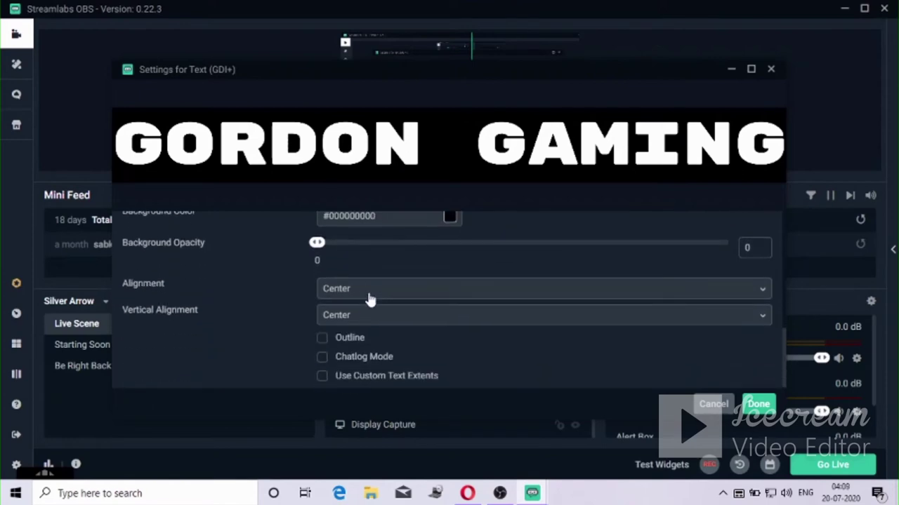
{"action": "scroll", "coordinate": [492, 337], "scroll_direction": "up", "scroll_amount": 3}
{"action": "scroll", "coordinate": [513, 343], "scroll_direction": "down", "scroll_amount": 3}
{"action": "left_click", "coordinate": [322, 337]}
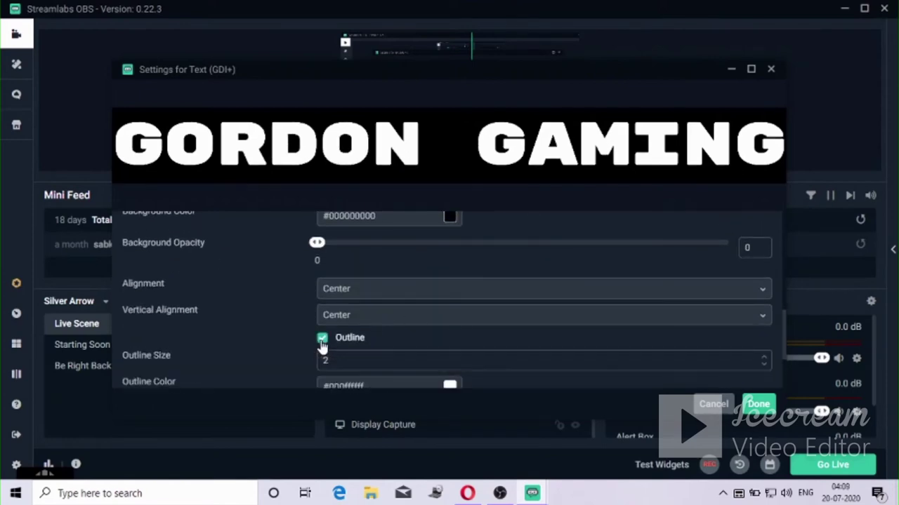
{"action": "scroll", "coordinate": [322, 344], "scroll_direction": "down", "scroll_amount": 2}
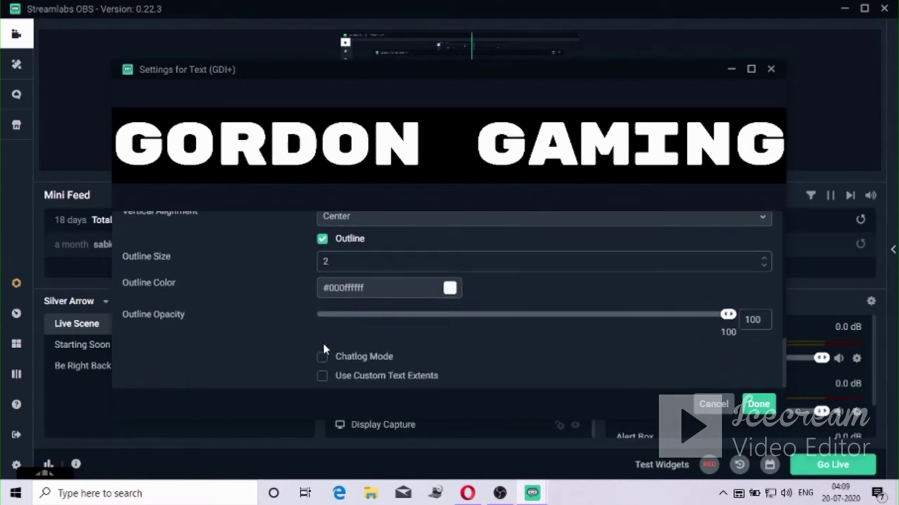
Step: Change the username text's outline color to a bright red and apply the text source settings
{"action": "left_click", "coordinate": [450, 288]}
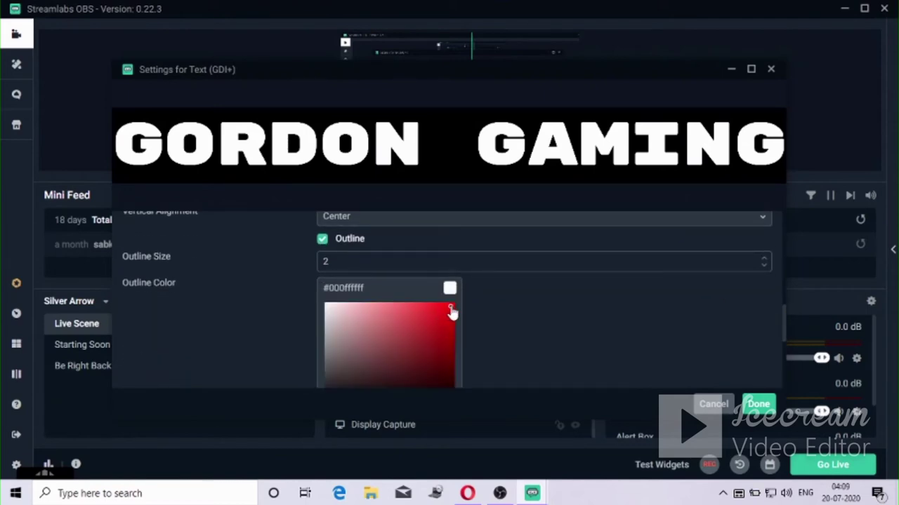
{"action": "left_click", "coordinate": [449, 311]}
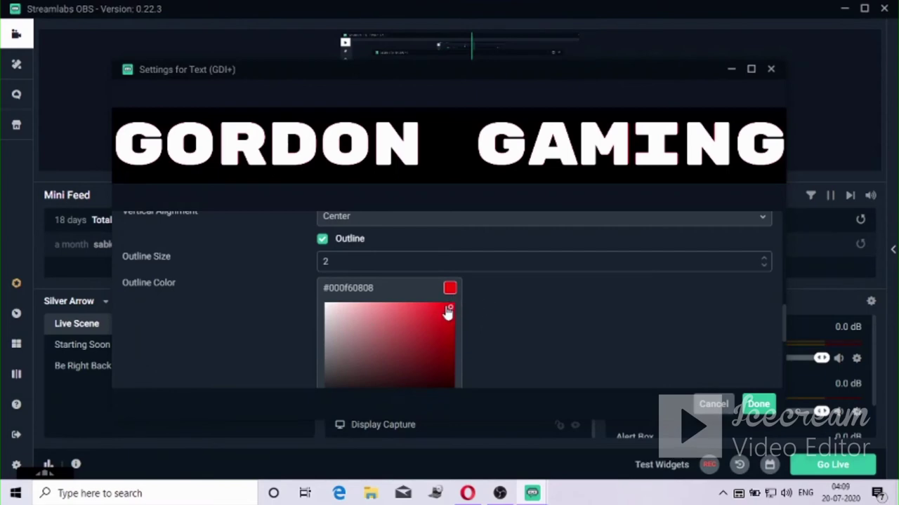
{"action": "mouse_move", "coordinate": [463, 294]}
{"action": "left_mouse_down"}
{"action": "mouse_move", "coordinate": [465, 270]}
{"action": "mouse_move", "coordinate": [472, 275]}
{"action": "left_mouse_up"}
{"action": "scroll", "coordinate": [502, 313], "scroll_direction": "down", "scroll_amount": 1}
{"action": "scroll", "coordinate": [480, 338], "scroll_direction": "down", "scroll_amount": 5}
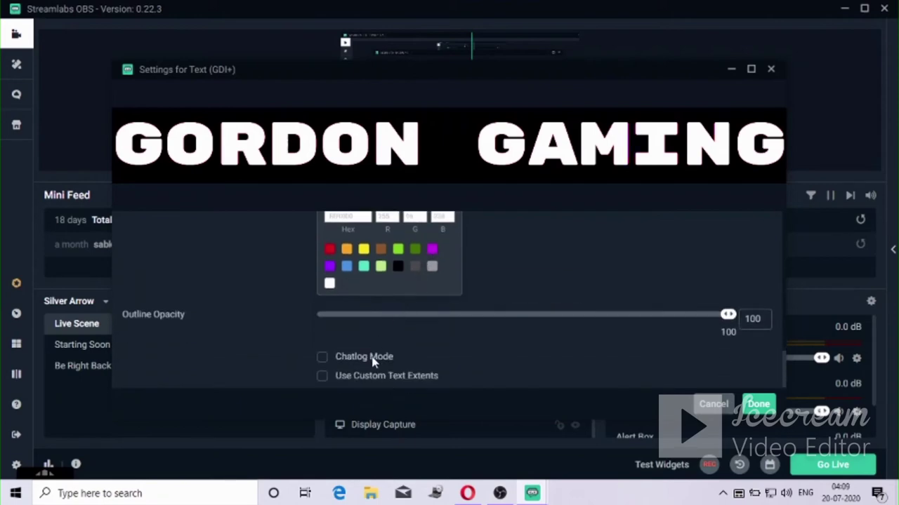
{"action": "left_click", "coordinate": [760, 403]}
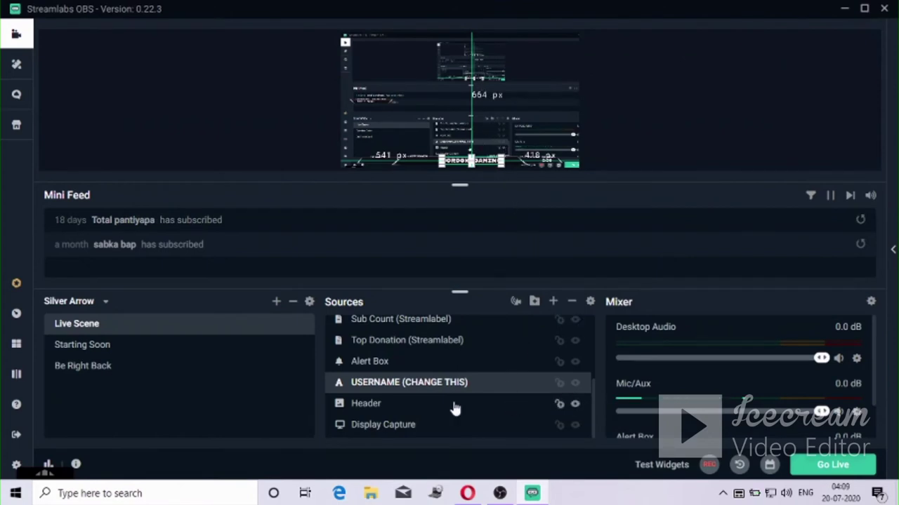
Step: Lock the Display Capture, Header and USERNAME (CHANGE THIS) sources in the Live Scene
{"action": "left_click", "coordinate": [552, 407]}
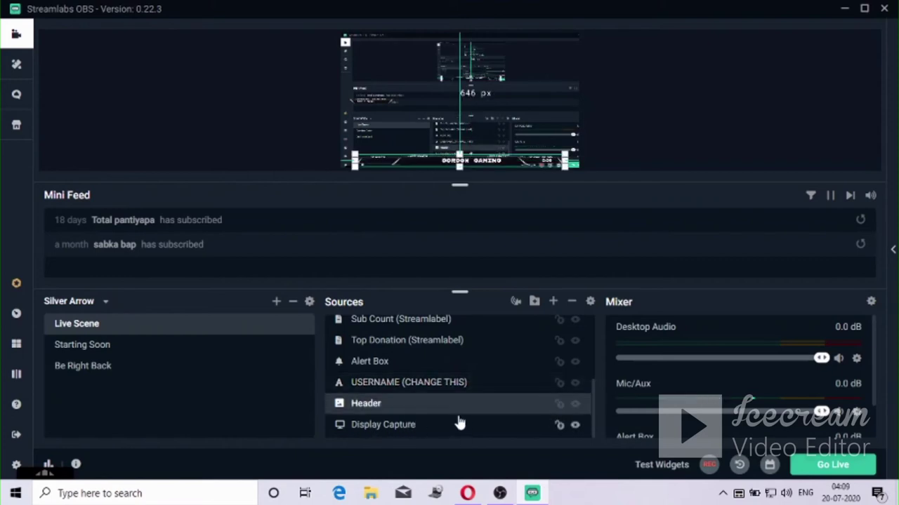
{"action": "left_click", "coordinate": [565, 425]}
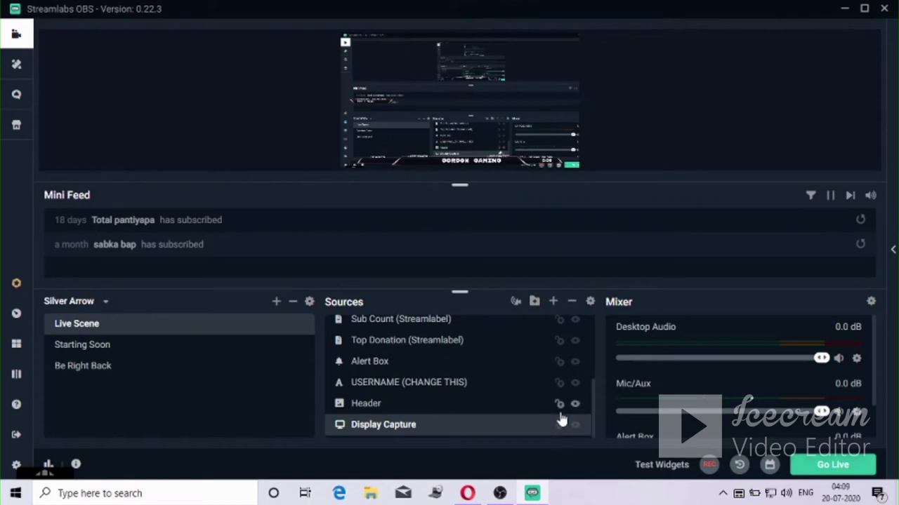
{"action": "left_click", "coordinate": [559, 405]}
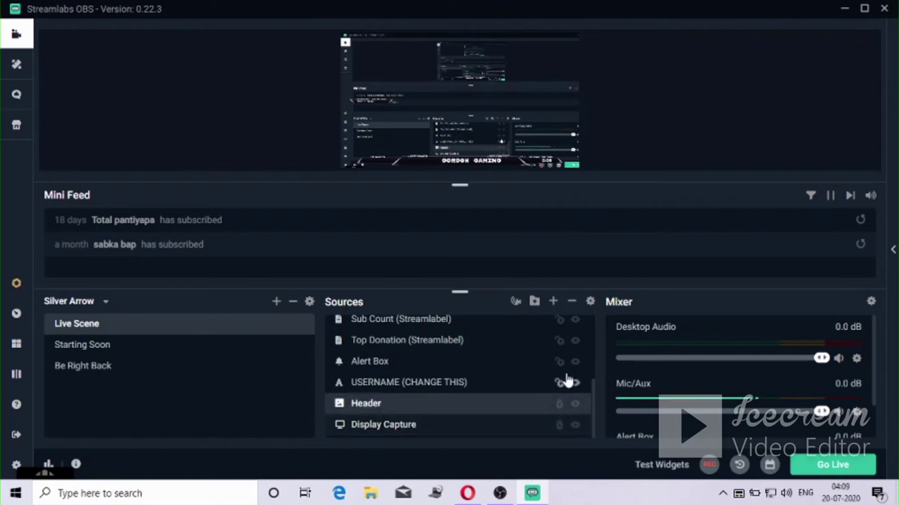
{"action": "left_click", "coordinate": [560, 384]}
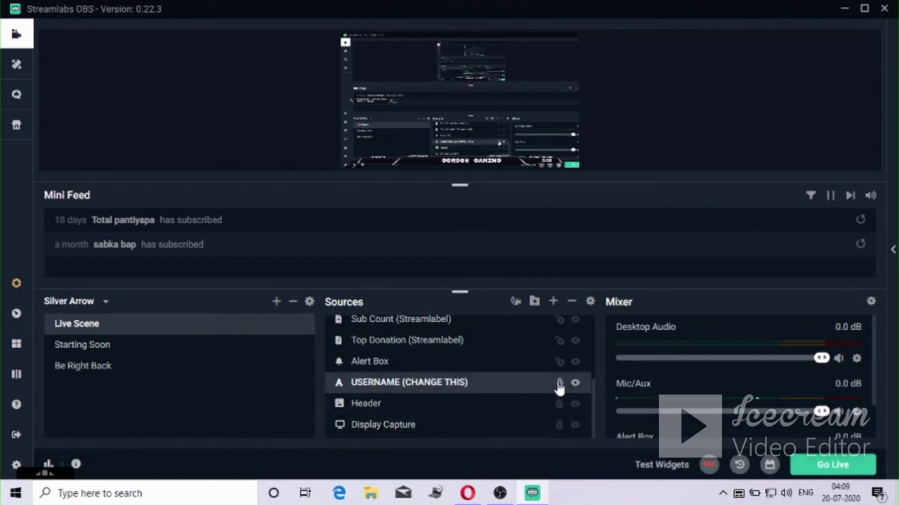
{"action": "left_click", "coordinate": [559, 385]}
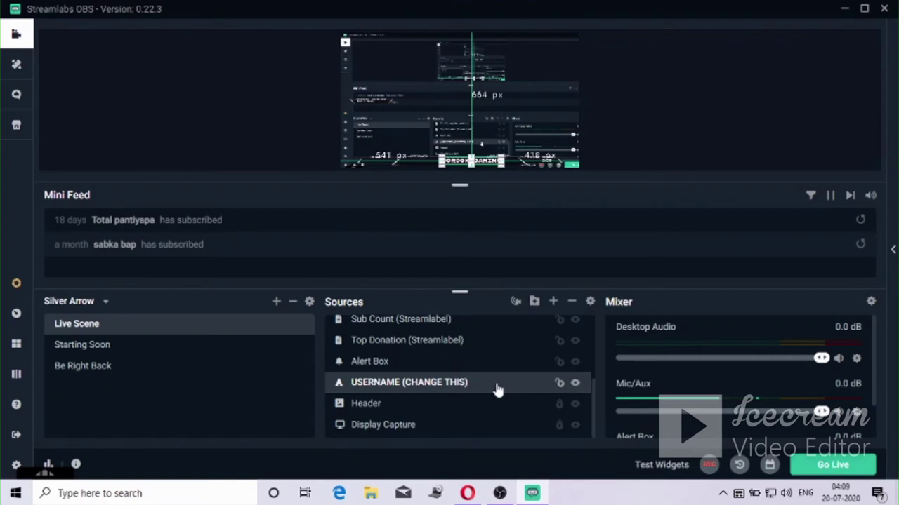
{"action": "left_click", "coordinate": [560, 385]}
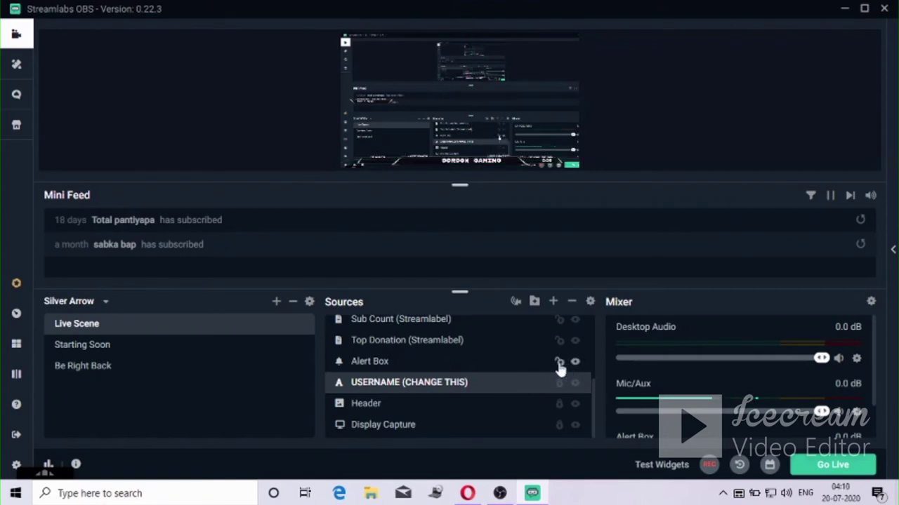
Step: Lock the Alert Box, Webcam Frame (1) and every Streamlabel source, from Top Donation up to Follower Count
{"action": "left_click", "coordinate": [559, 363]}
{"action": "left_click", "coordinate": [559, 342]}
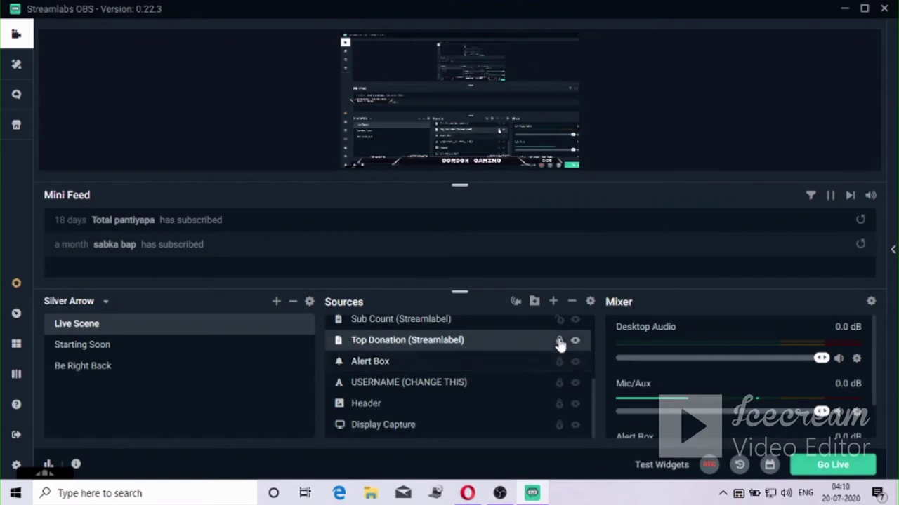
{"action": "left_click", "coordinate": [561, 322]}
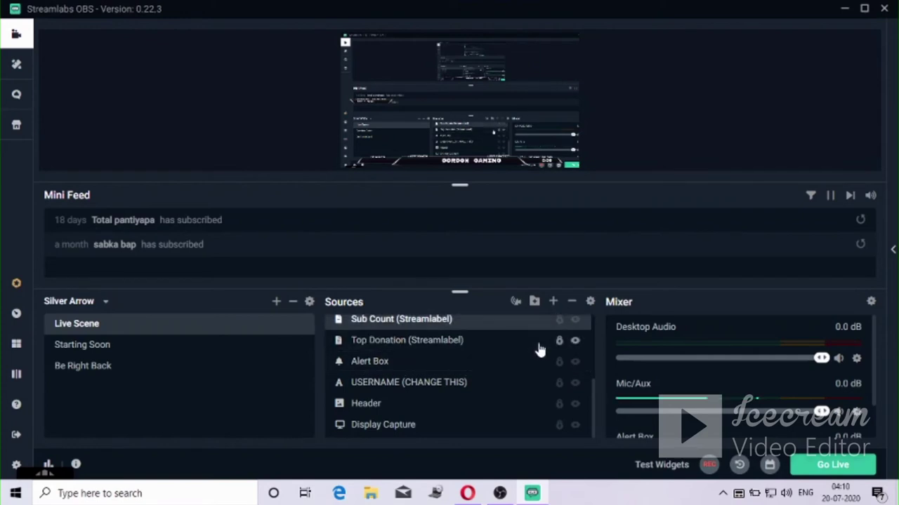
{"action": "scroll", "coordinate": [542, 356], "scroll_direction": "up", "scroll_amount": 2}
{"action": "left_click", "coordinate": [561, 363]}
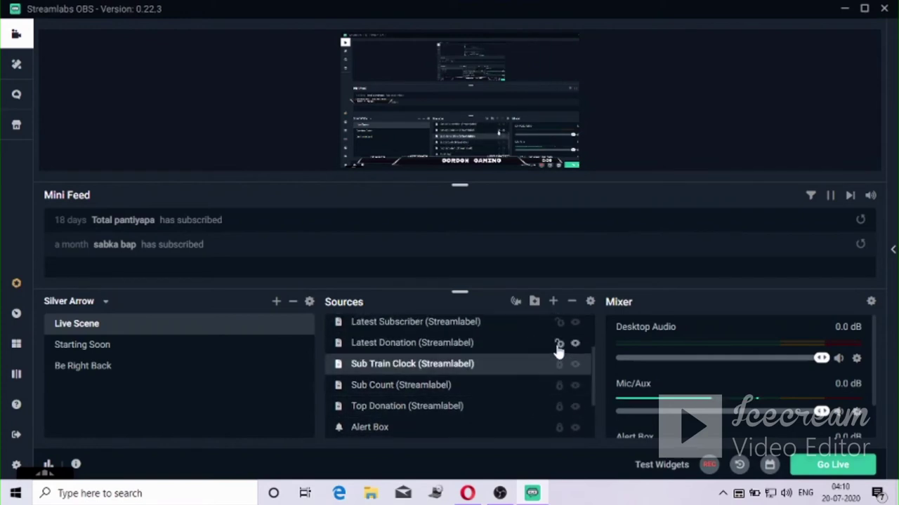
{"action": "left_click", "coordinate": [558, 342]}
{"action": "left_click", "coordinate": [559, 323]}
{"action": "scroll", "coordinate": [558, 348], "scroll_direction": "up", "scroll_amount": 2}
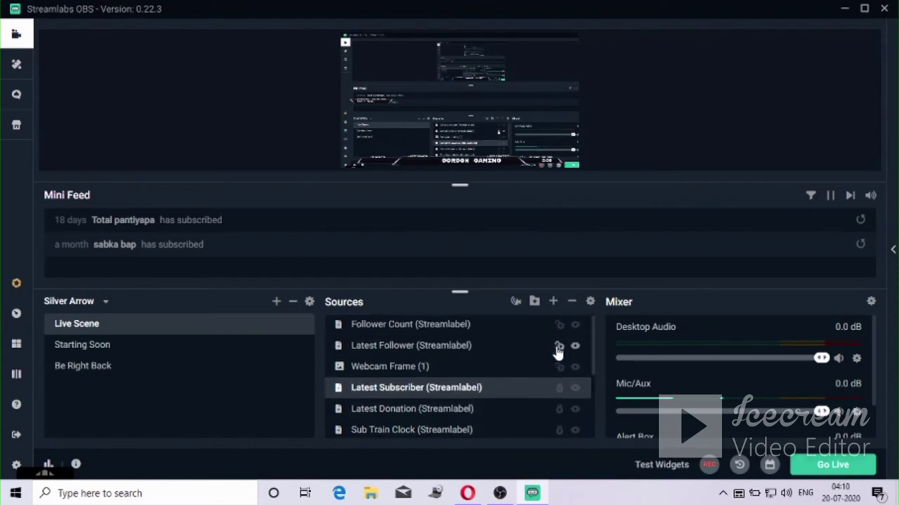
{"action": "left_click", "coordinate": [562, 366]}
{"action": "left_click", "coordinate": [561, 344]}
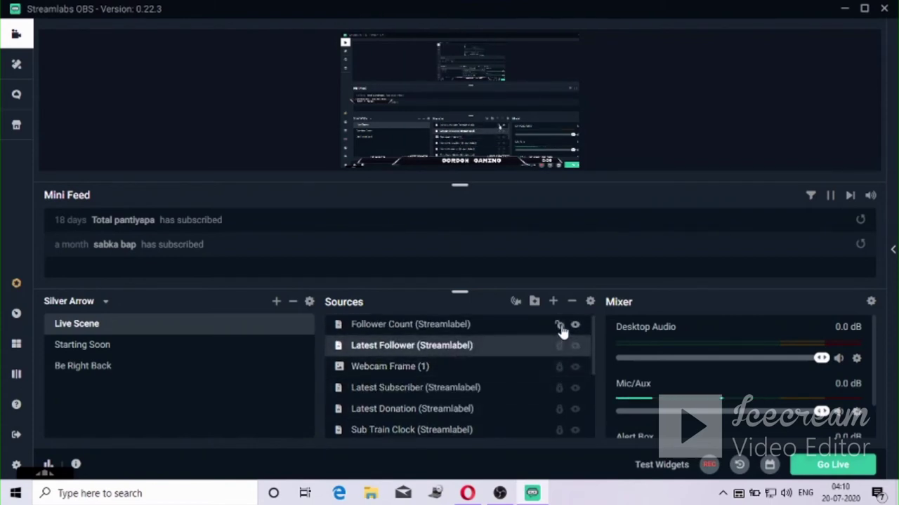
{"action": "left_click", "coordinate": [559, 324]}
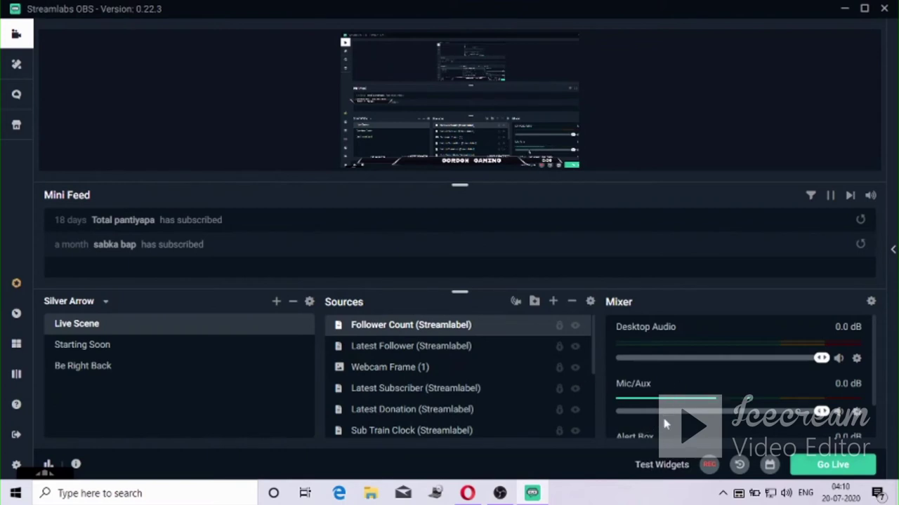
Step: Show the widget test options and trigger a test Super Chat alert in the Live Scene
{"action": "left_click", "coordinate": [664, 467]}
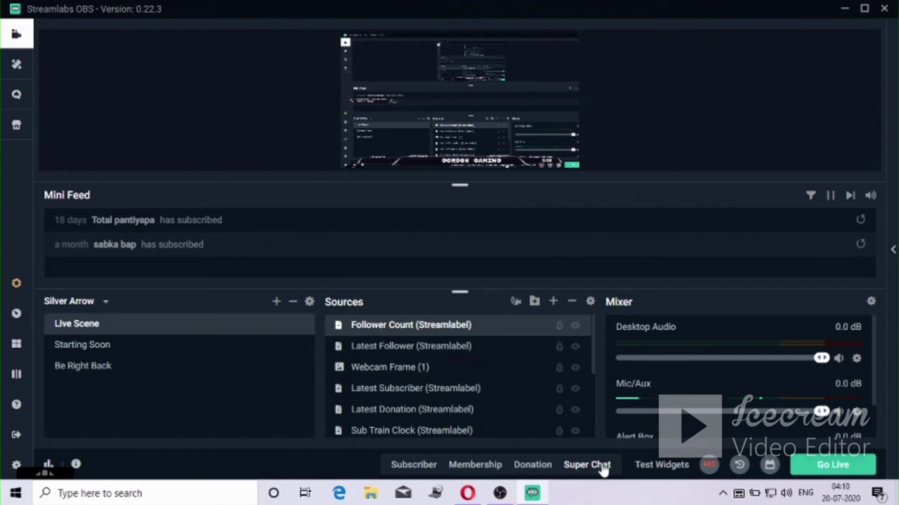
{"action": "left_click", "coordinate": [607, 467]}
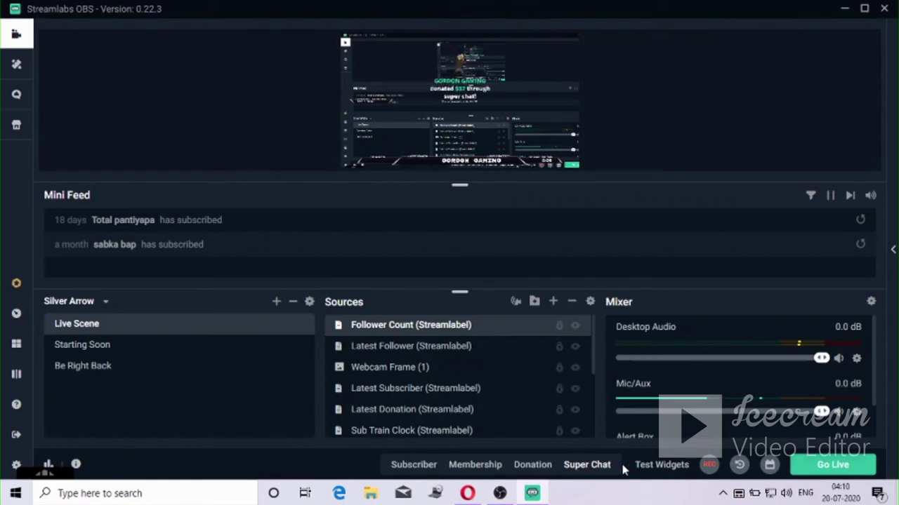
Step: Open the widget themes library and search it for "FREE"
{"action": "left_click", "coordinate": [16, 64]}
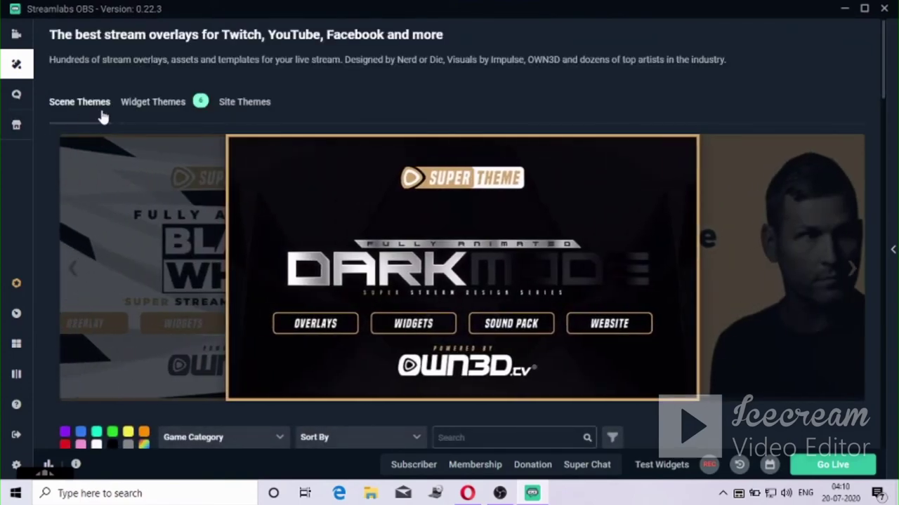
{"action": "left_click", "coordinate": [160, 120]}
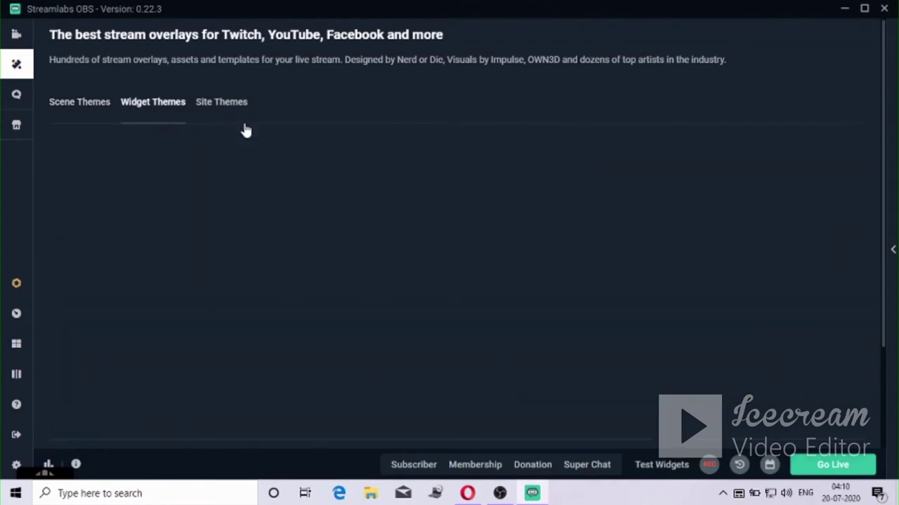
{"action": "scroll", "coordinate": [386, 309], "scroll_direction": "down", "scroll_amount": 1}
{"action": "scroll", "coordinate": [490, 319], "scroll_direction": "down", "scroll_amount": 1}
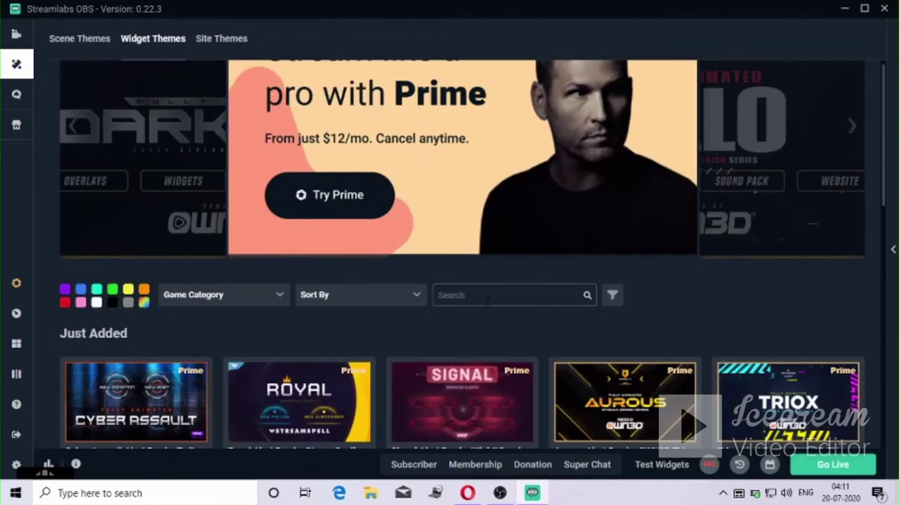
{"action": "left_click", "coordinate": [497, 294]}
{"action": "type", "text": "FREE"}
{"action": "key", "text": "Return"}
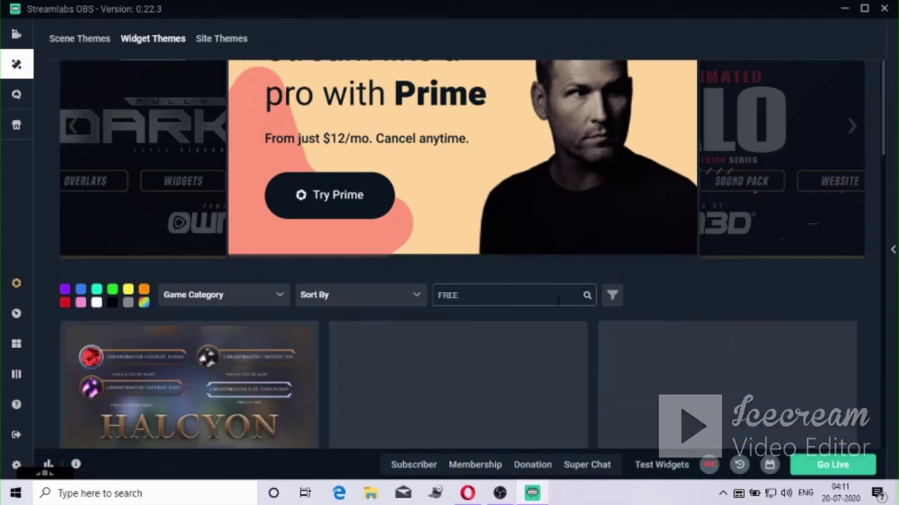
Step: Browse the alert box themes found and open the Facebook Gaming Triton Alert Box
{"action": "scroll", "coordinate": [491, 334], "scroll_direction": "down", "scroll_amount": 1}
{"action": "scroll", "coordinate": [491, 334], "scroll_direction": "down", "scroll_amount": 6}
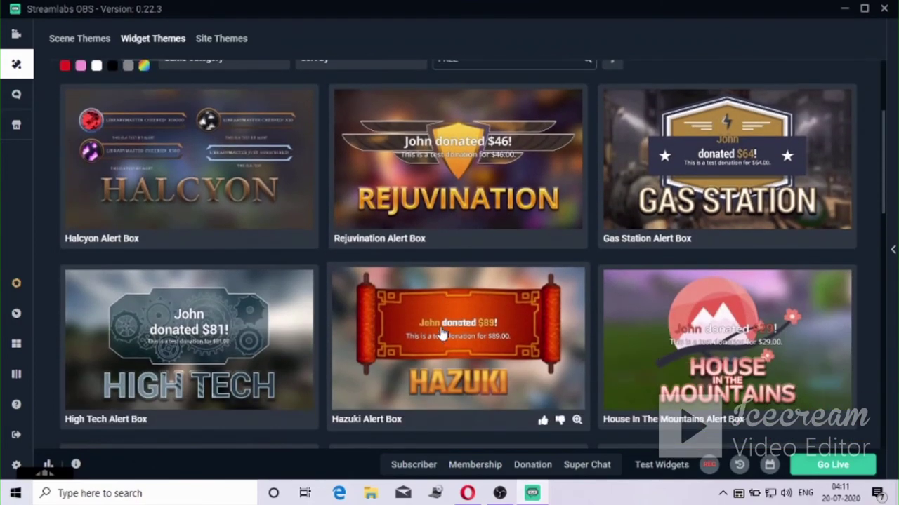
{"action": "scroll", "coordinate": [432, 332], "scroll_direction": "down", "scroll_amount": 2}
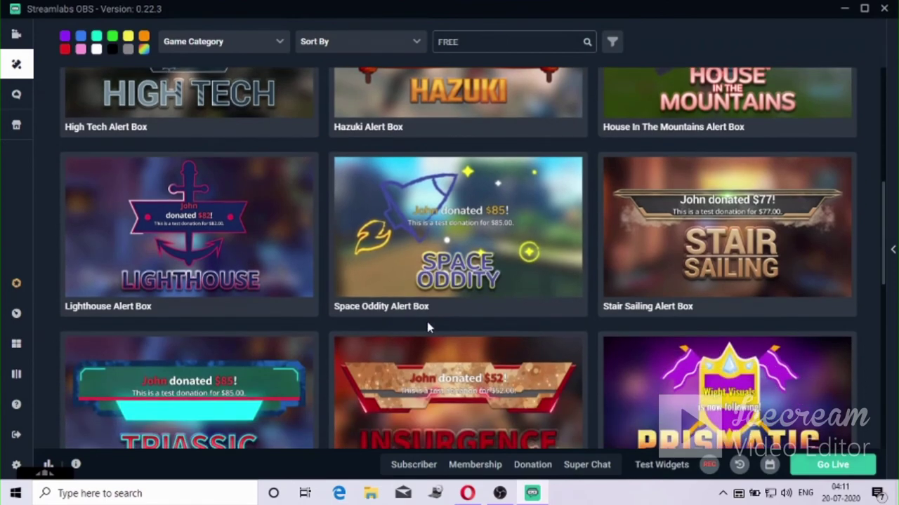
{"action": "scroll", "coordinate": [427, 322], "scroll_direction": "down", "scroll_amount": 7}
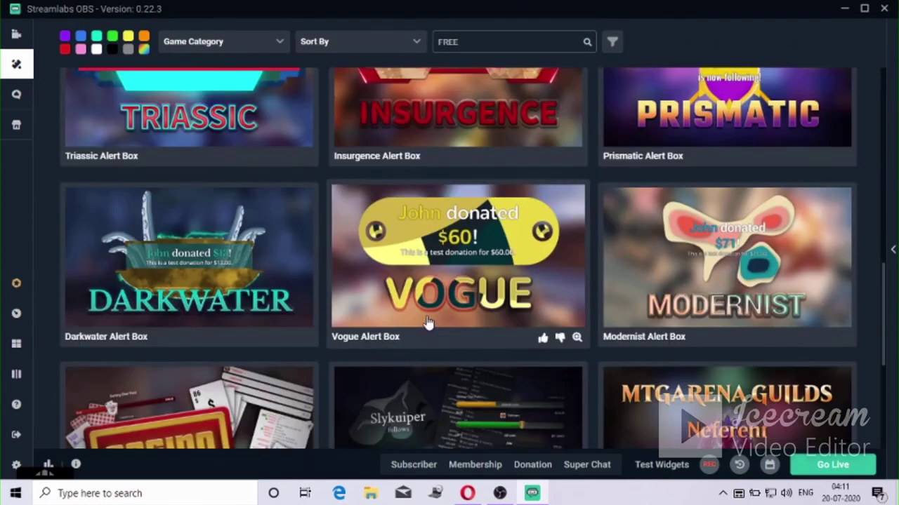
{"action": "scroll", "coordinate": [426, 322], "scroll_direction": "down", "scroll_amount": 5}
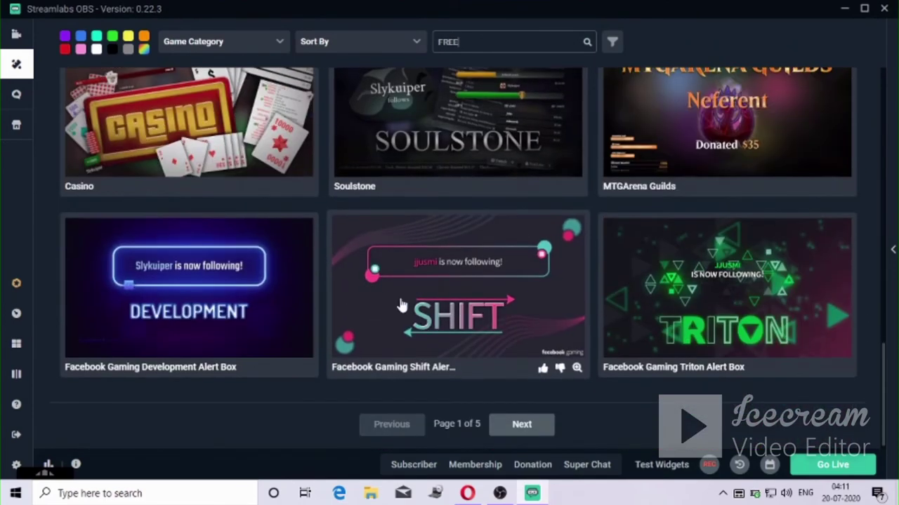
{"action": "left_click", "coordinate": [683, 291]}
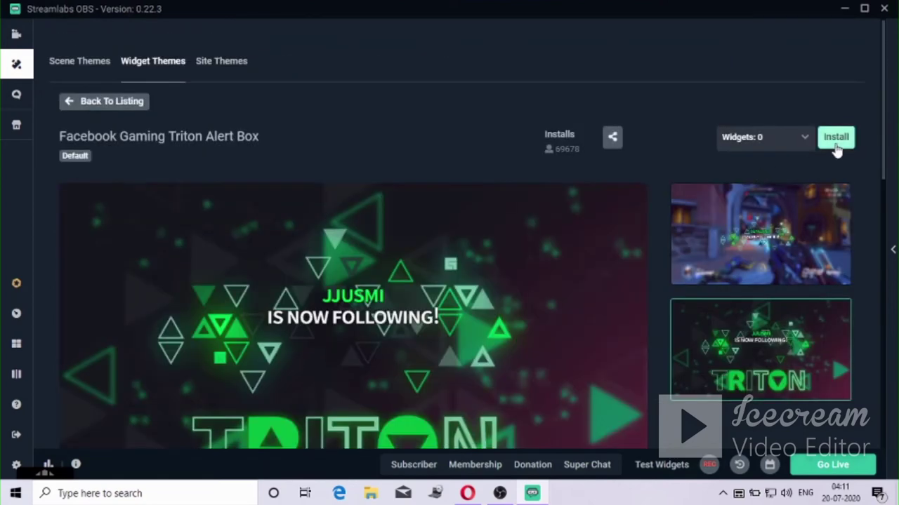
Step: Select all widgets of the Facebook Gaming Triton Alert Box theme and install it
{"action": "left_click", "coordinate": [836, 139]}
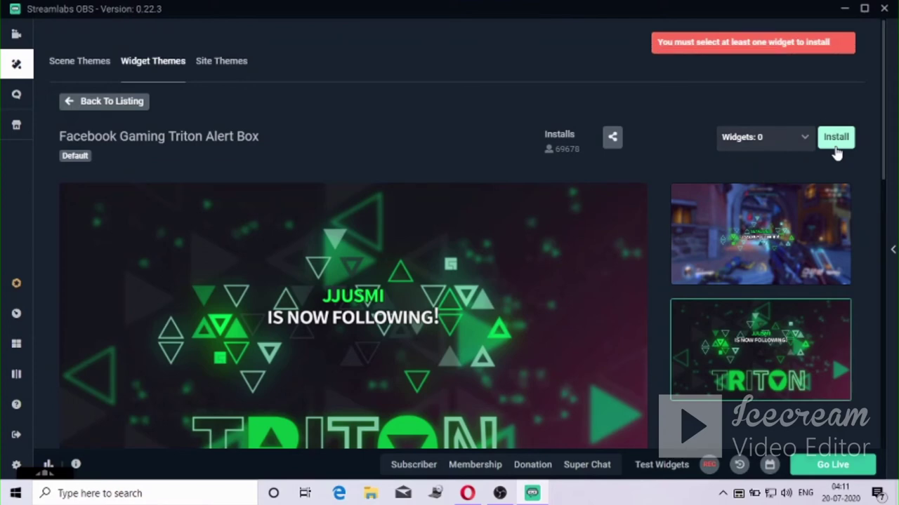
{"action": "left_click", "coordinate": [801, 139]}
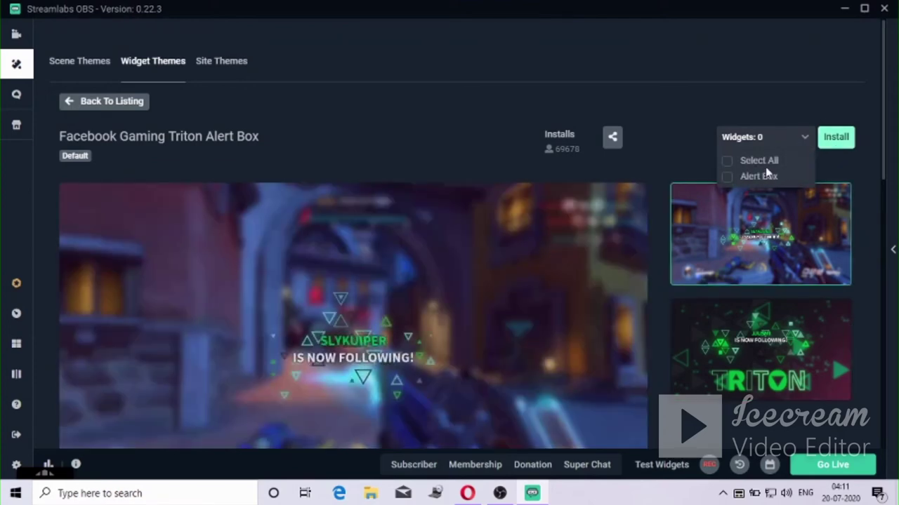
{"action": "left_click", "coordinate": [729, 163]}
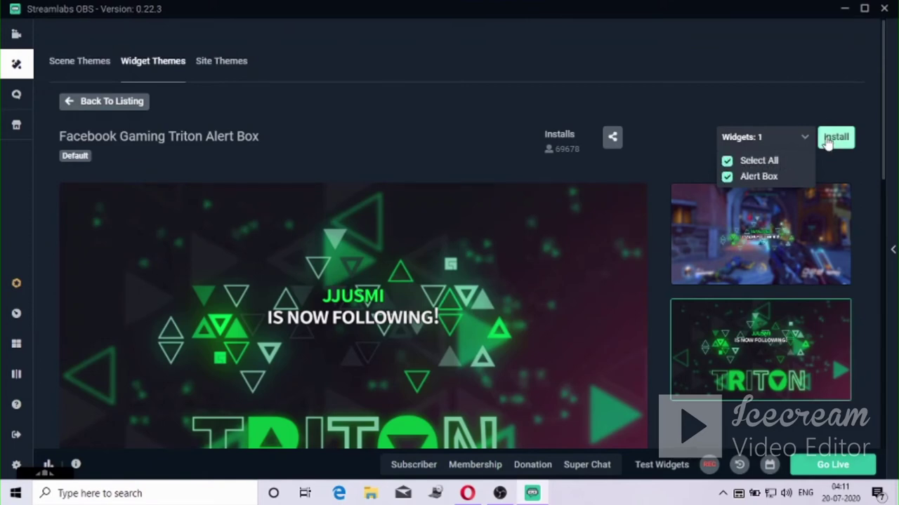
{"action": "left_click", "coordinate": [829, 139]}
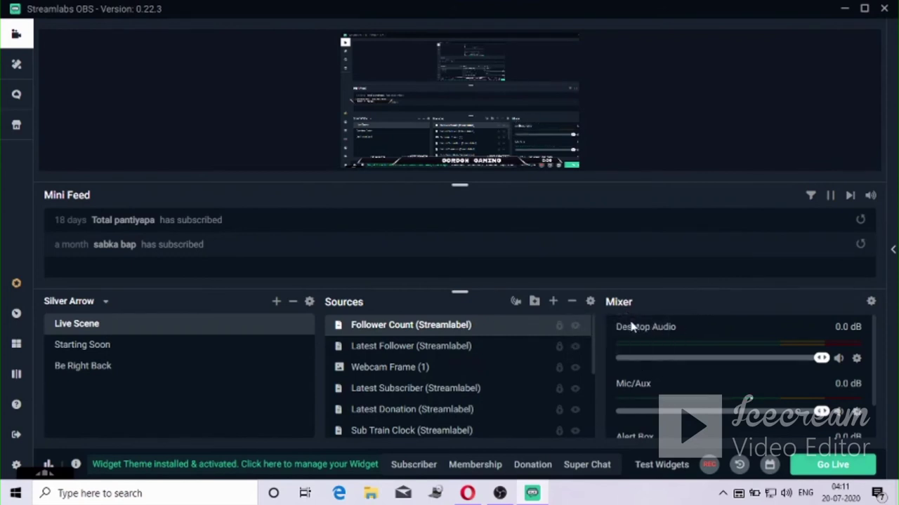
Step: Trigger a test Super Chat alert and a test Donation alert to preview the Triton theme
{"action": "left_click", "coordinate": [581, 473]}
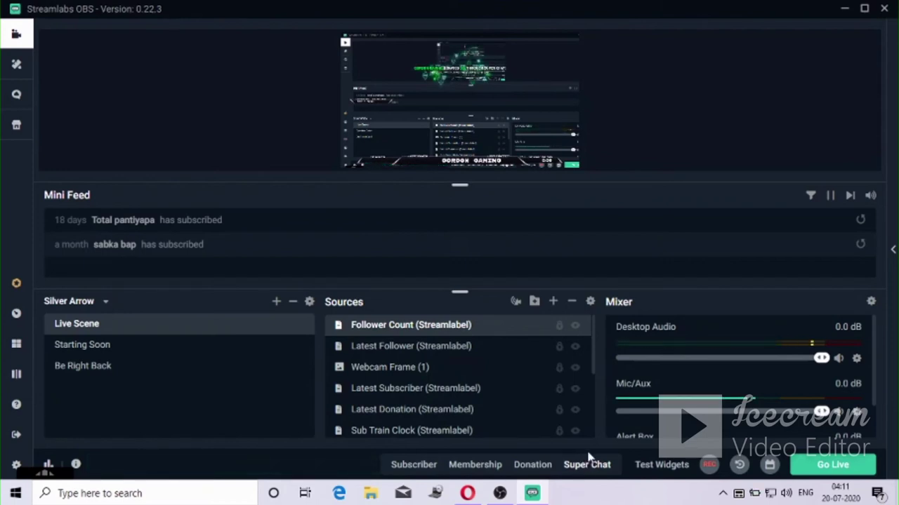
{"action": "left_click", "coordinate": [536, 466]}
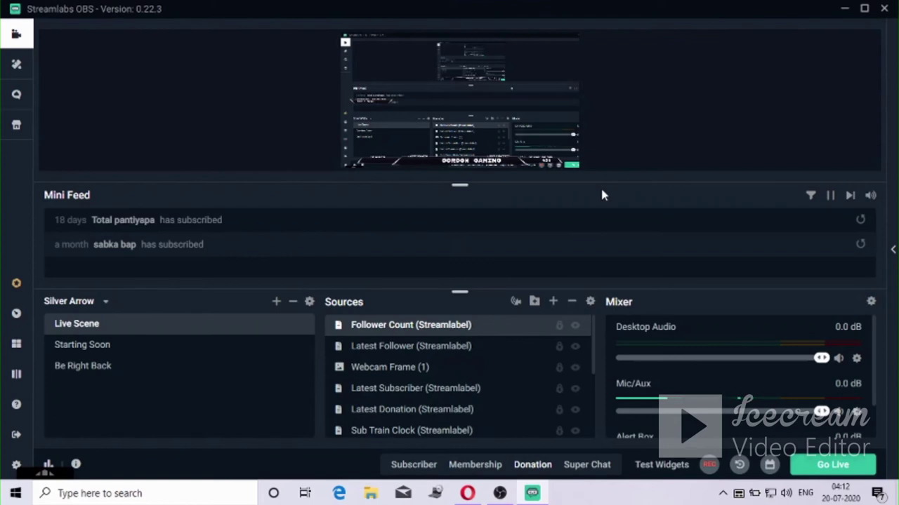
Step: Start going live and title the new stream event "Gordon Gaming Is Live Pubg Mobile"
{"action": "left_click", "coordinate": [814, 467]}
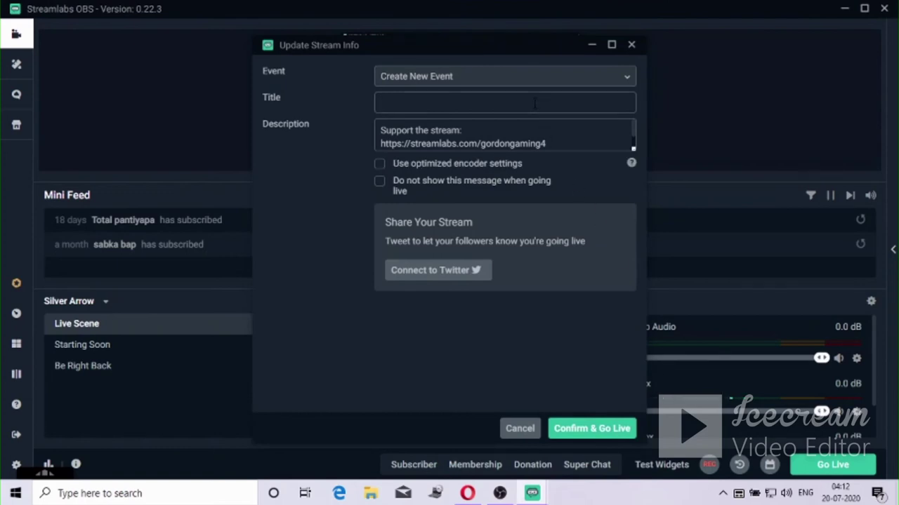
{"action": "type", "text": "p"}
{"action": "type", "text": "G"}
{"action": "type", "text": "ordon"}
{"action": "type", "text": " Gaming"}
{"action": "key", "text": "BackSpace"}
{"action": "key", "text": "BackSpace"}
{"action": "type", "text": "mi"}
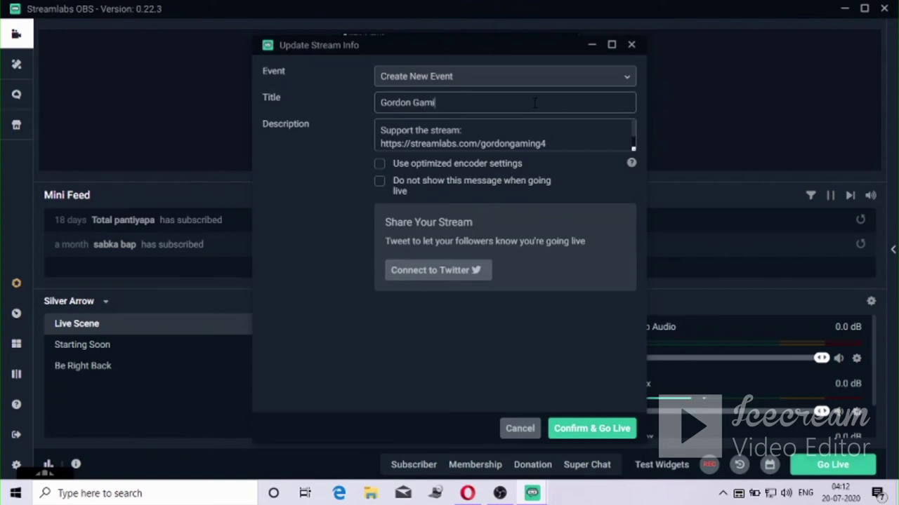
{"action": "type", "text": "ng Is Live Pubg "}
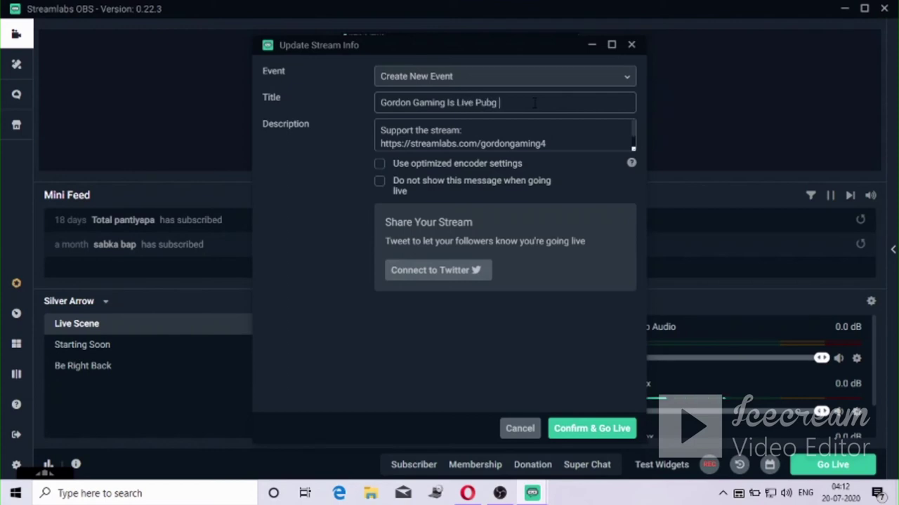
{"action": "type", "text": "Mobile"}
Step: Enable optimized encoder settings, suppress the stream info message for future streams, and confirm going live
{"action": "left_click", "coordinate": [444, 165]}
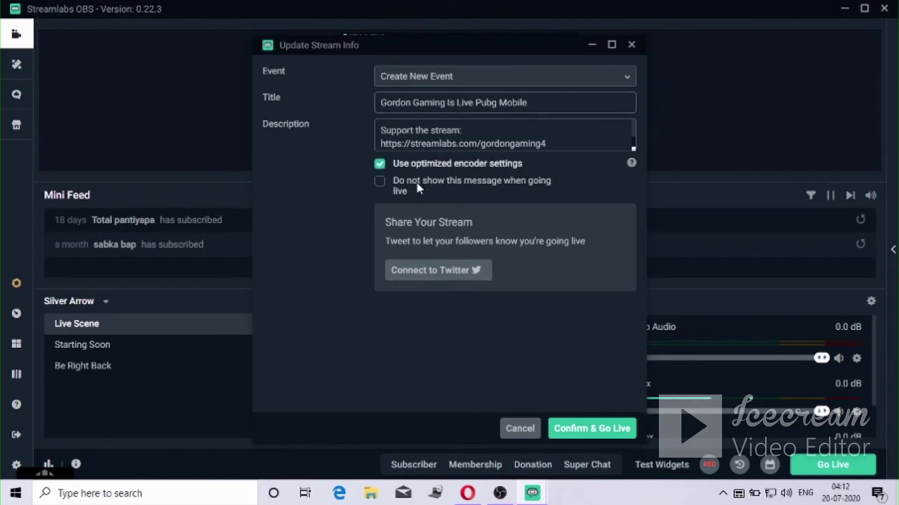
{"action": "left_click", "coordinate": [484, 187]}
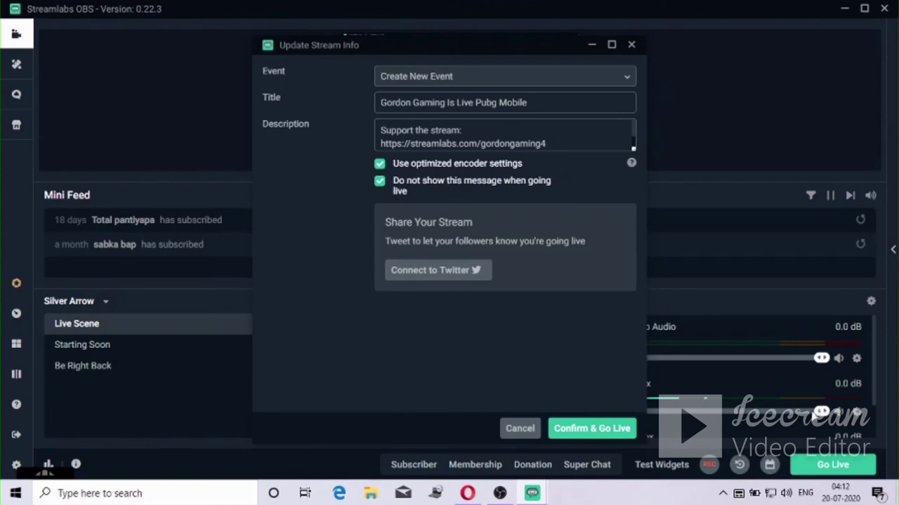
{"action": "left_click", "coordinate": [603, 429]}
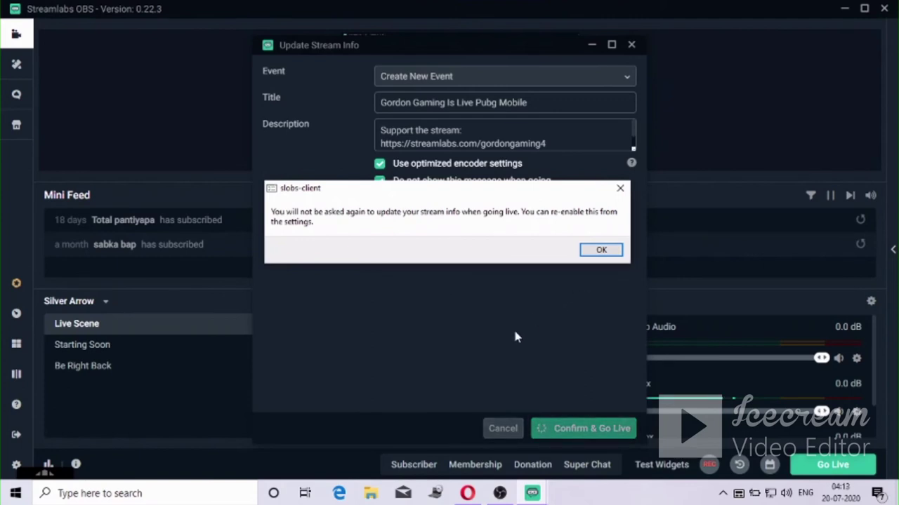
{"action": "left_click", "coordinate": [587, 257]}
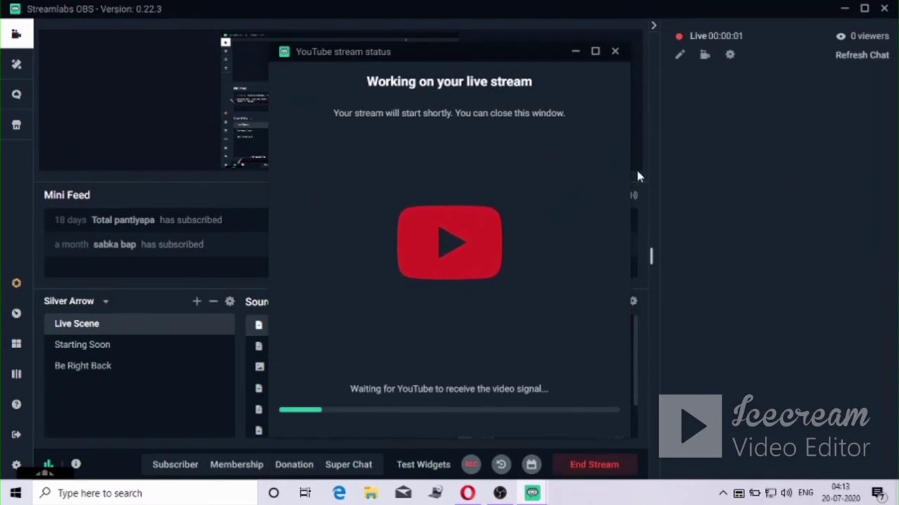
{"action": "left_click", "coordinate": [615, 54]}
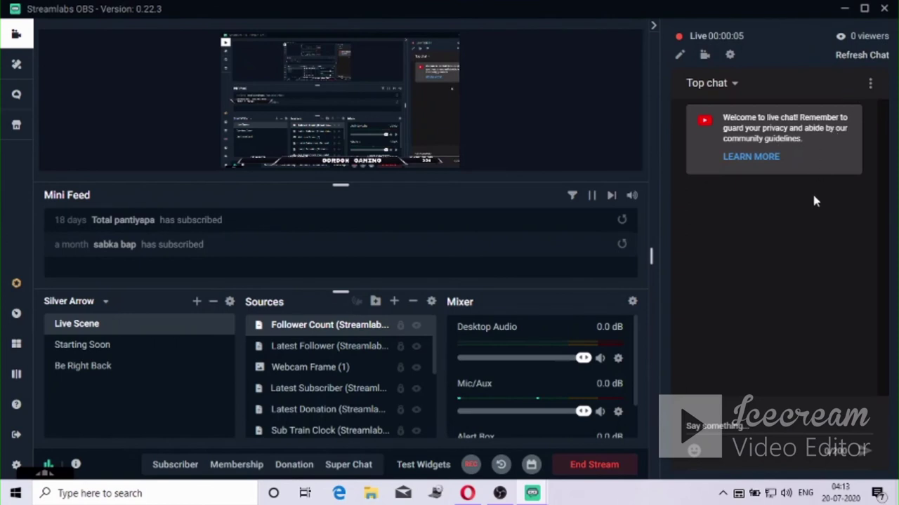
Step: End the live stream and collapse the live chat panel
{"action": "left_click", "coordinate": [606, 470]}
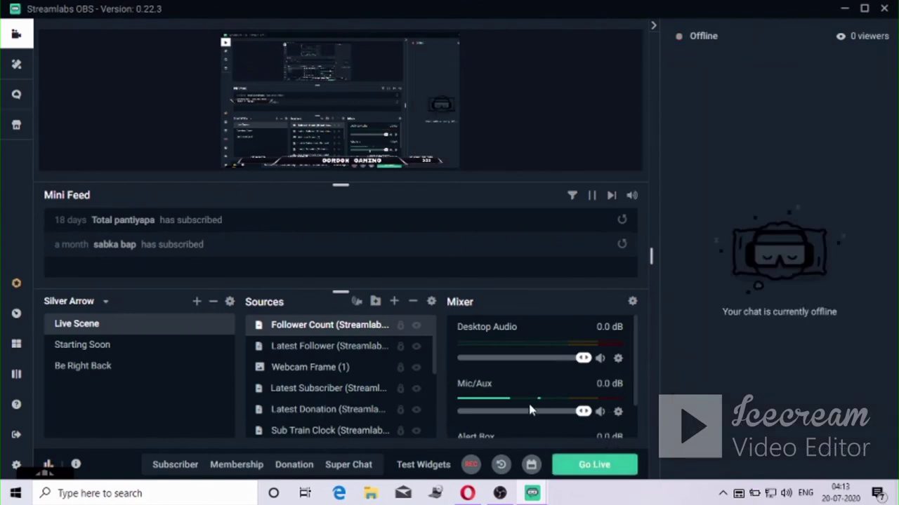
{"action": "left_click", "coordinate": [651, 26]}
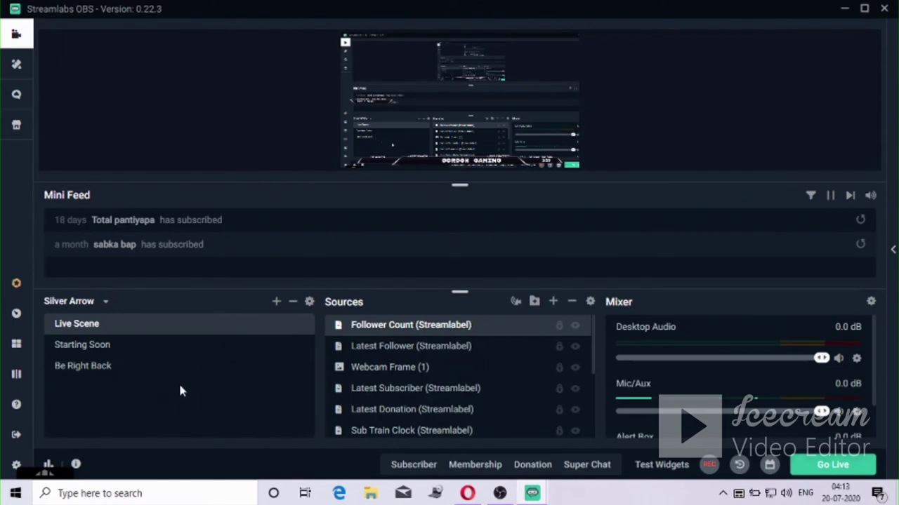
Step: Preview the Starting Soon, Live Scene and Be Right Back scenes by switching between them
{"action": "left_click", "coordinate": [108, 348]}
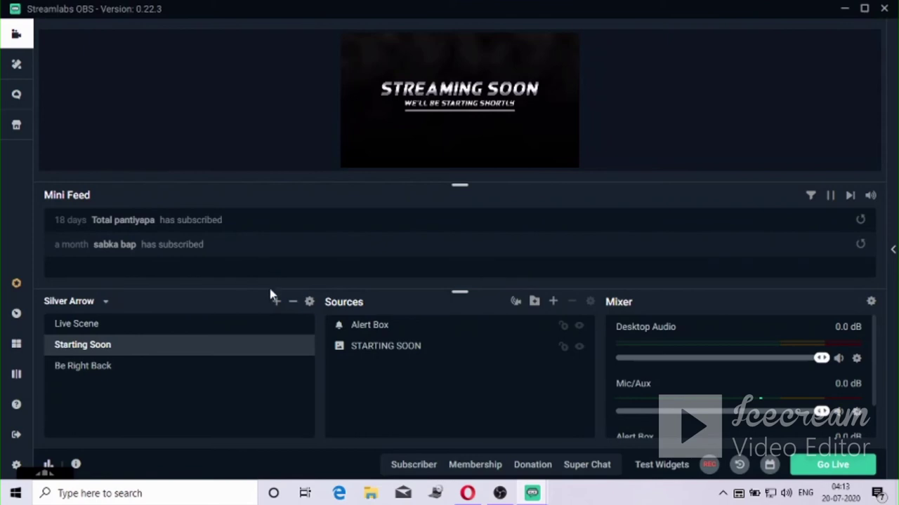
{"action": "left_click", "coordinate": [239, 331]}
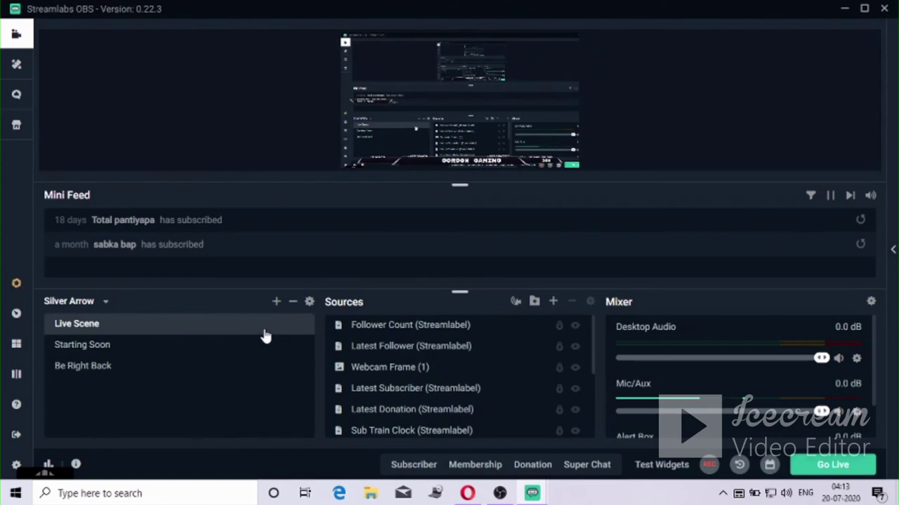
{"action": "left_click", "coordinate": [270, 355]}
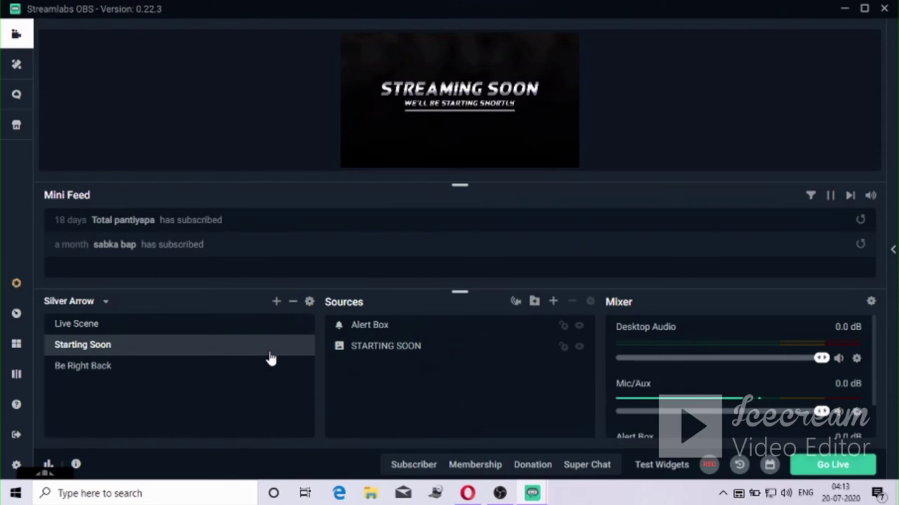
{"action": "left_click", "coordinate": [256, 329]}
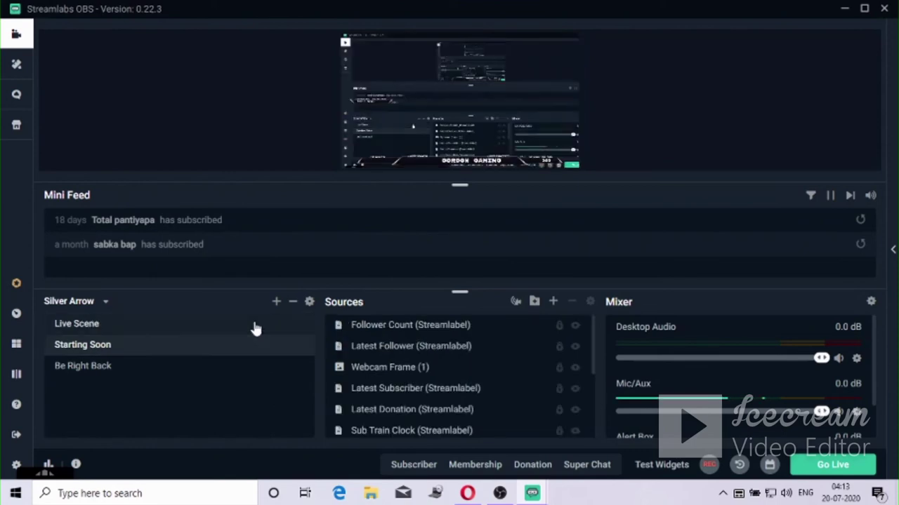
{"action": "left_click", "coordinate": [255, 328]}
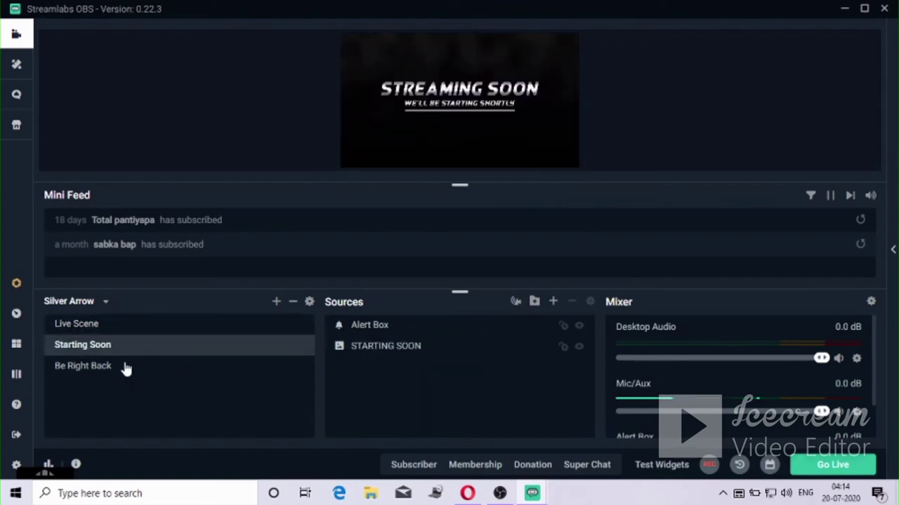
{"action": "left_click", "coordinate": [181, 373]}
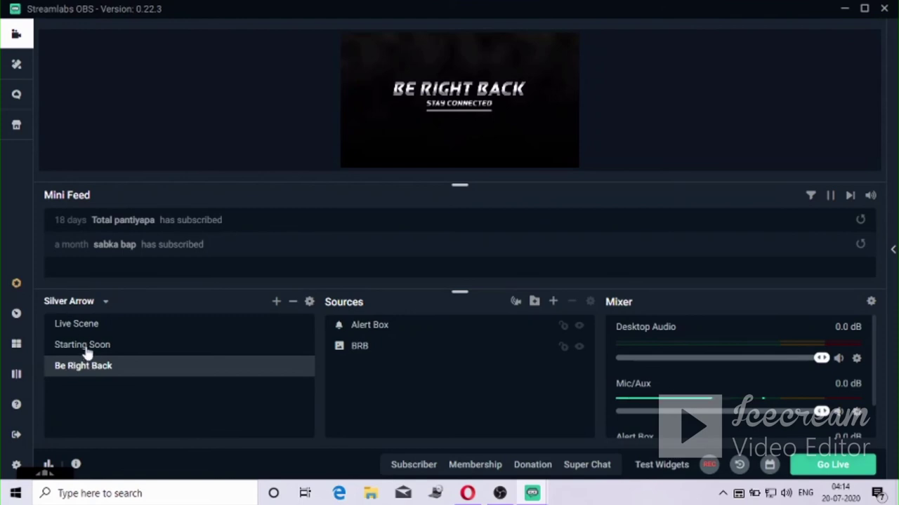
Step: Make Starting Soon the active scene and go live with the existing stream title
{"action": "left_click", "coordinate": [62, 348]}
{"action": "left_click", "coordinate": [823, 473]}
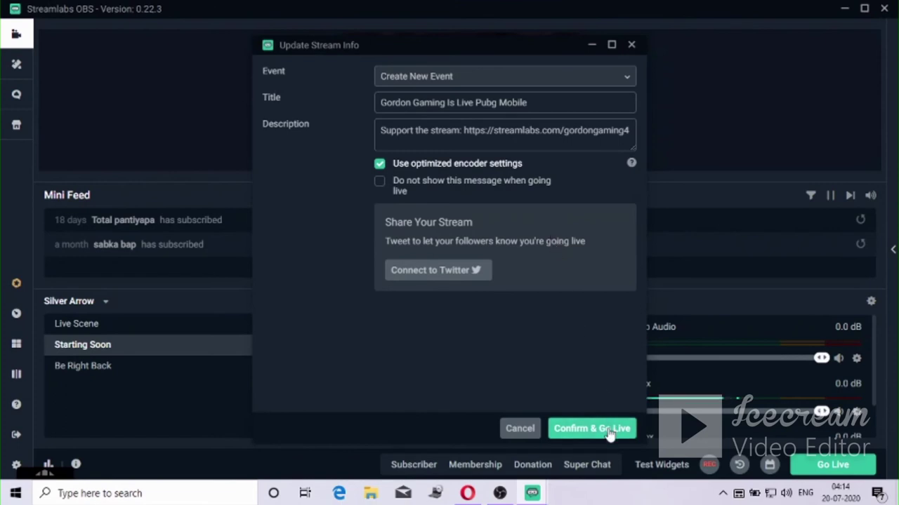
{"action": "left_click", "coordinate": [609, 434]}
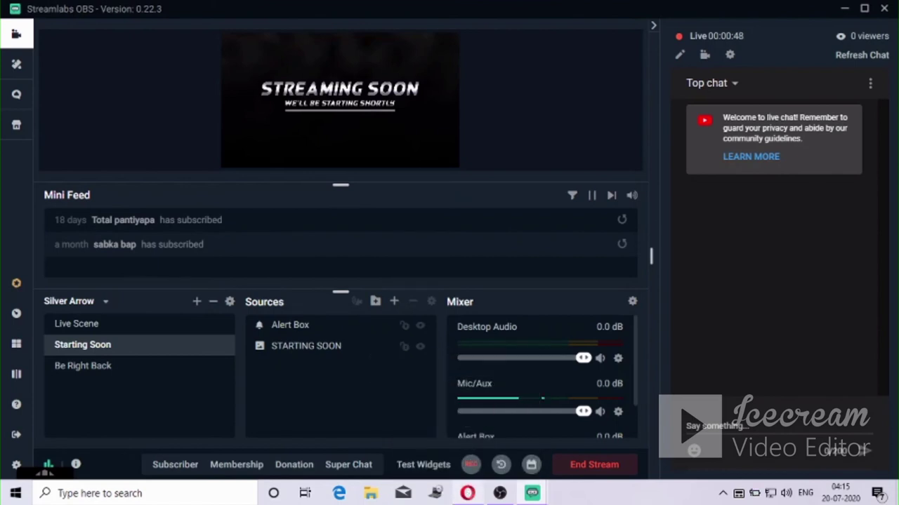
Step: Switch to the Opera browser, close the leftover Streamlabs tabs and open YouTube
{"action": "left_click", "coordinate": [467, 494]}
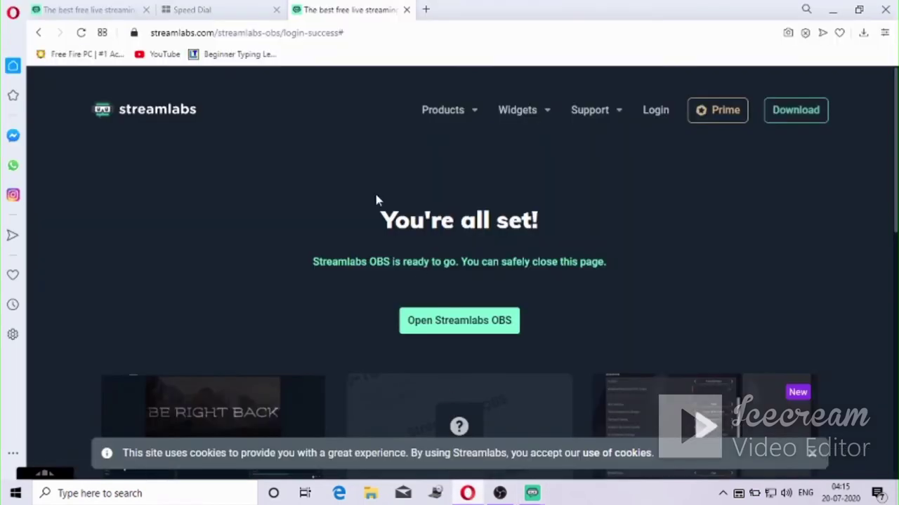
{"action": "left_click", "coordinate": [247, 17]}
{"action": "left_click", "coordinate": [145, 11]}
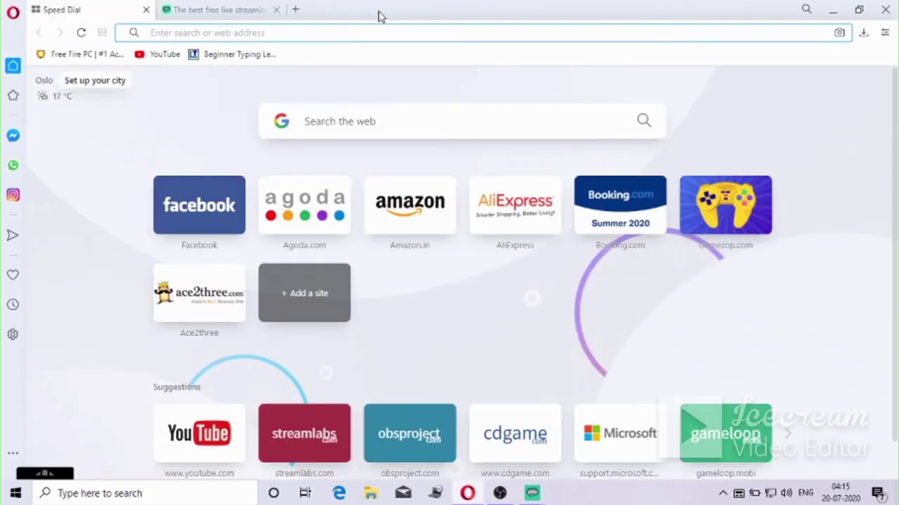
{"action": "left_click", "coordinate": [277, 12]}
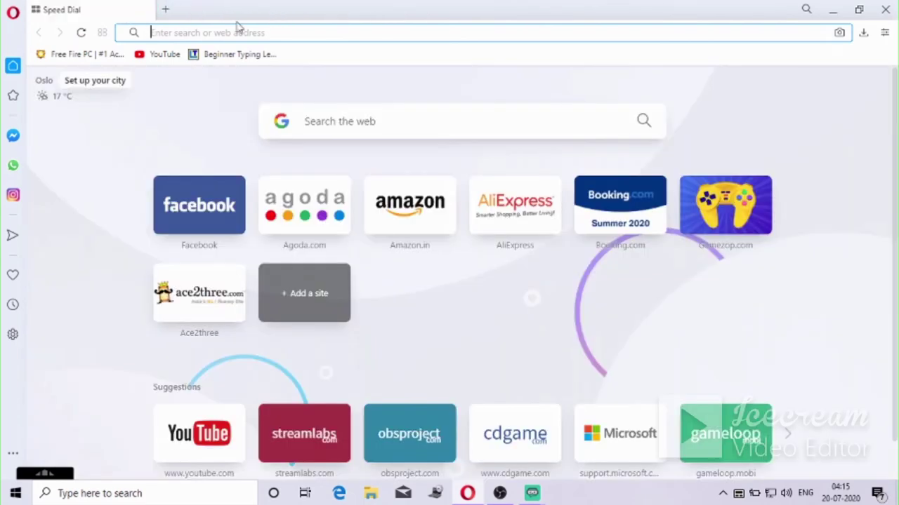
{"action": "left_click", "coordinate": [169, 54]}
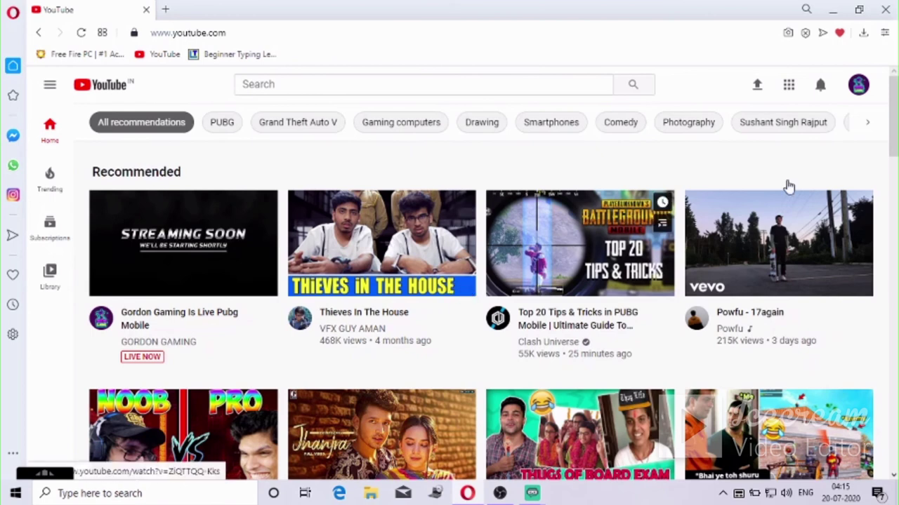
Step: Open the live stream "Gordon Gaming Is Live Pubg Mobile" from the YouTube recommendations and dismiss the chat moderation notice
{"action": "left_click", "coordinate": [857, 90]}
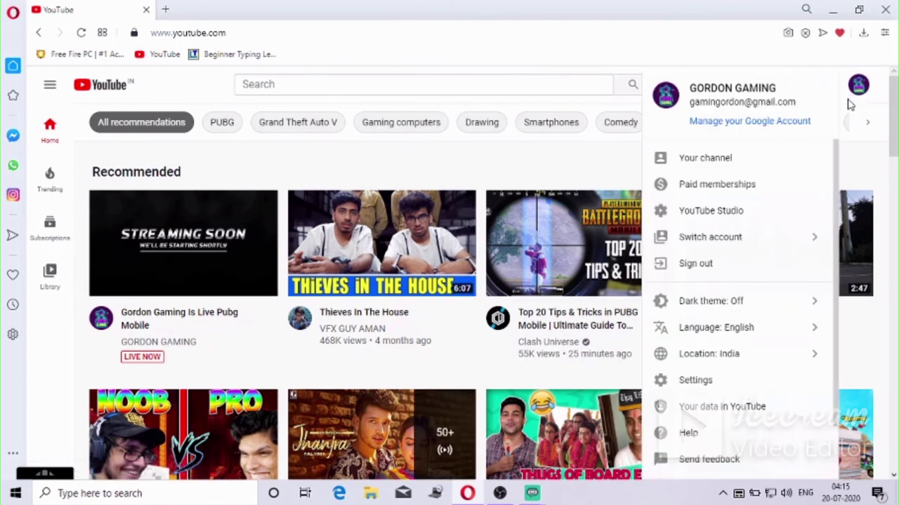
{"action": "left_click", "coordinate": [857, 88]}
{"action": "left_click", "coordinate": [171, 275]}
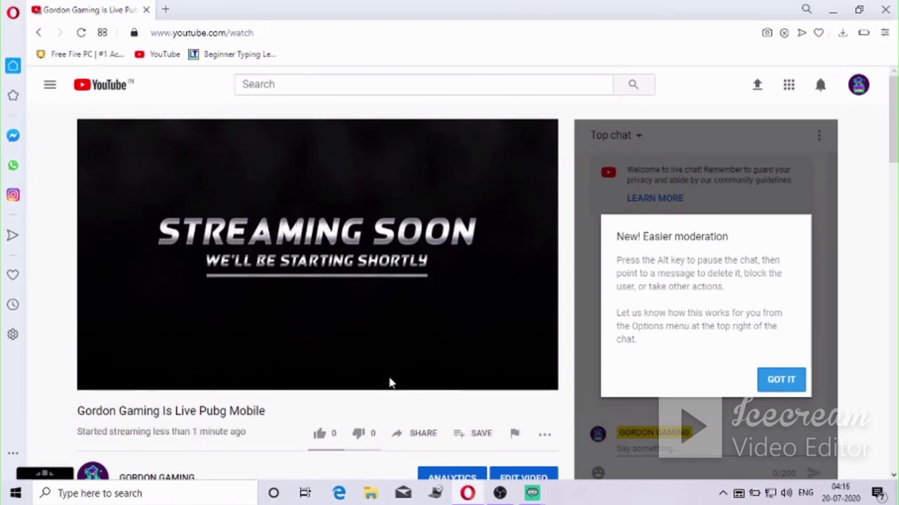
{"action": "left_click", "coordinate": [778, 382]}
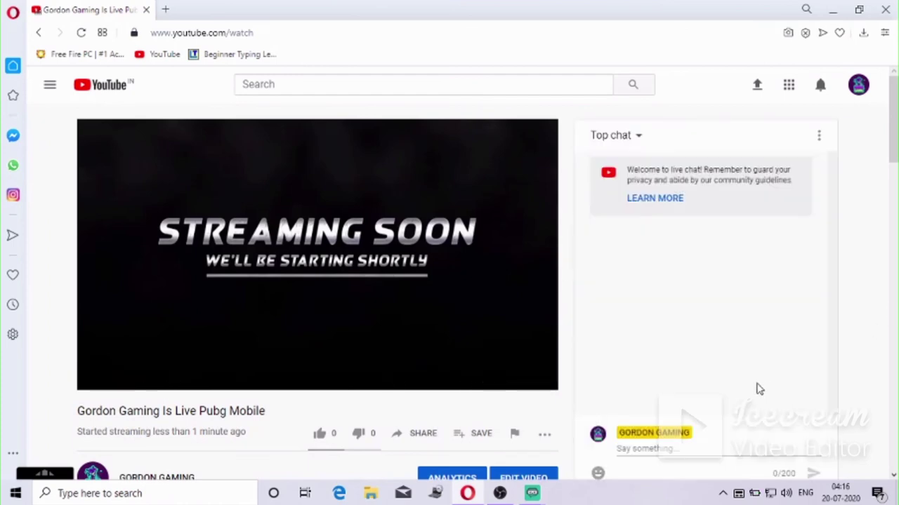
Step: Close the leftover slobs-client notice and look over the YouTube live page down to its description and comments
{"action": "mouse_move", "coordinate": [535, 495]}
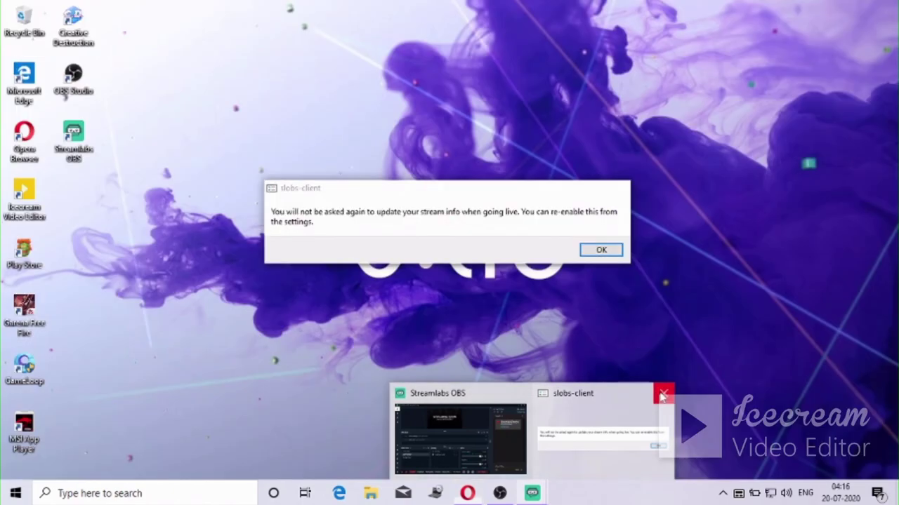
{"action": "left_click", "coordinate": [662, 393]}
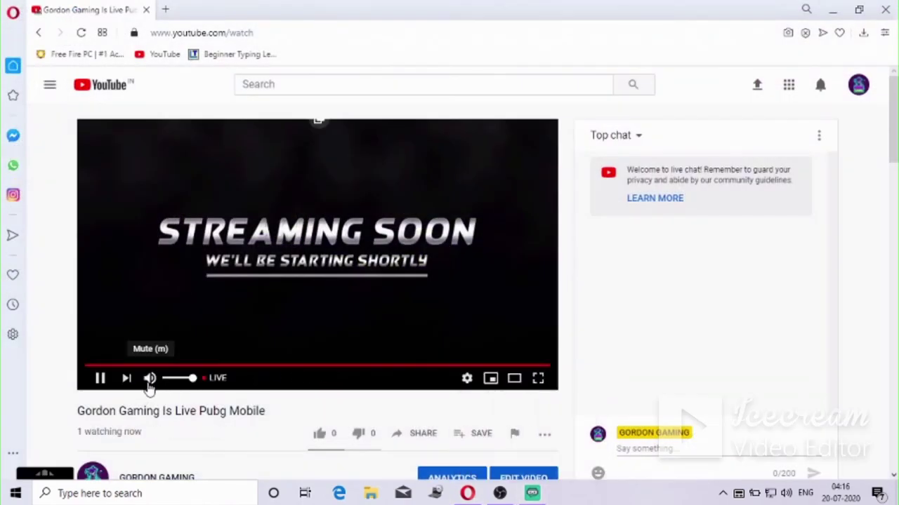
{"action": "left_click", "coordinate": [149, 378]}
{"action": "scroll", "coordinate": [255, 437], "scroll_direction": "down", "scroll_amount": 4}
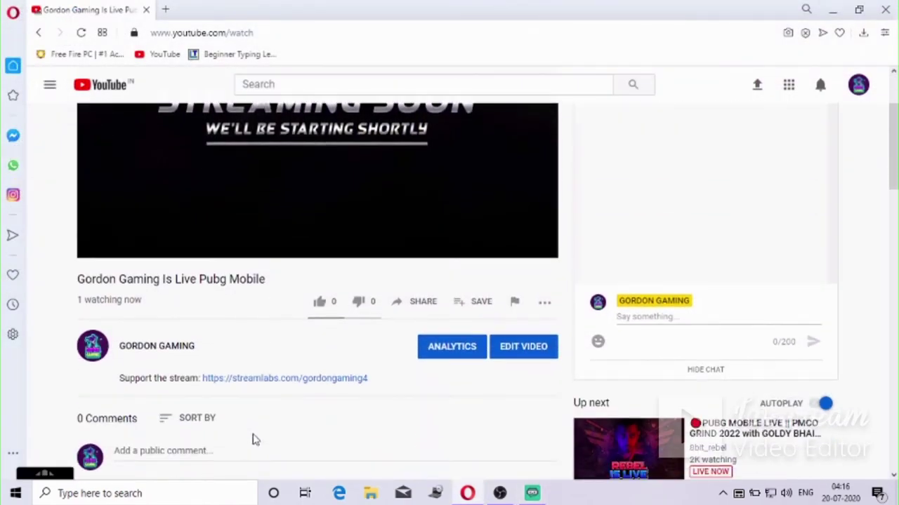
{"action": "scroll", "coordinate": [337, 398], "scroll_direction": "up", "scroll_amount": 4}
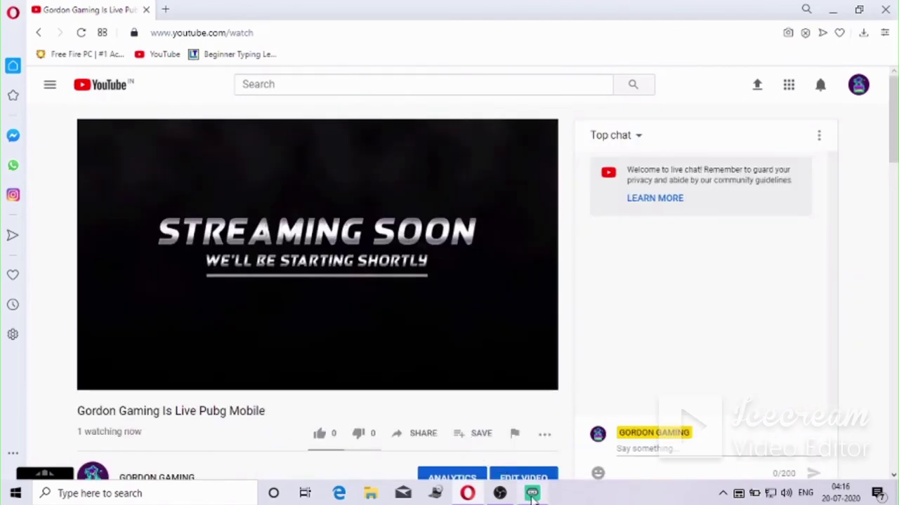
Step: Switch to Streamlabs OBS and change the running stream to Live Scene
{"action": "mouse_move", "coordinate": [533, 495]}
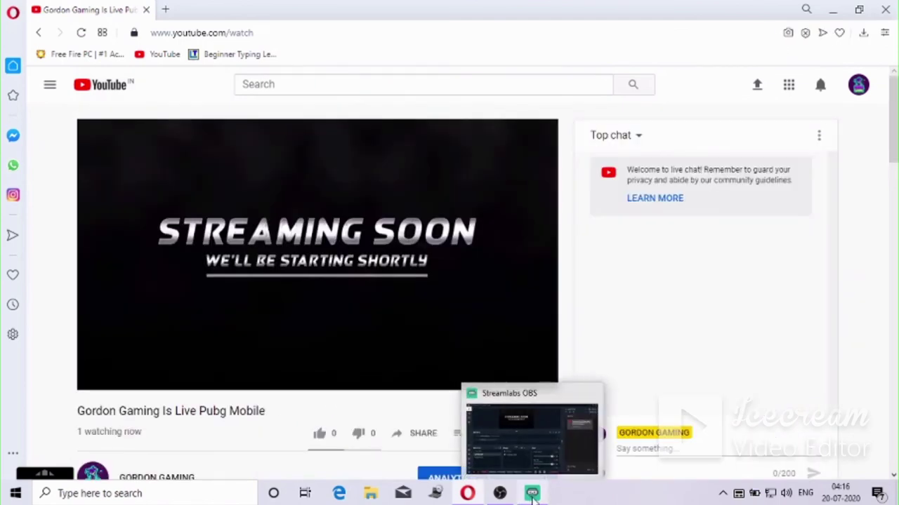
{"action": "left_click", "coordinate": [532, 493]}
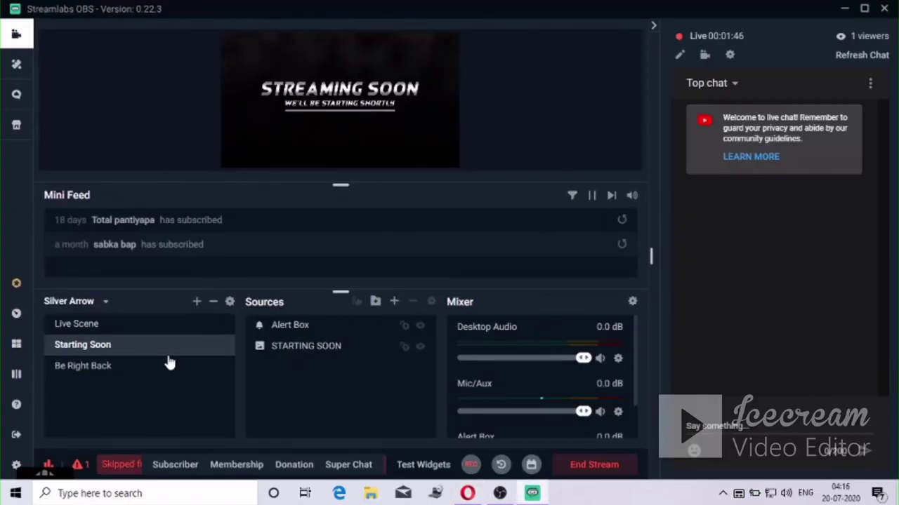
{"action": "left_click", "coordinate": [177, 327]}
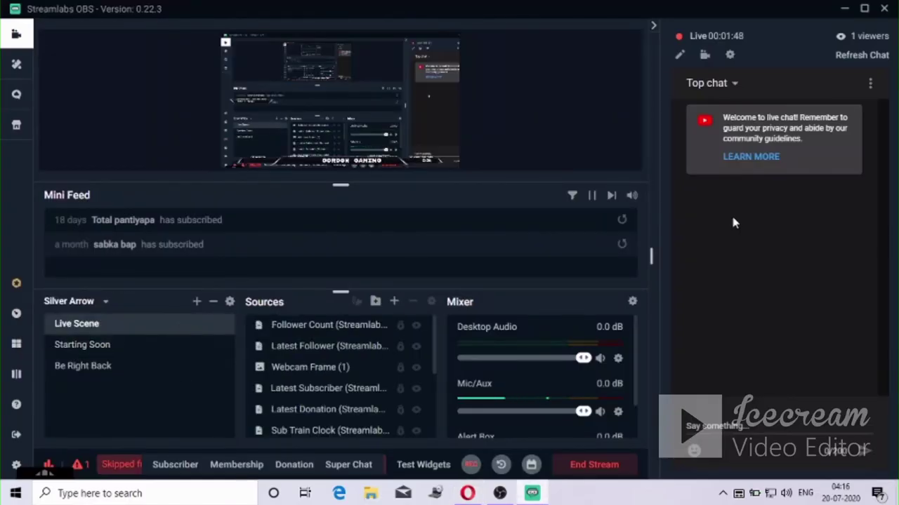
Step: Return to the YouTube live page to check the stream, toggling the player's sound off and on
{"action": "left_click", "coordinate": [842, 9]}
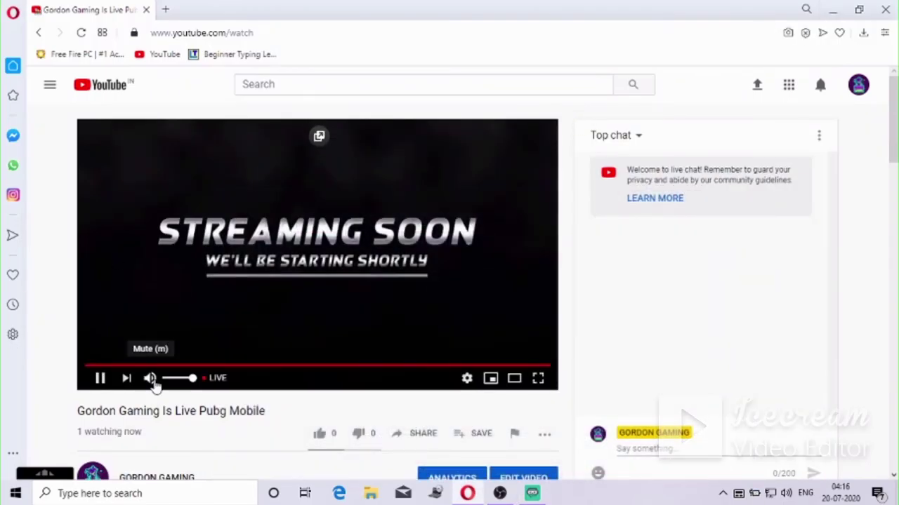
{"action": "left_click", "coordinate": [151, 379]}
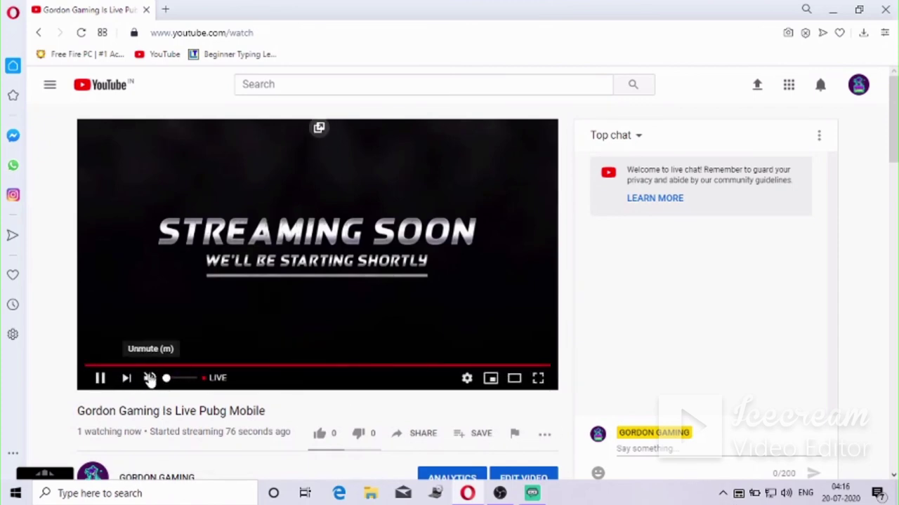
{"action": "left_click", "coordinate": [149, 379]}
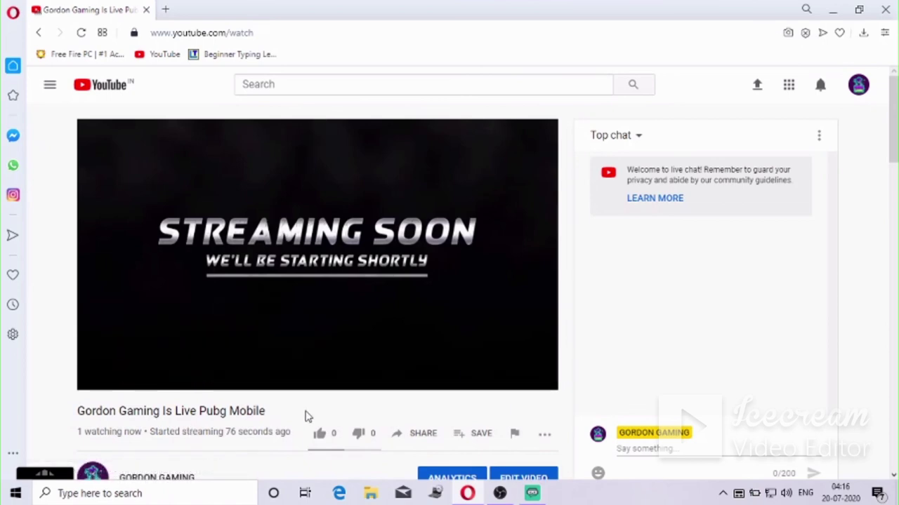
Step: Look at Live Scene in Streamlabs OBS, check how it appears on the YouTube live page, and close the browser
{"action": "left_click", "coordinate": [532, 494]}
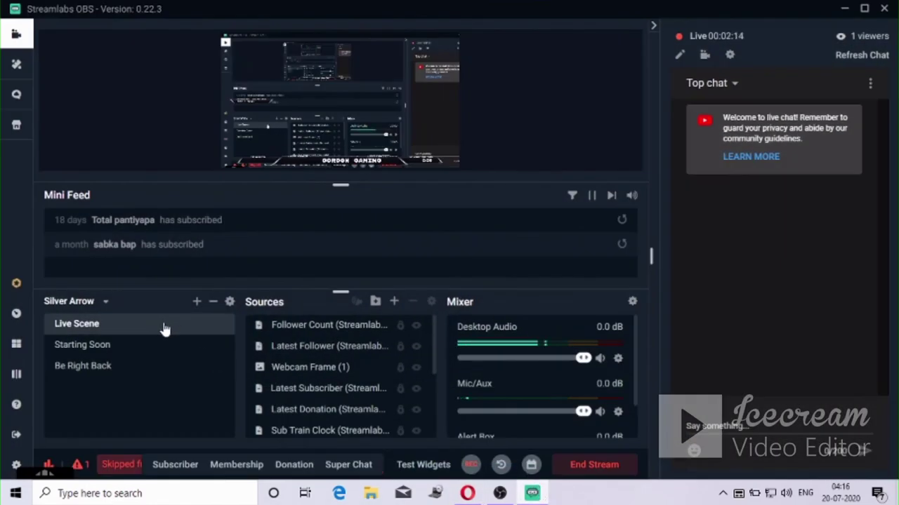
{"action": "left_click", "coordinate": [843, 8]}
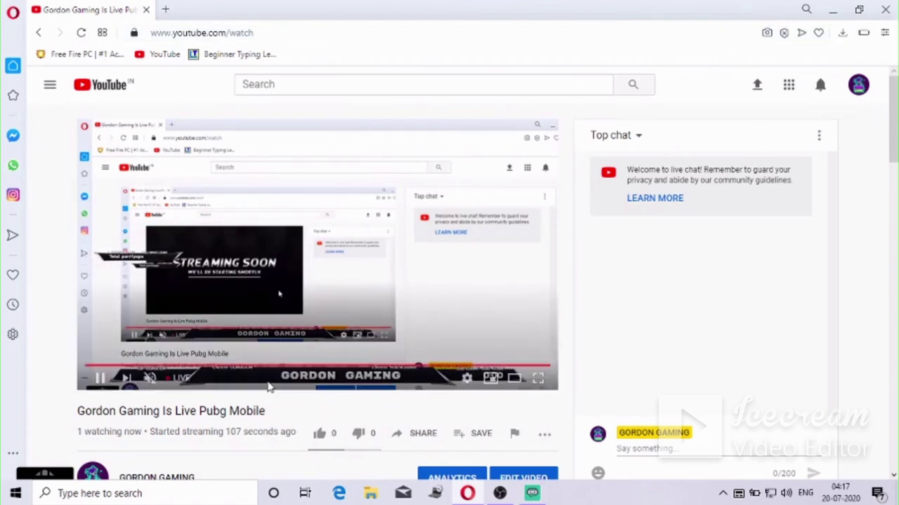
{"action": "scroll", "coordinate": [271, 387], "scroll_direction": "down", "scroll_amount": 3}
{"action": "scroll", "coordinate": [271, 386], "scroll_direction": "up", "scroll_amount": 3}
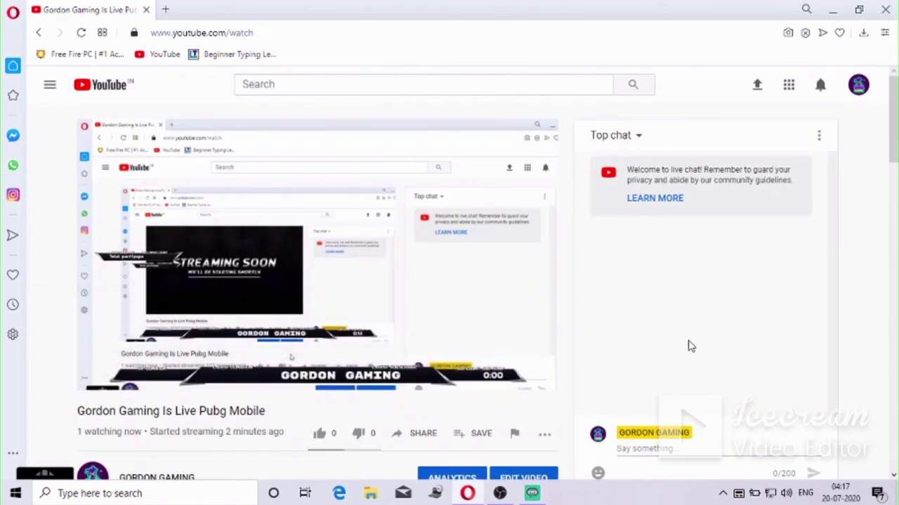
{"action": "scroll", "coordinate": [432, 403], "scroll_direction": "down", "scroll_amount": 1}
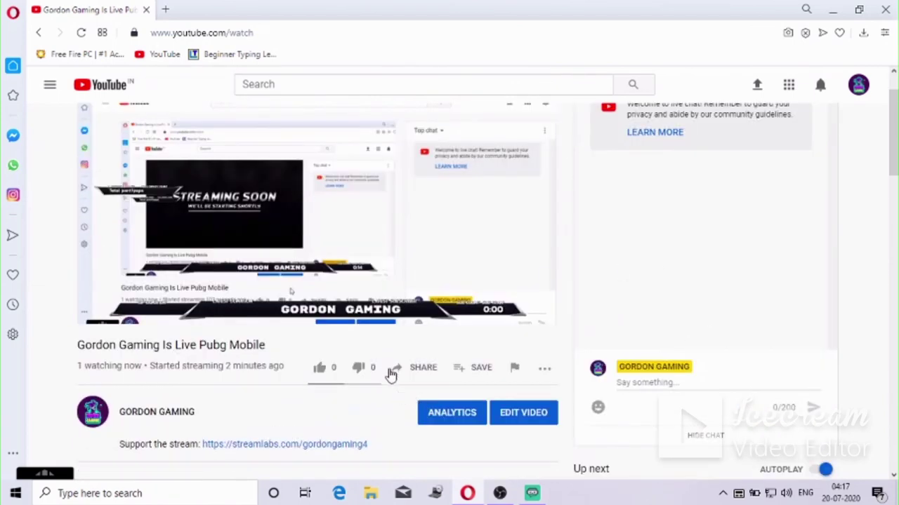
{"action": "mouse_move", "coordinate": [412, 299]}
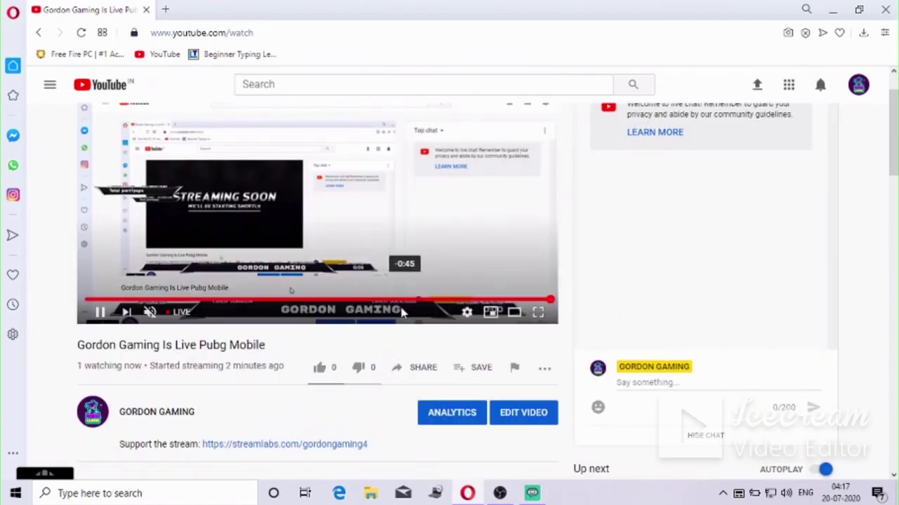
{"action": "left_click", "coordinate": [885, 9]}
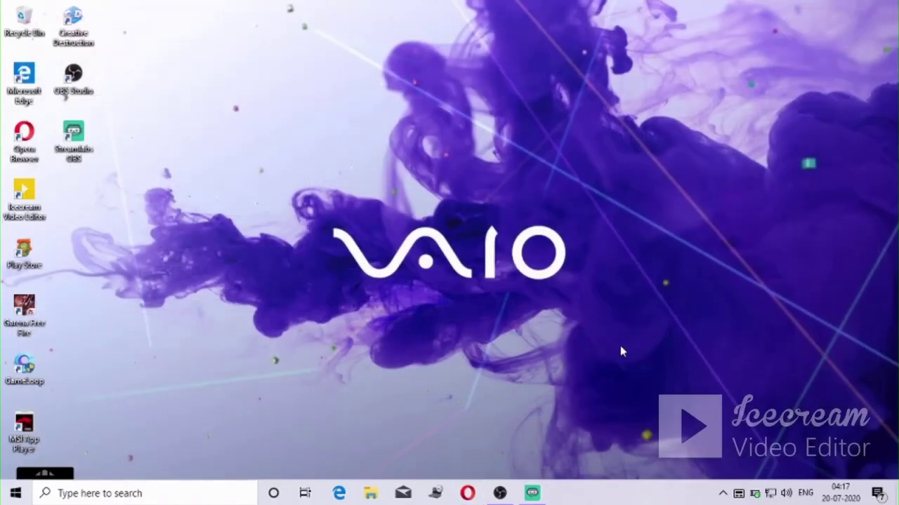
Step: Return to Streamlabs OBS, change the running stream to the Be Right Back scene, and end the stream
{"action": "left_click", "coordinate": [539, 495]}
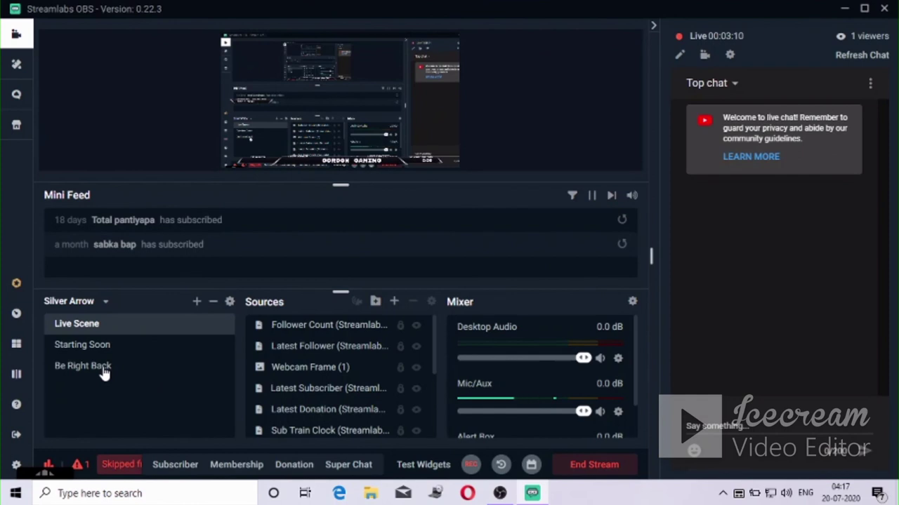
{"action": "left_click", "coordinate": [83, 365]}
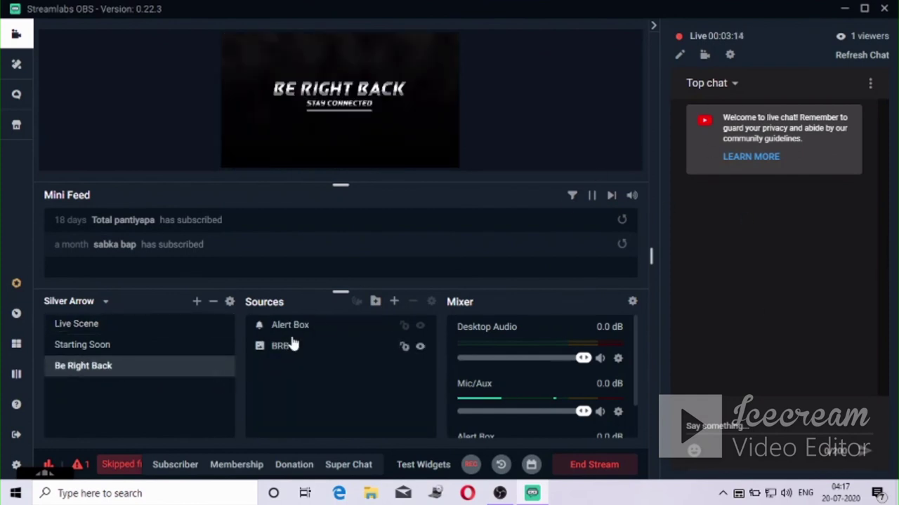
{"action": "left_click", "coordinate": [570, 466]}
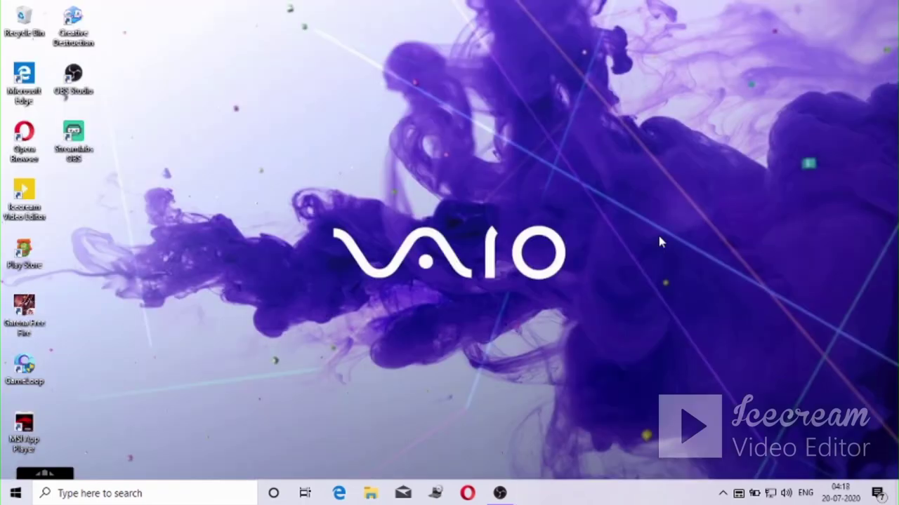
{"action": "right_click", "coordinate": [659, 241]}
{"action": "left_click", "coordinate": [682, 275]}
{"action": "right_click", "coordinate": [682, 272]}
{"action": "left_click", "coordinate": [704, 309]}
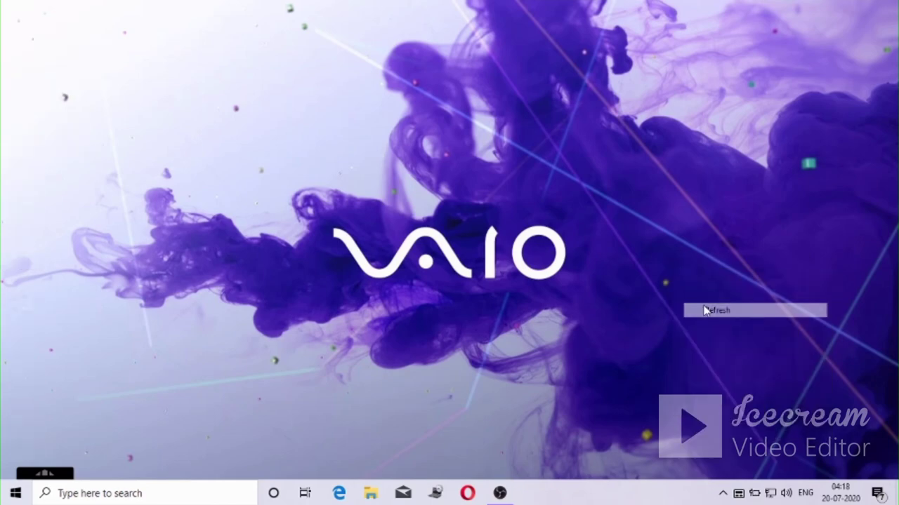
{"action": "right_click", "coordinate": [706, 300]}
{"action": "left_click", "coordinate": [735, 342]}
{"action": "right_click", "coordinate": [740, 344]}
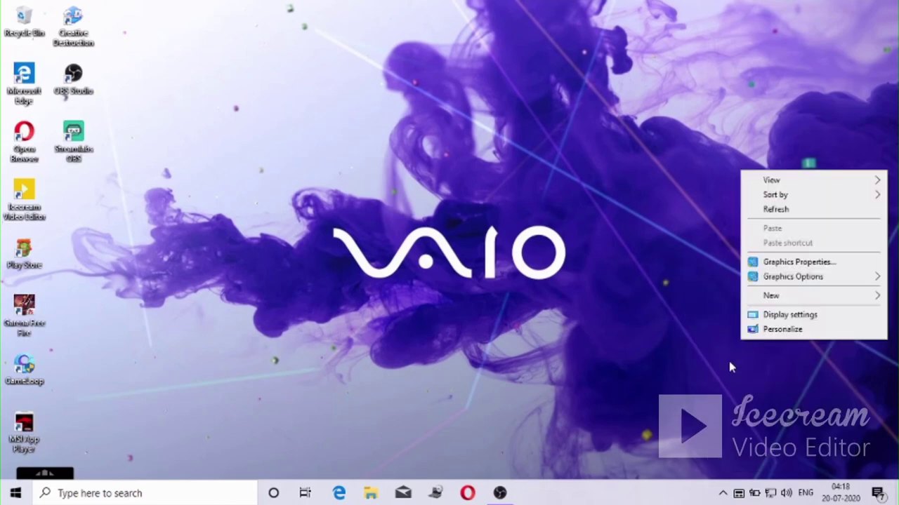
{"action": "left_click", "coordinate": [776, 210]}
{"action": "right_click", "coordinate": [751, 212]}
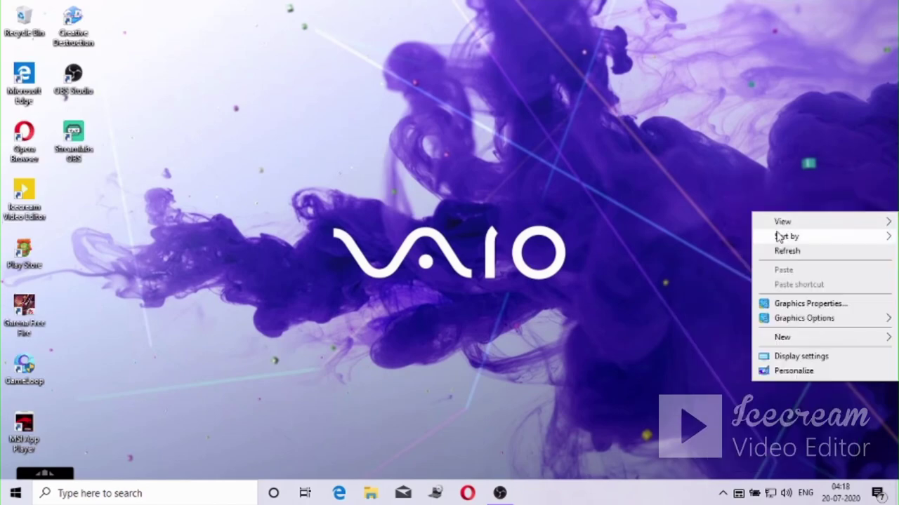
{"action": "left_click", "coordinate": [783, 254]}
{"action": "right_click", "coordinate": [785, 254]}
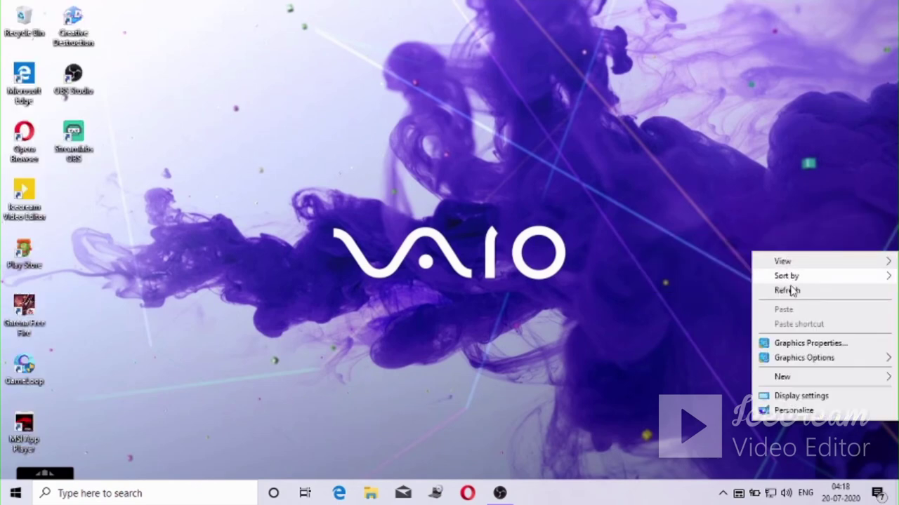
{"action": "left_click", "coordinate": [780, 294]}
Step: Bring up the OBS Studio window that is recording the screen
{"action": "left_click", "coordinate": [502, 492]}
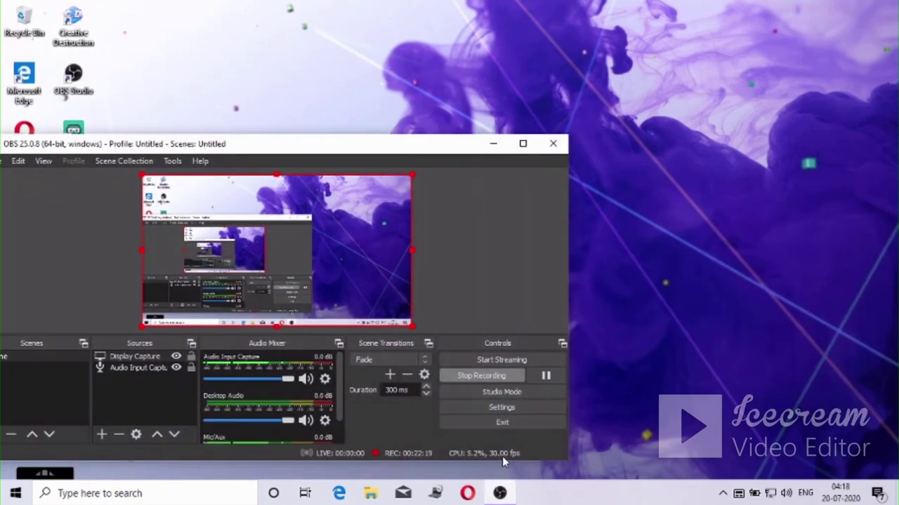